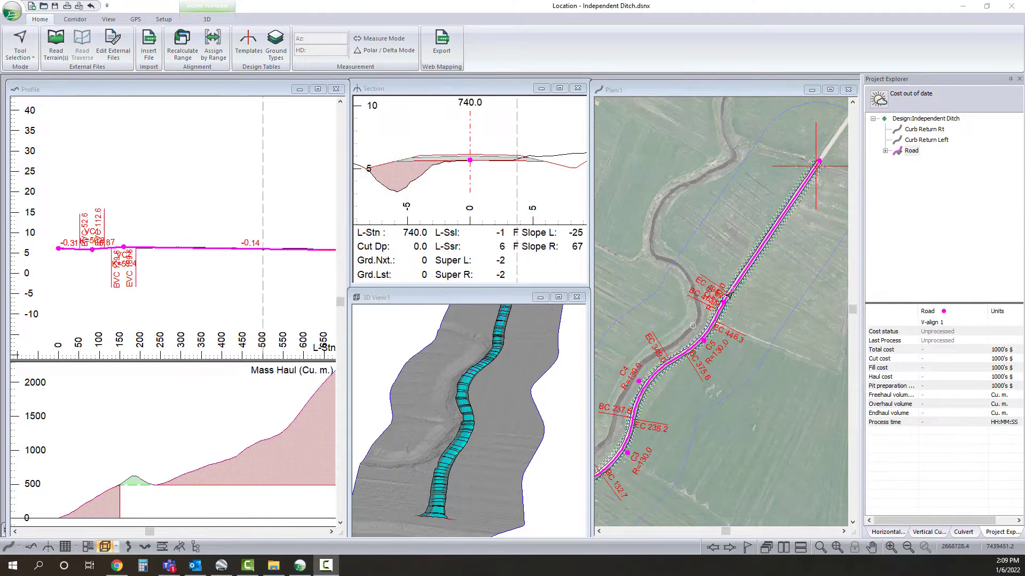
Step: In the plan window's background settings, hide image.terx and display HS Background.terx instead
click(151, 247)
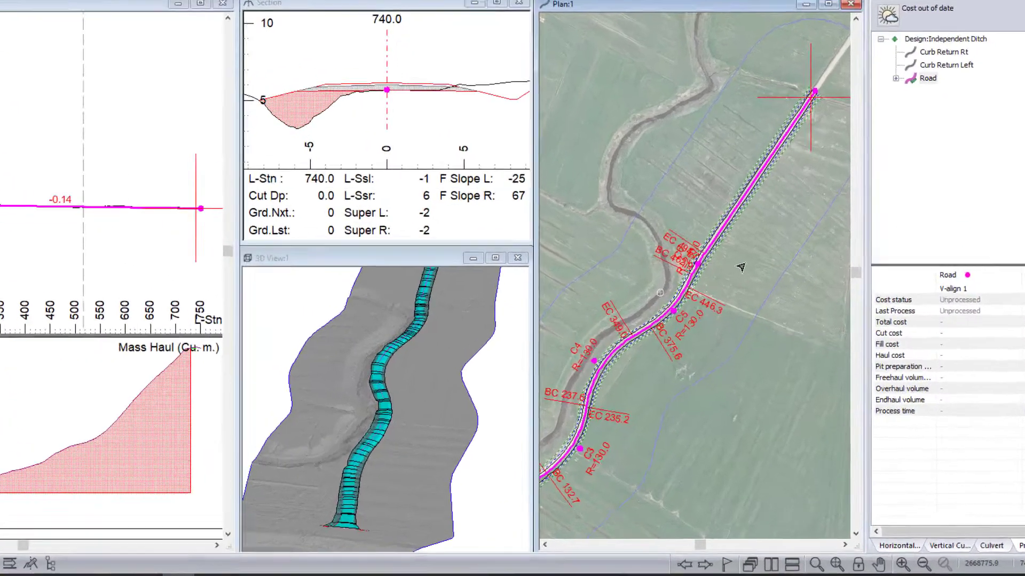
right_click(764, 302)
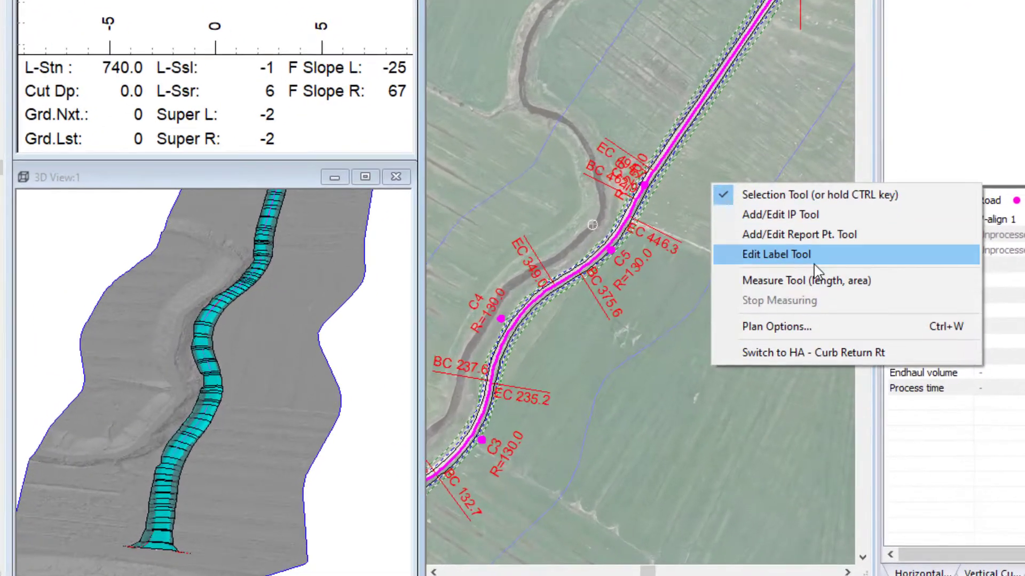
click(768, 326)
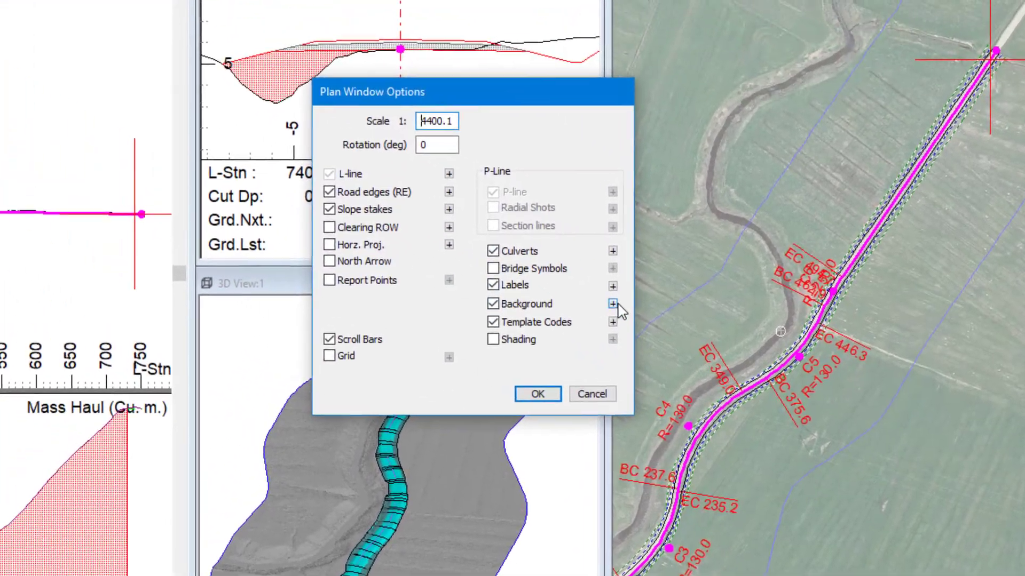
click(613, 303)
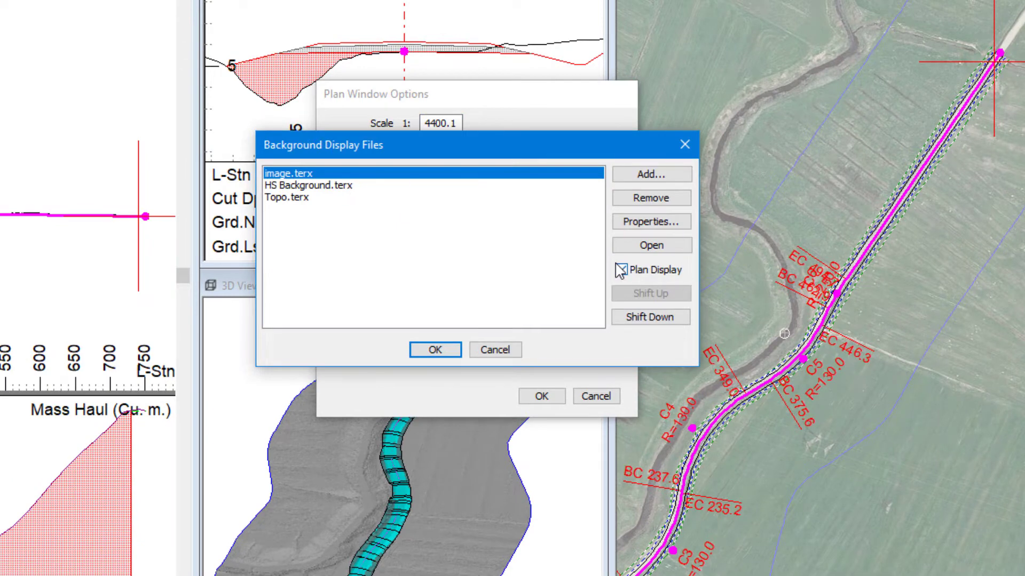
click(497, 185)
click(621, 270)
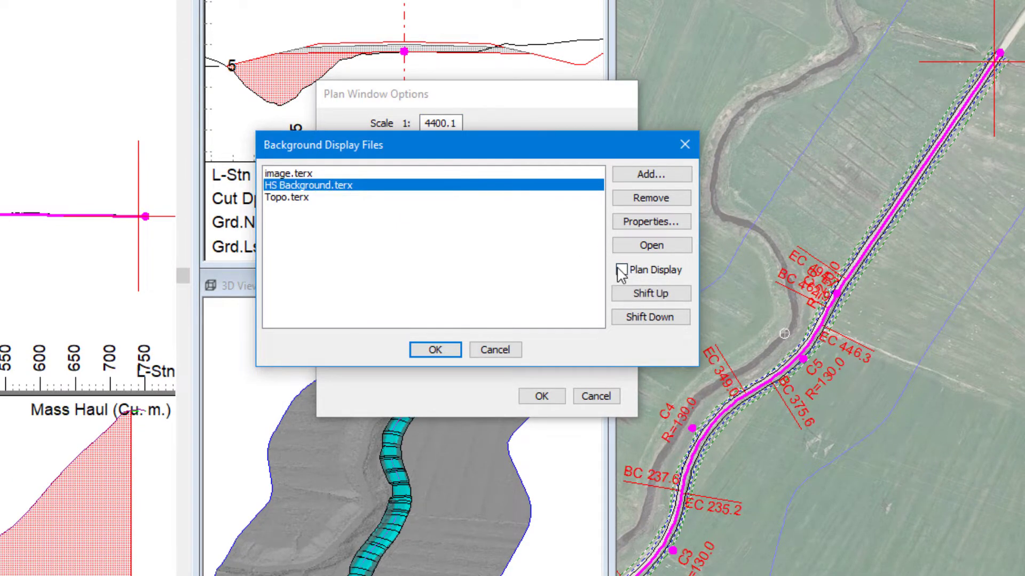
click(453, 351)
click(542, 396)
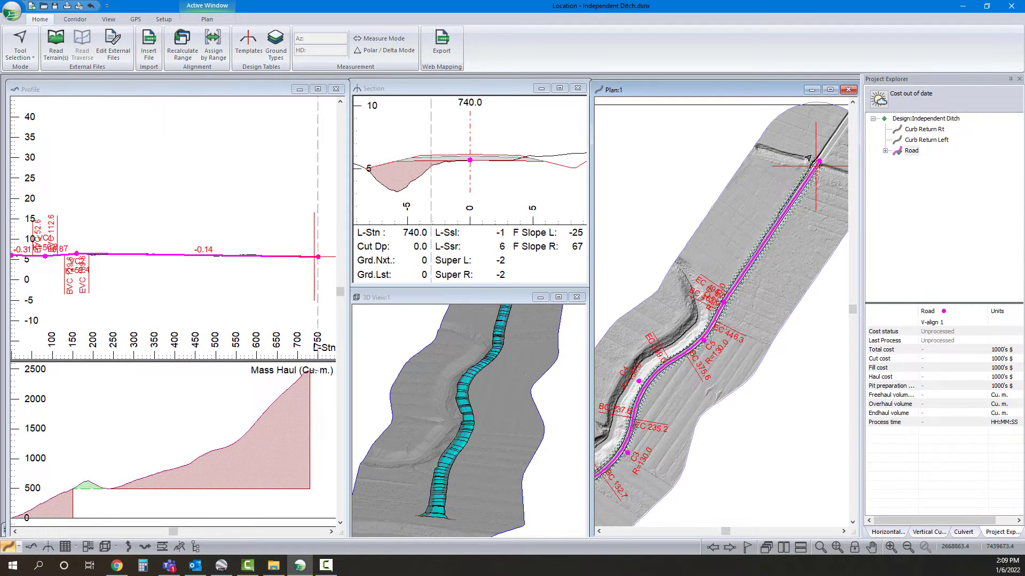
middle_drag(818, 175, 795, 192)
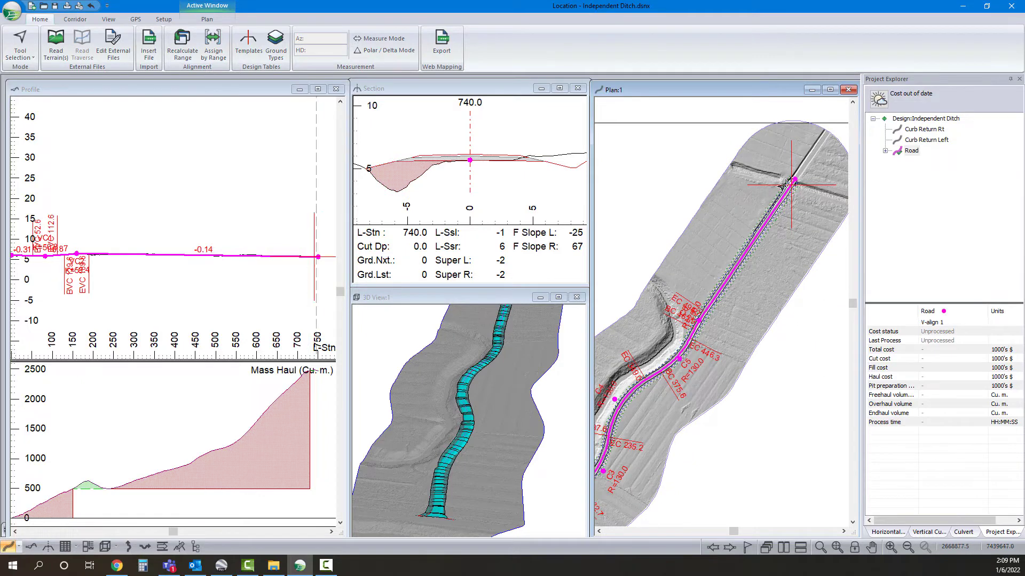
middle_drag(734, 347, 753, 313)
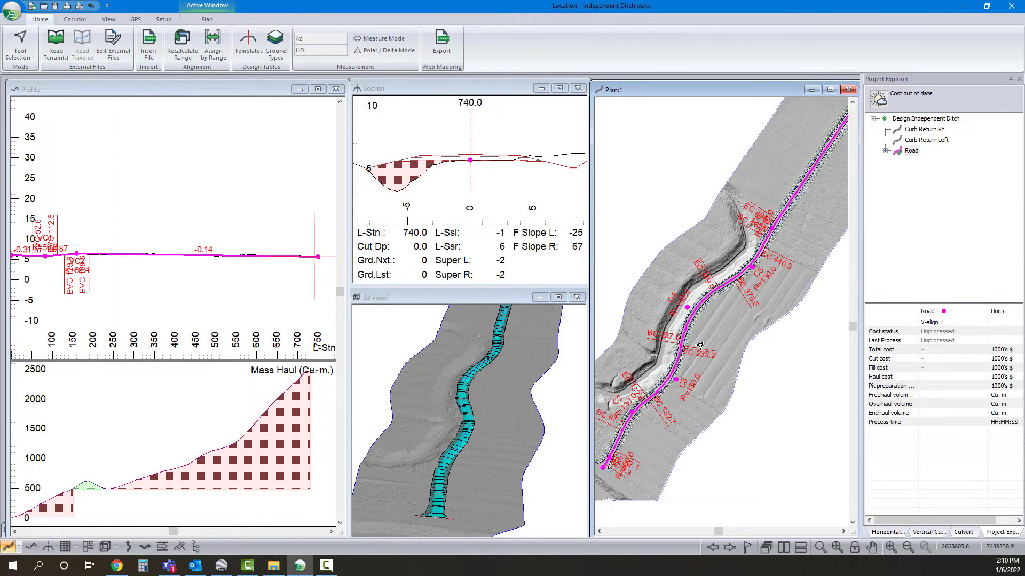
mouse_move(687, 310)
middle_drag(738, 284, 687, 334)
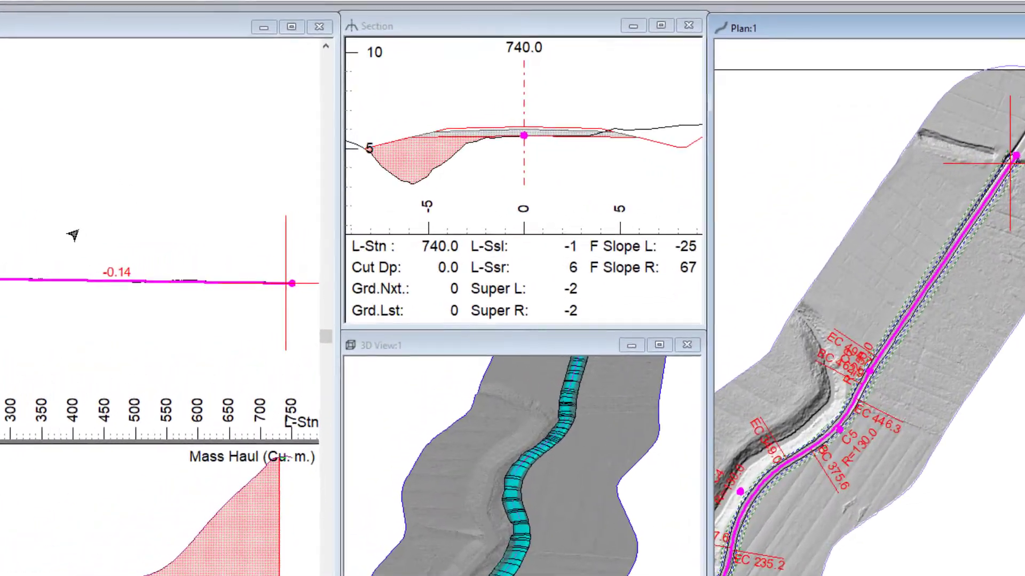
Step: Add the template codes DIL and DIR to the codes displayed in the profile window
right_click(179, 221)
click(215, 363)
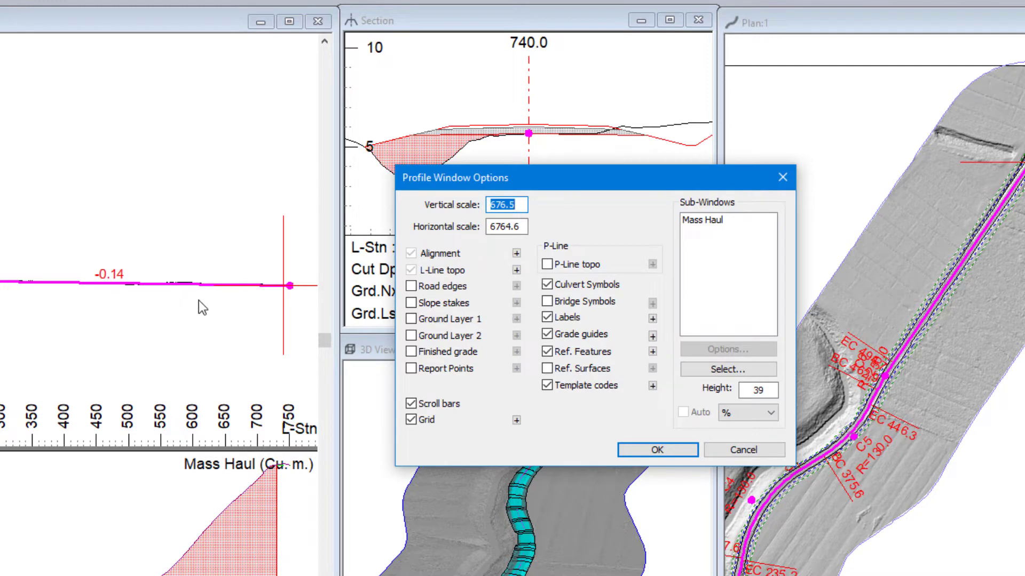
click(652, 385)
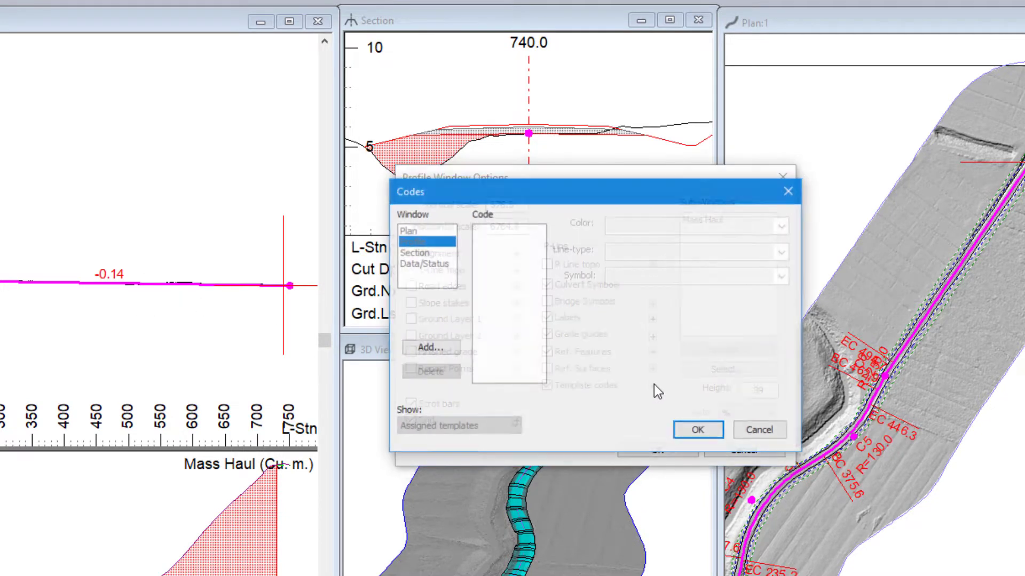
click(431, 347)
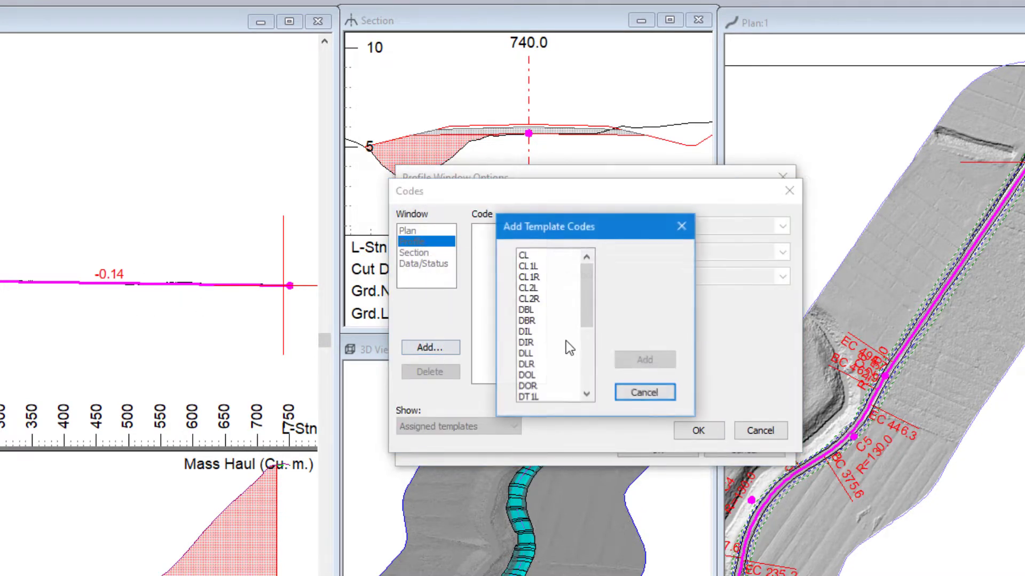
click(529, 331)
double_click(529, 332)
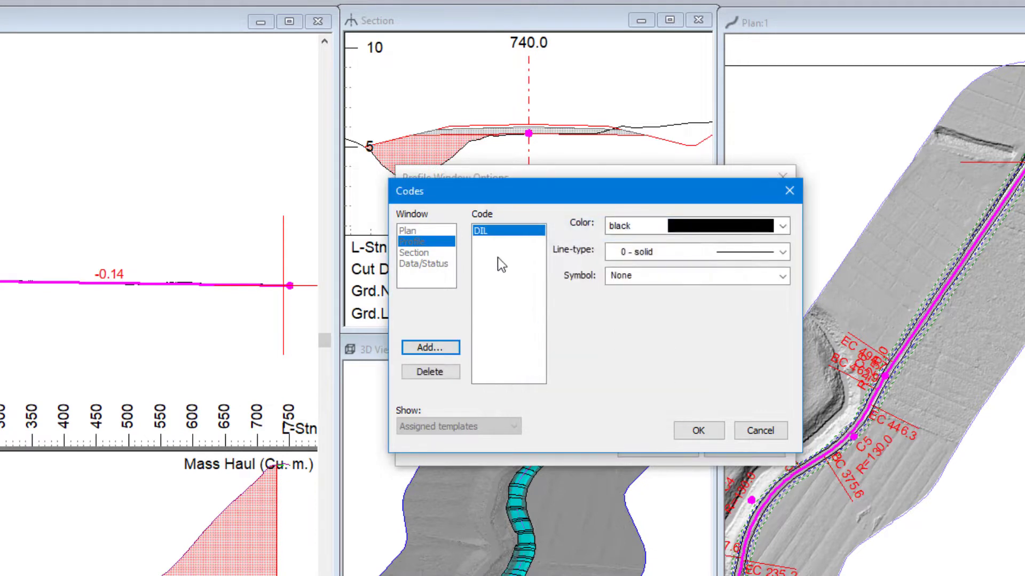
click(443, 347)
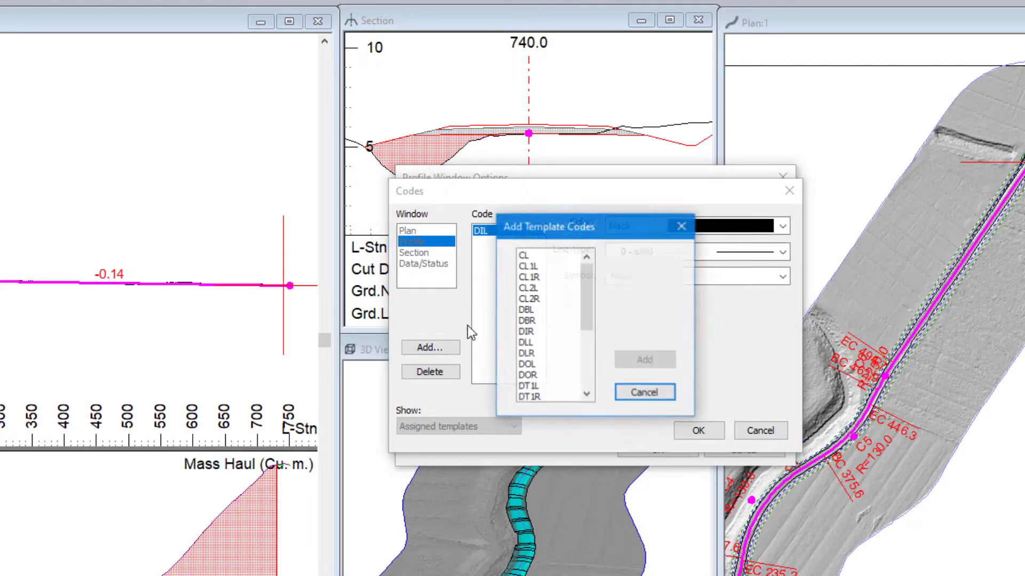
double_click(526, 331)
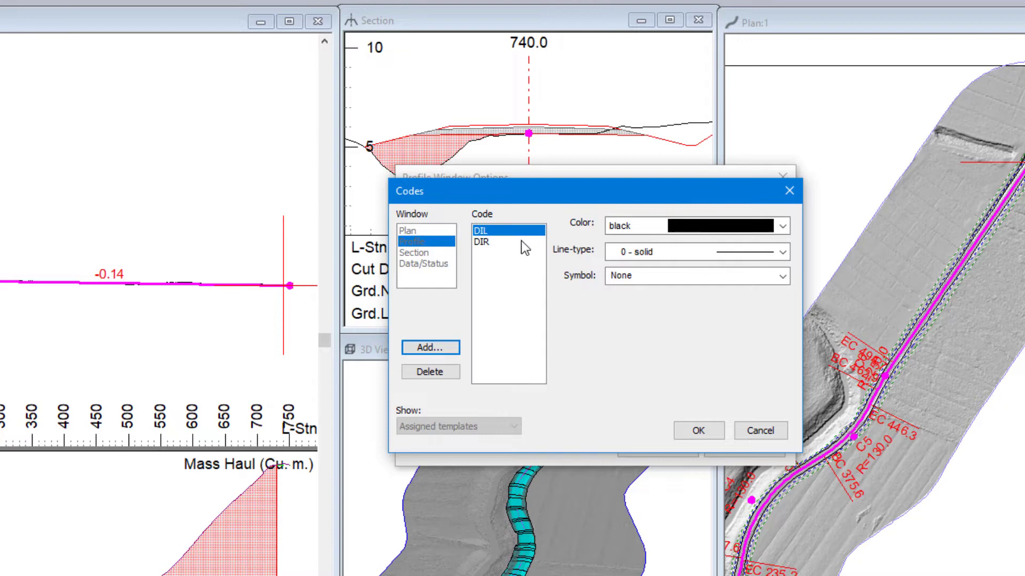
Step: Colour the DIL profile code cyan and the DIR code orange, and apply the profile display options
click(716, 228)
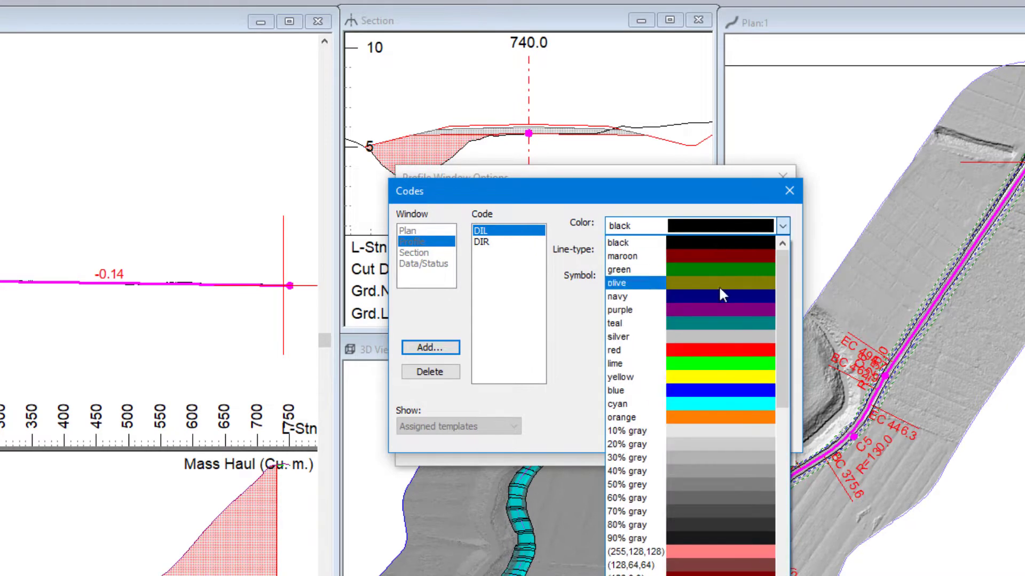
key(Escape)
click(709, 400)
click(495, 242)
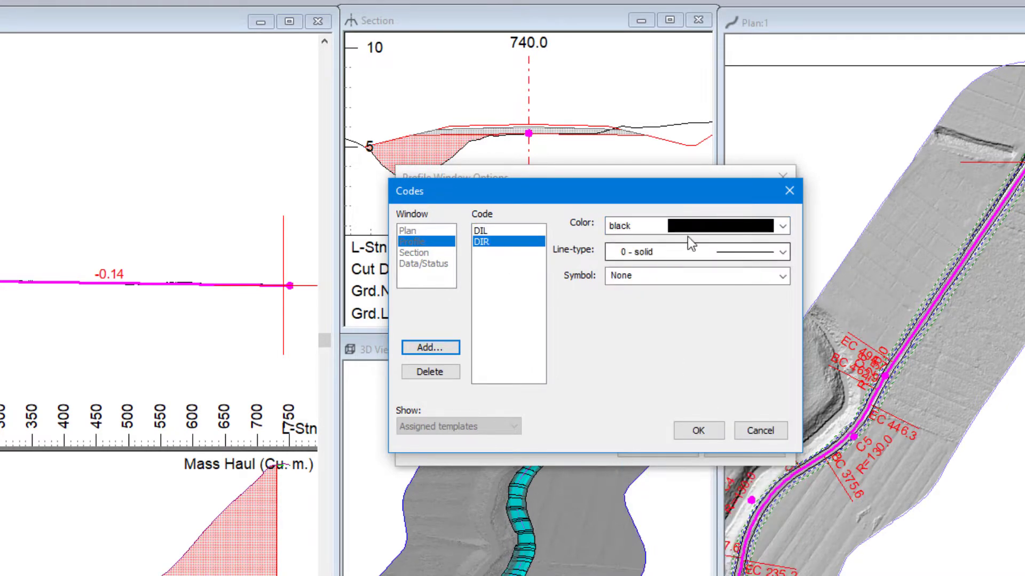
click(692, 229)
click(705, 414)
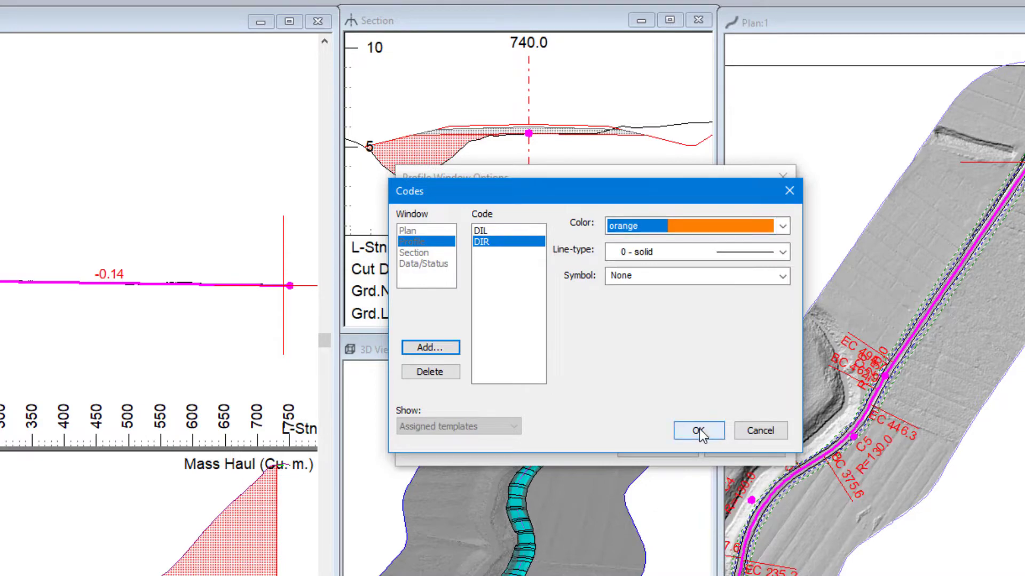
click(698, 430)
click(678, 449)
click(668, 383)
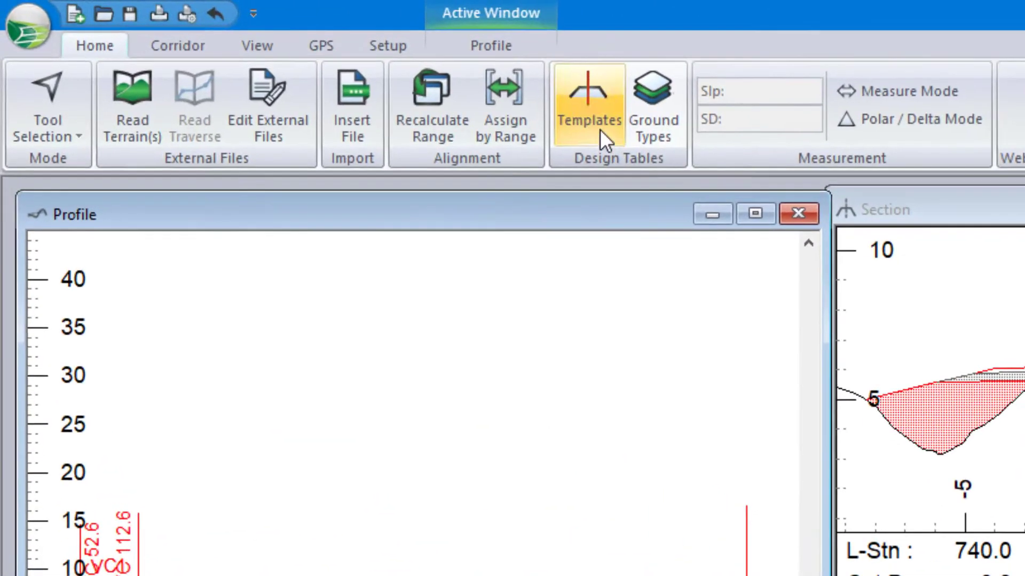
Step: Examine the Ditch I Standard-left component of the RES - Resource Low Volume template and the ditch shape at the section's right side
click(249, 43)
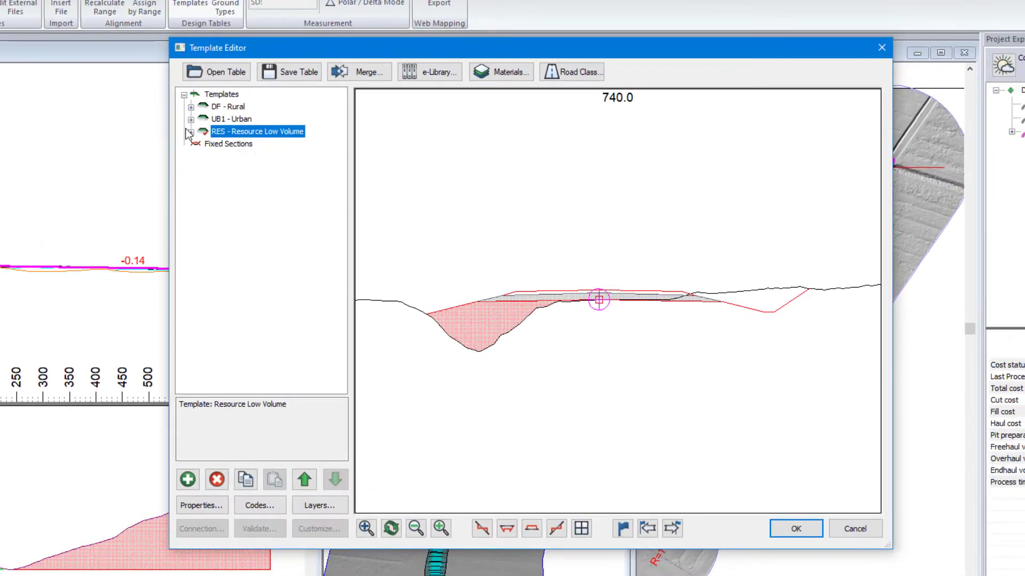
click(190, 131)
click(249, 169)
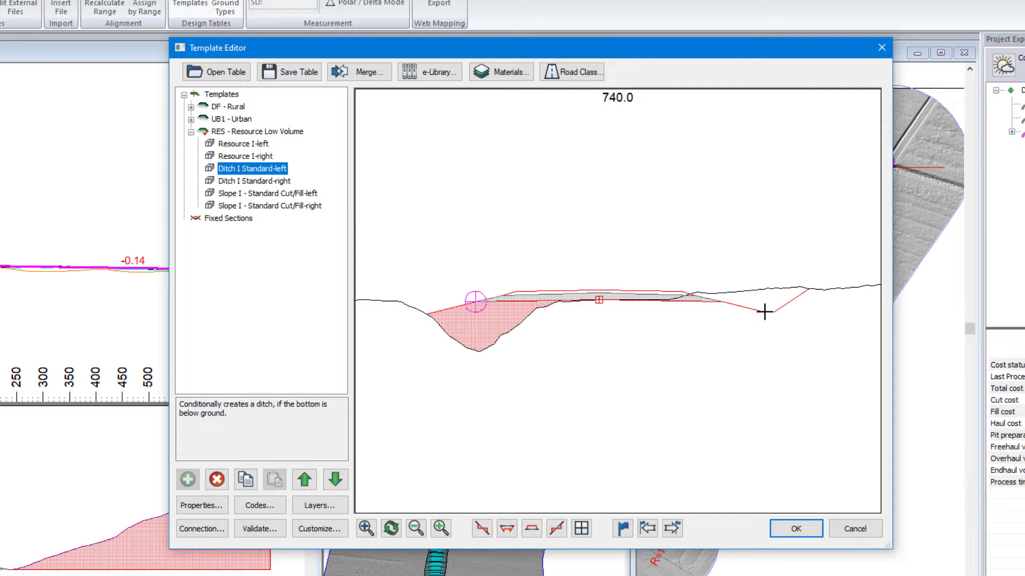
mouse_move(765, 312)
scroll(764, 312, up, 2)
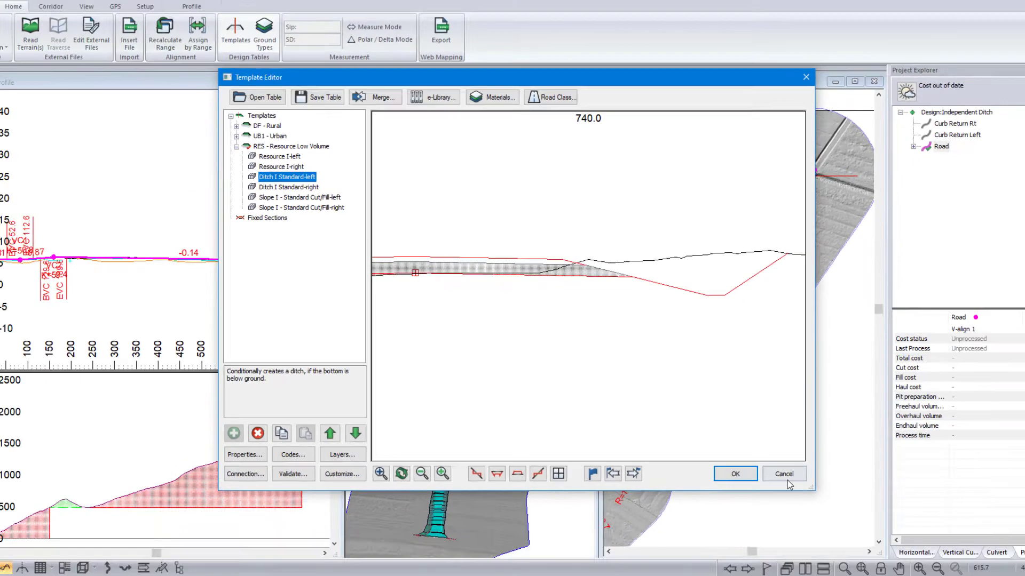
click(854, 528)
scroll(176, 260, up, 4)
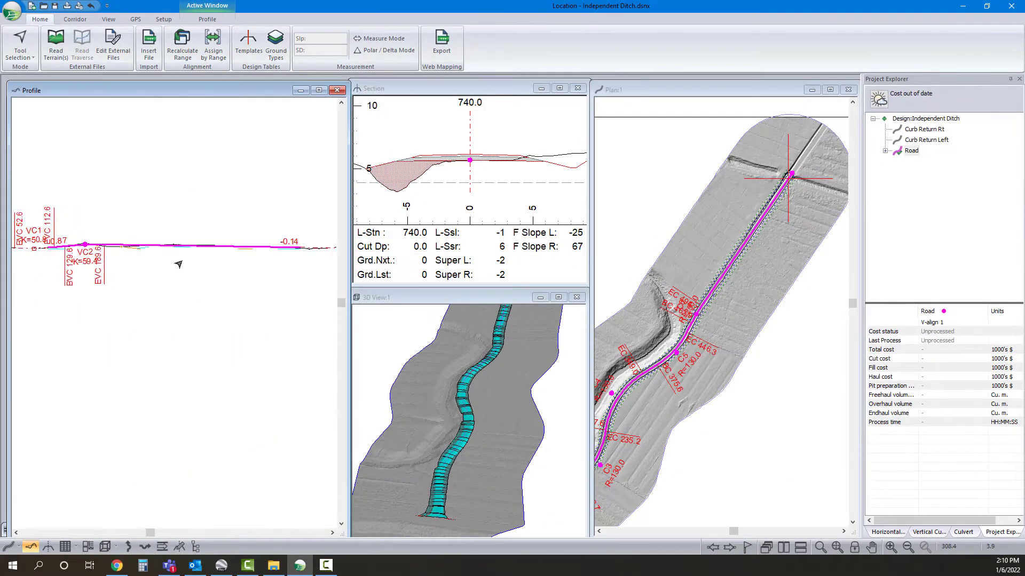
scroll(240, 272, down, 2)
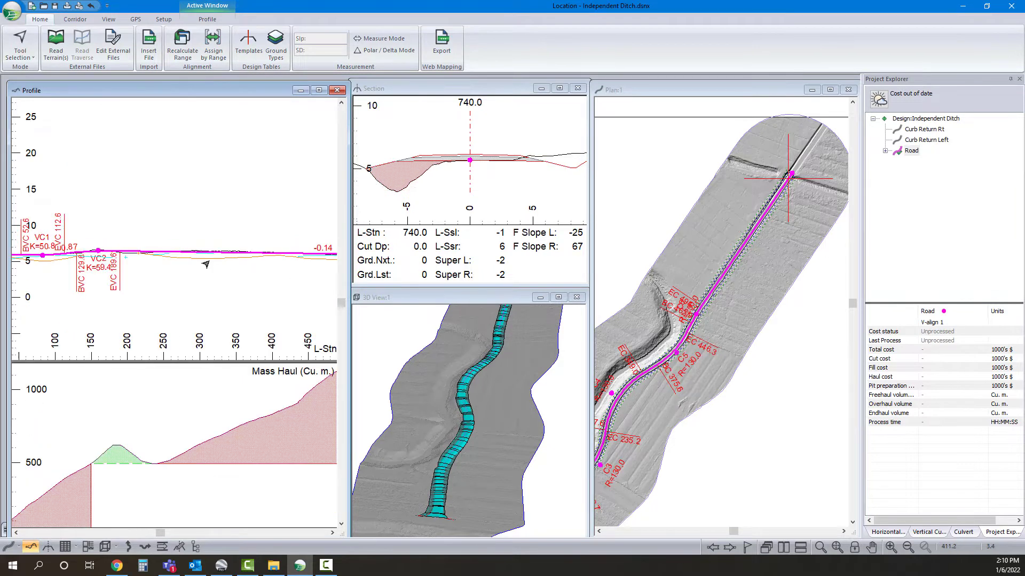
scroll(277, 272, down, 1)
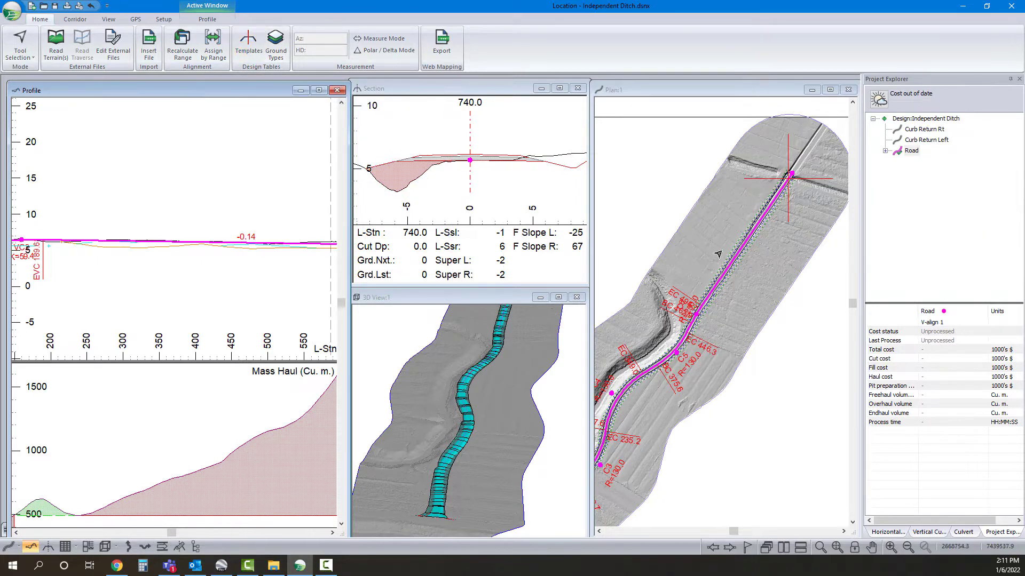
Step: Add a new horizontal alignment duplicated from Road, displayed in the background
right_click(913, 152)
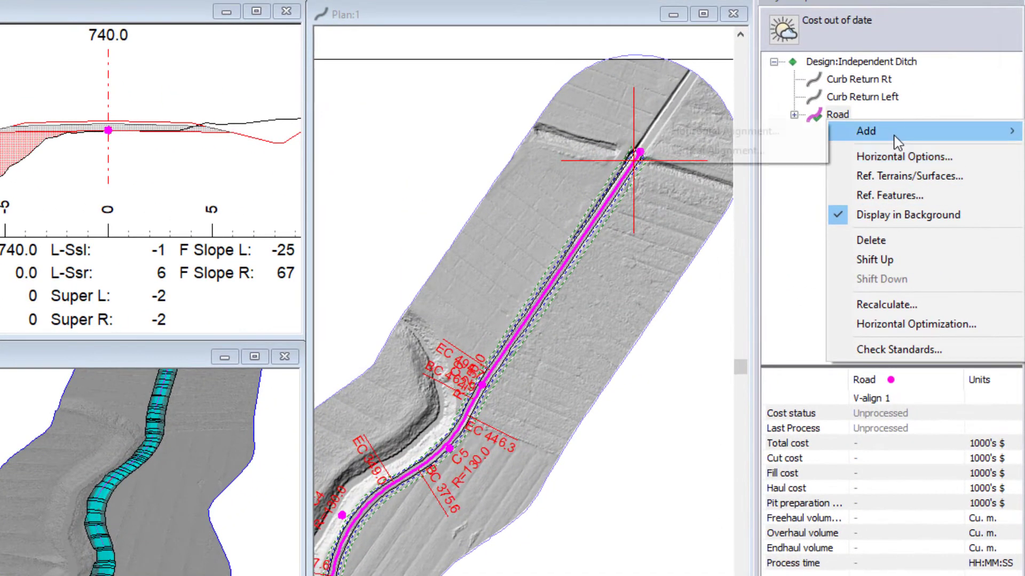
mouse_move(866, 132)
click(768, 135)
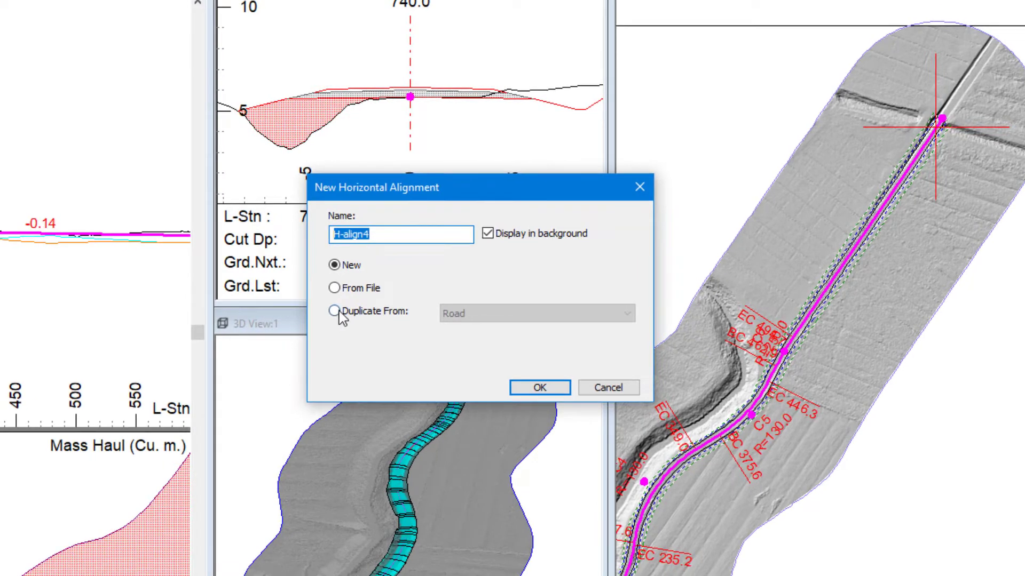
click(33, 344)
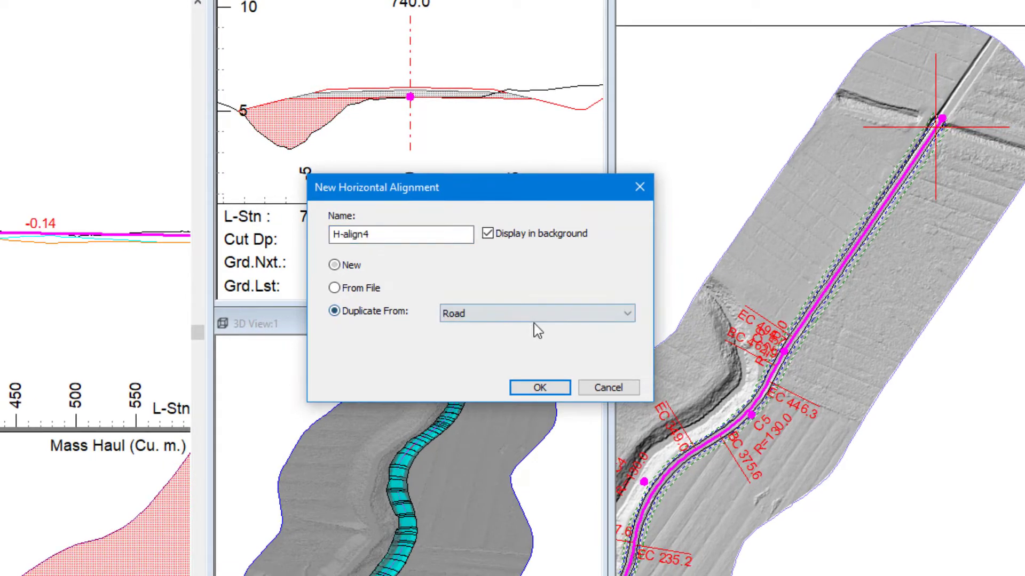
click(540, 388)
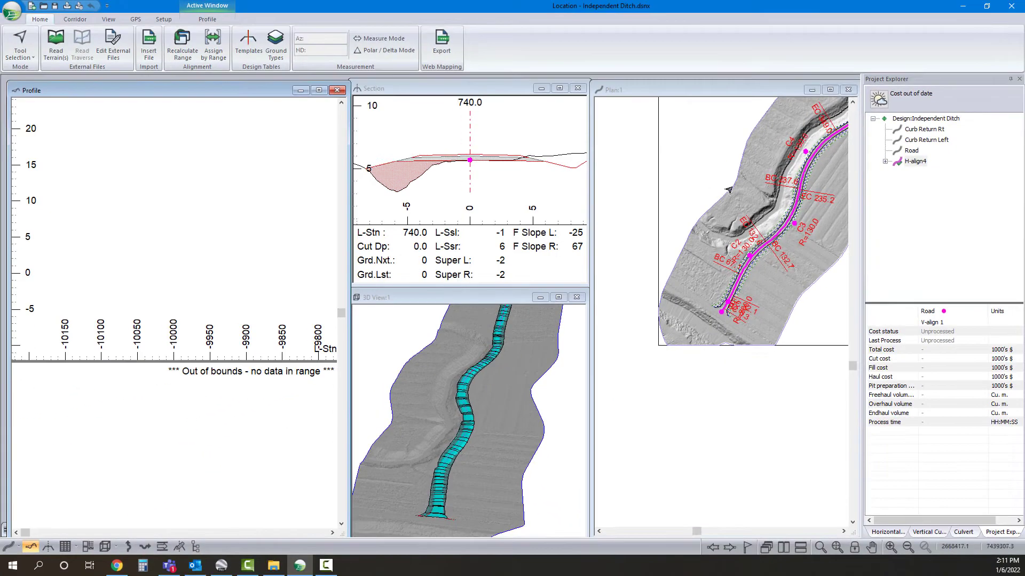
Step: Shift the duplicated horizontal alignment up above Road in the project list and rename it Ditch Right
right_click(915, 162)
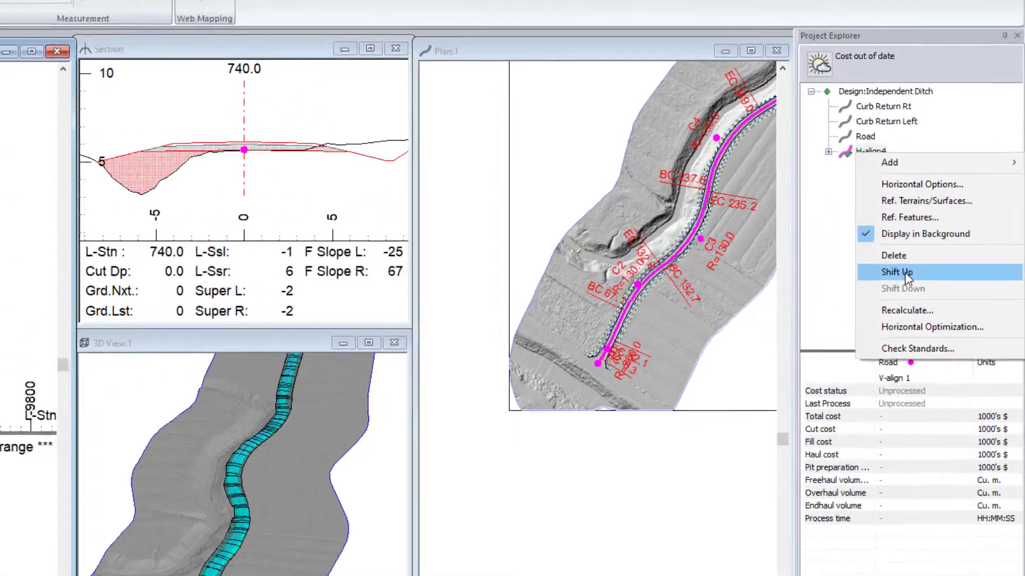
click(933, 247)
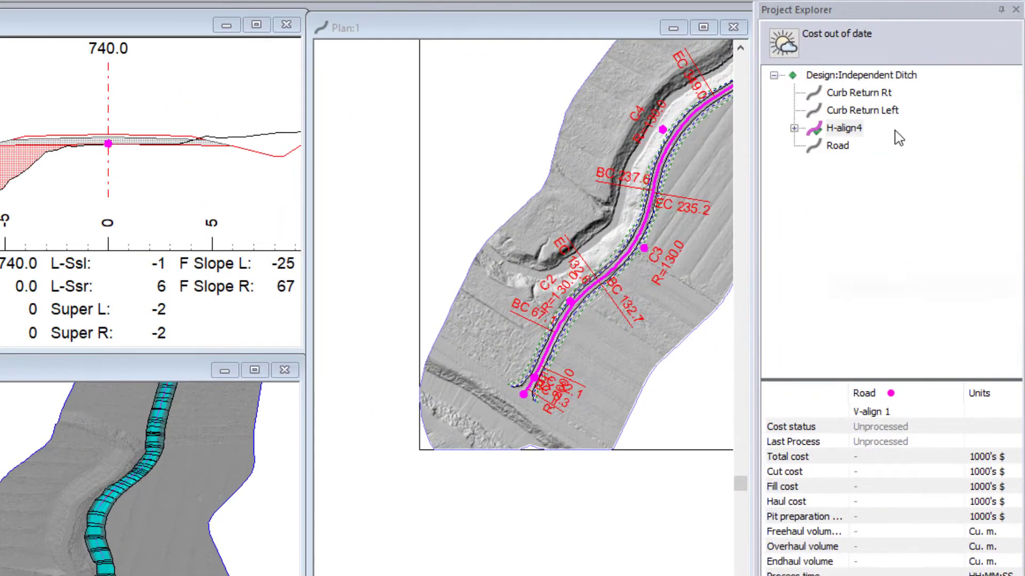
right_click(906, 152)
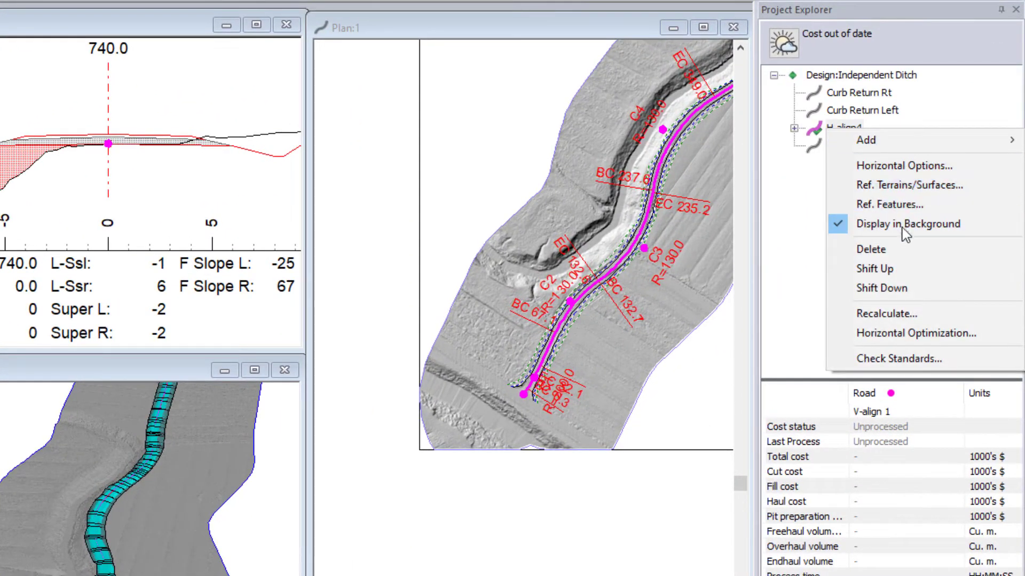
click(901, 166)
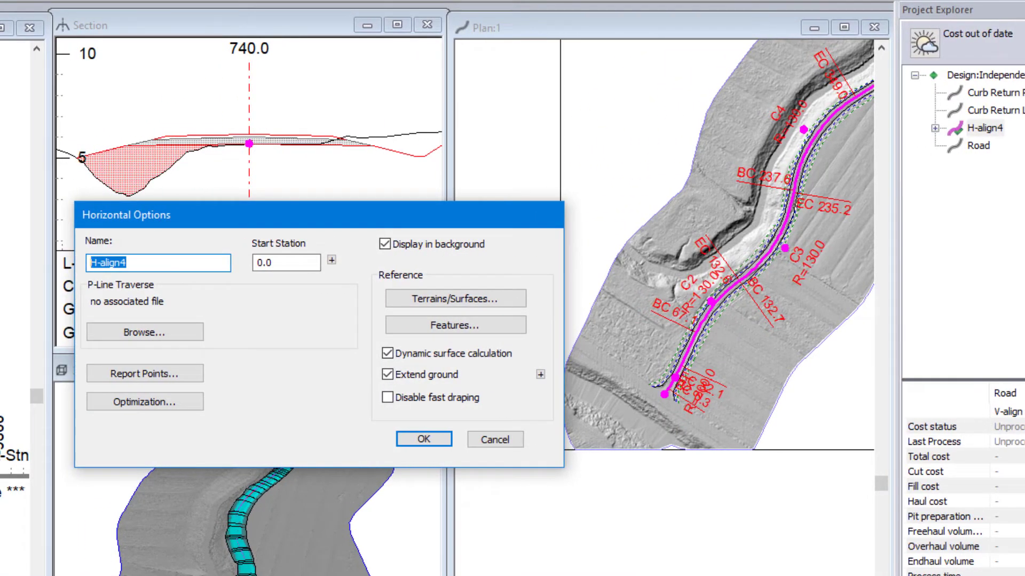
text(Ditch Right)
click(423, 440)
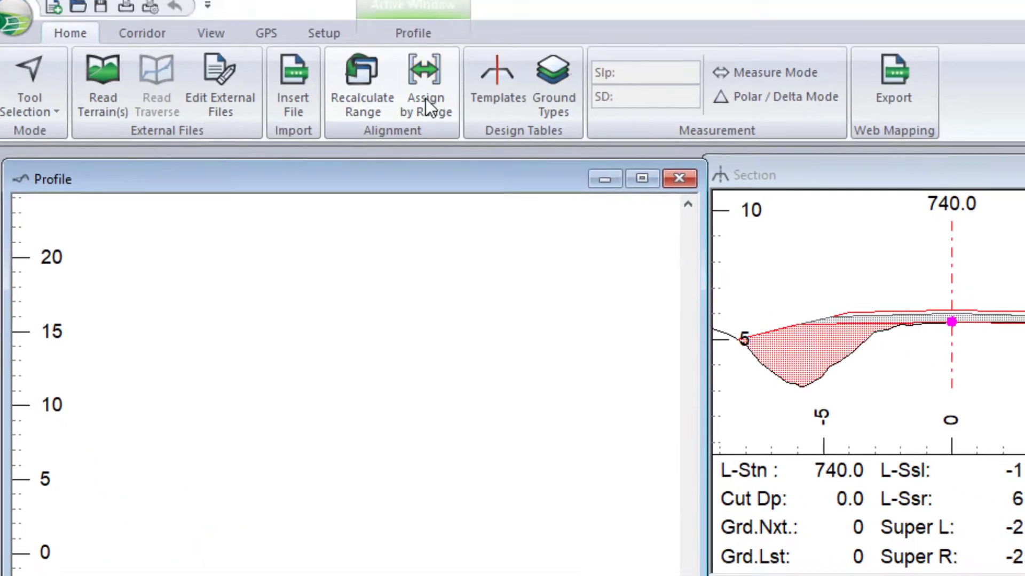
Step: Assign the BR Bridge (no cut/fill) template to the entire Ditch Right range and recalculate all cross sections of the current alignment only
click(425, 98)
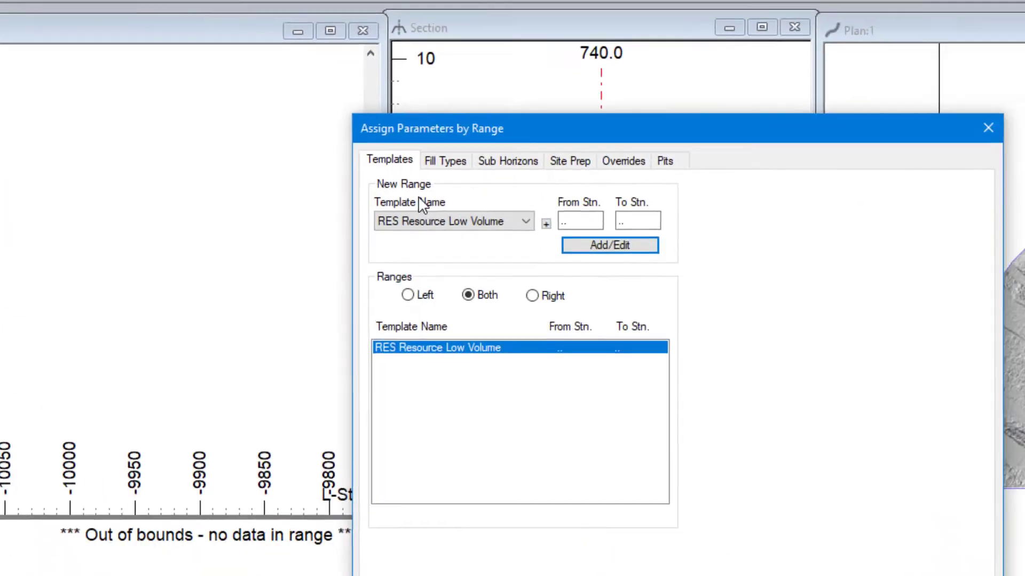
click(296, 154)
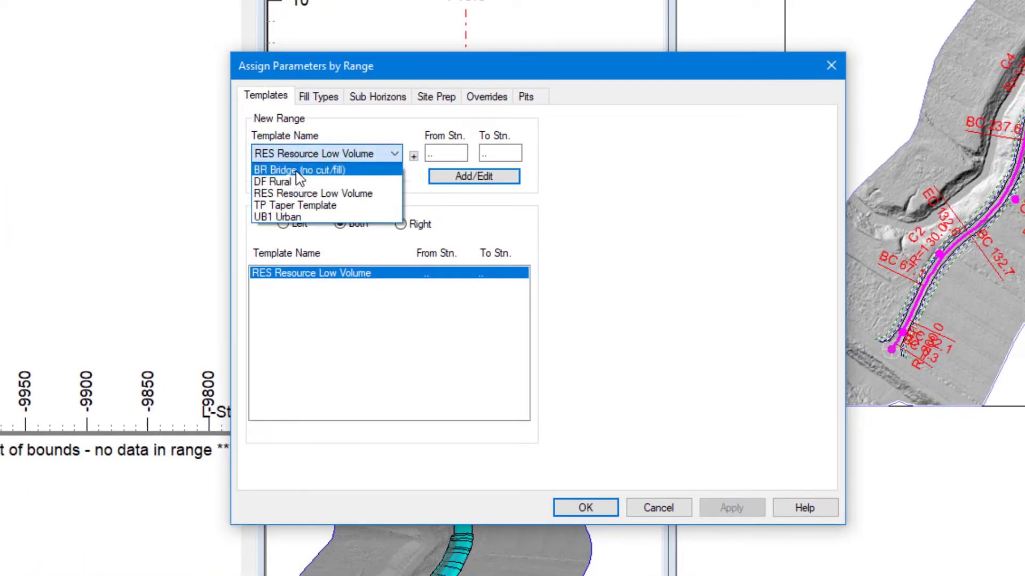
click(297, 170)
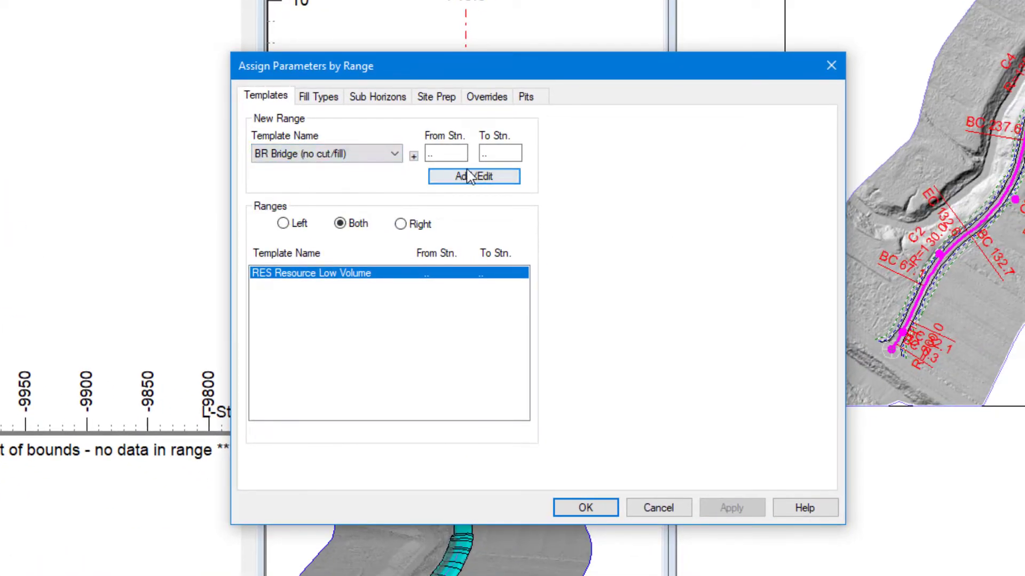
click(473, 176)
click(586, 507)
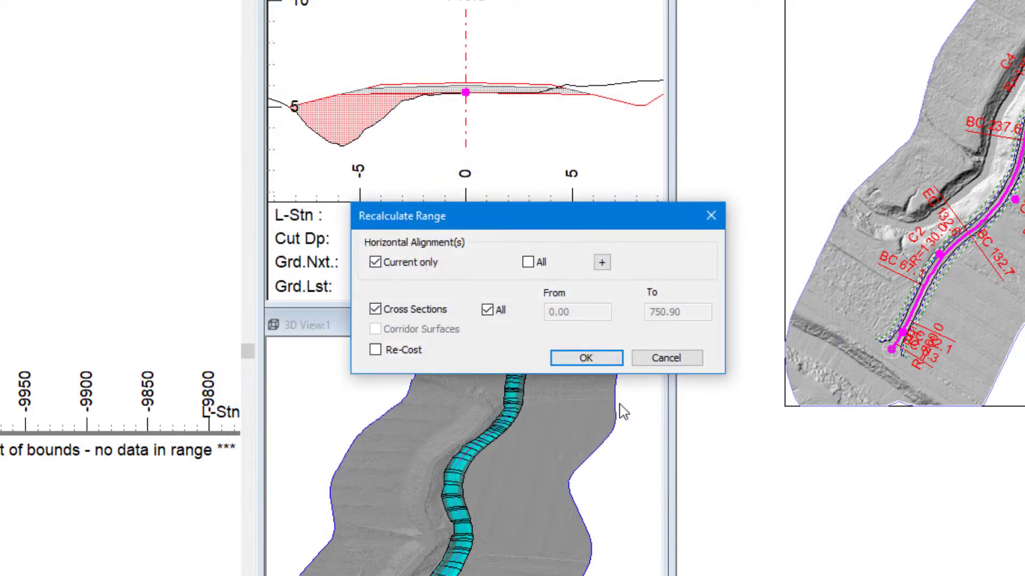
click(594, 358)
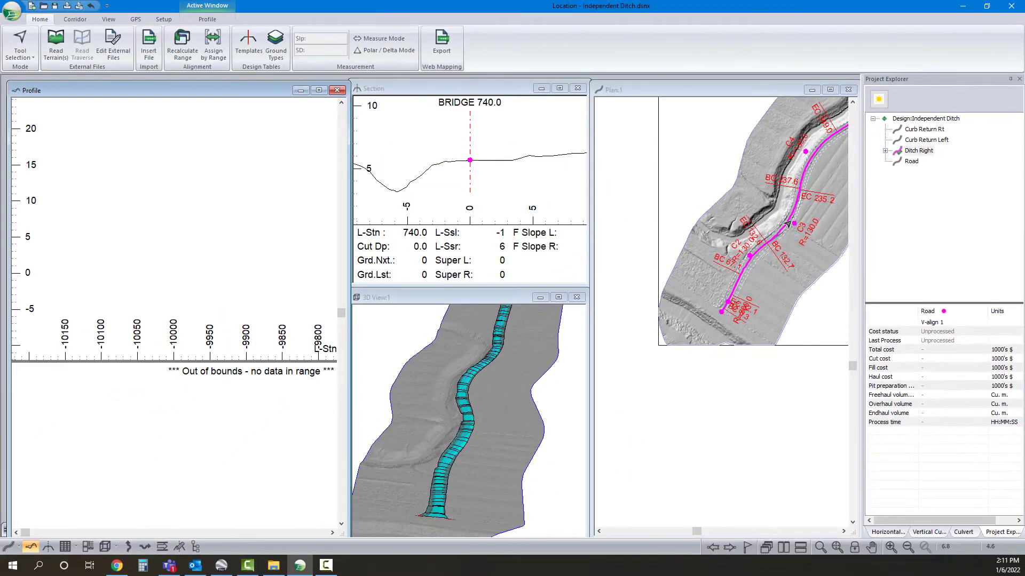
Step: With the profile's Add/Edit IP tool, lower the final vertical IP of Ditch Right at station 750.9 to a cut depth of about 1.3 m
middle_drag(817, 235, 768, 303)
scroll(783, 287, down, 1)
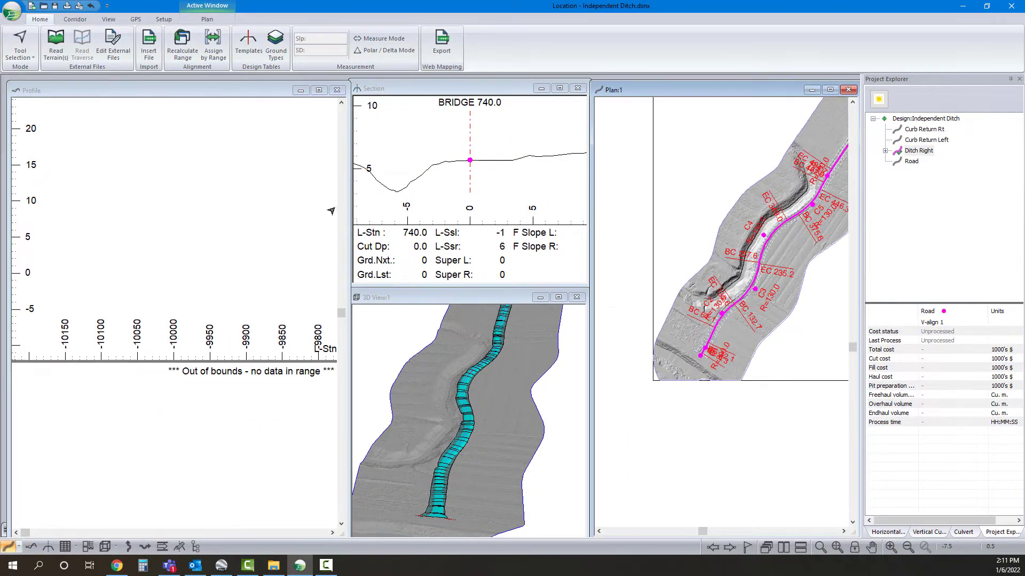
click(262, 93)
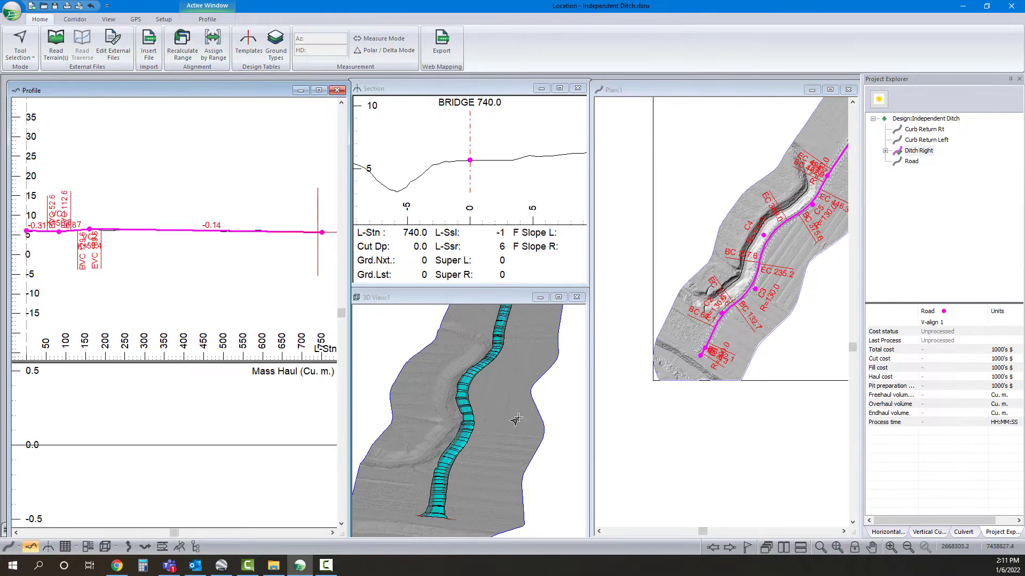
middle_drag(292, 225, 236, 231)
scroll(284, 245, up, 2)
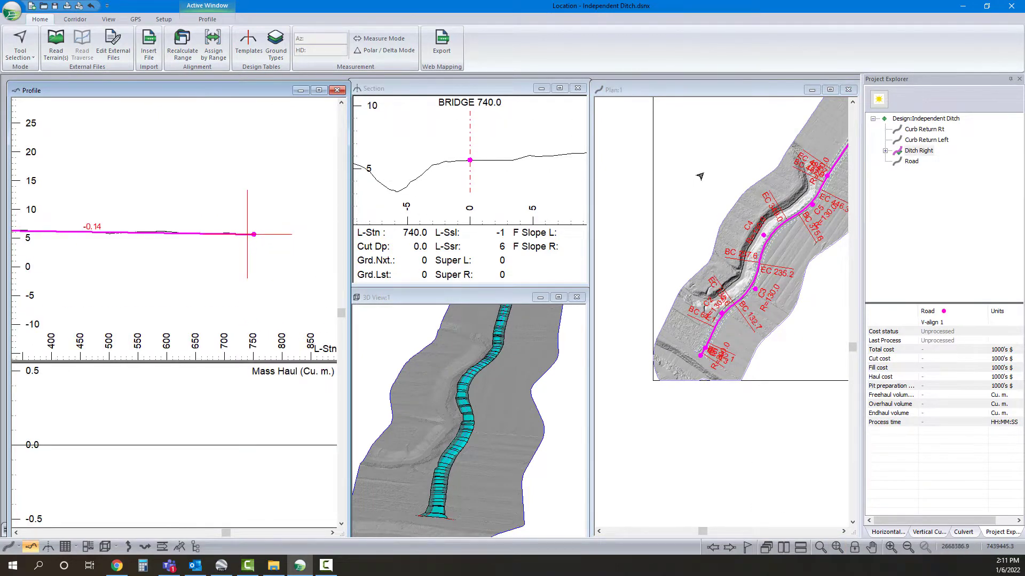
middle_drag(728, 217, 595, 329)
scroll(764, 183, up, 3)
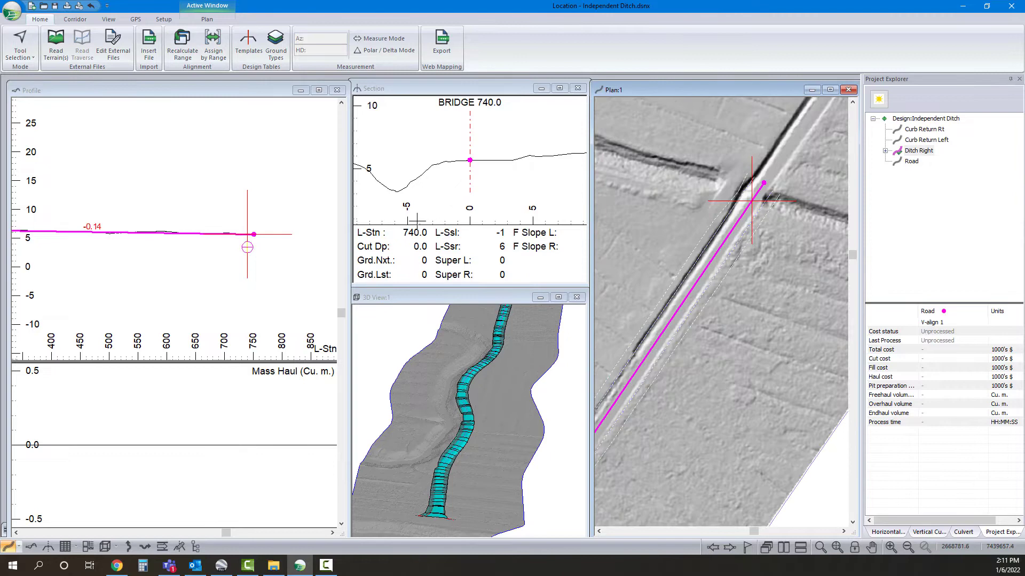
right_click(268, 220)
click(287, 229)
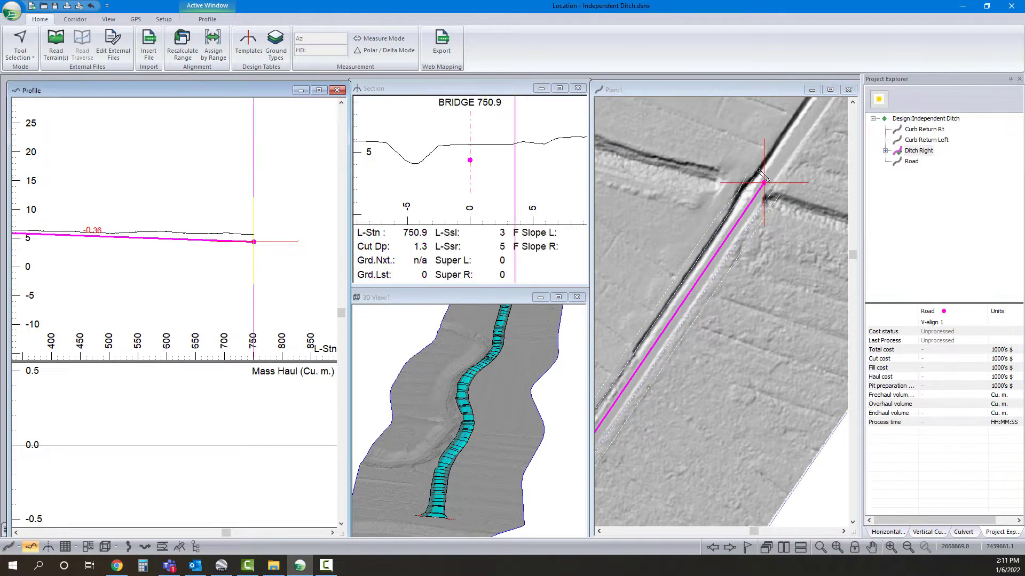
Step: Add a report point on Ditch Right in plan at about station 744.5, beside the existing channel near the alignment's end
right_click(770, 183)
click(792, 191)
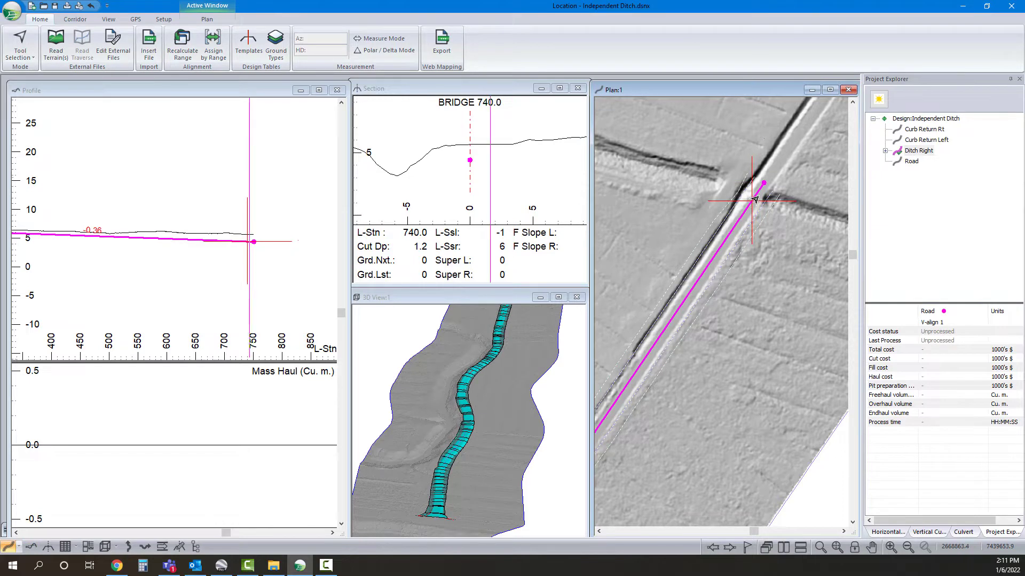
right_click(759, 190)
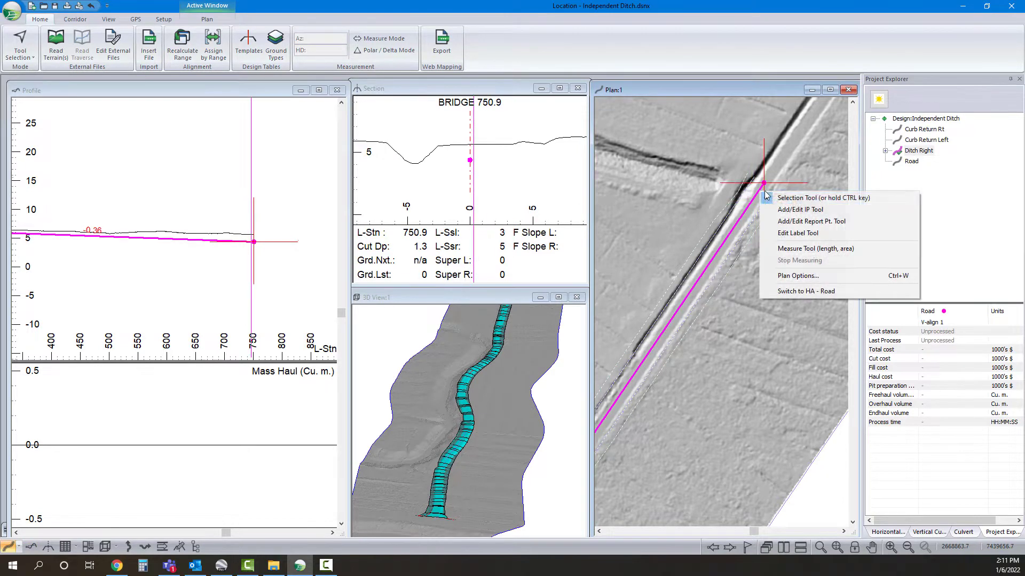
click(789, 219)
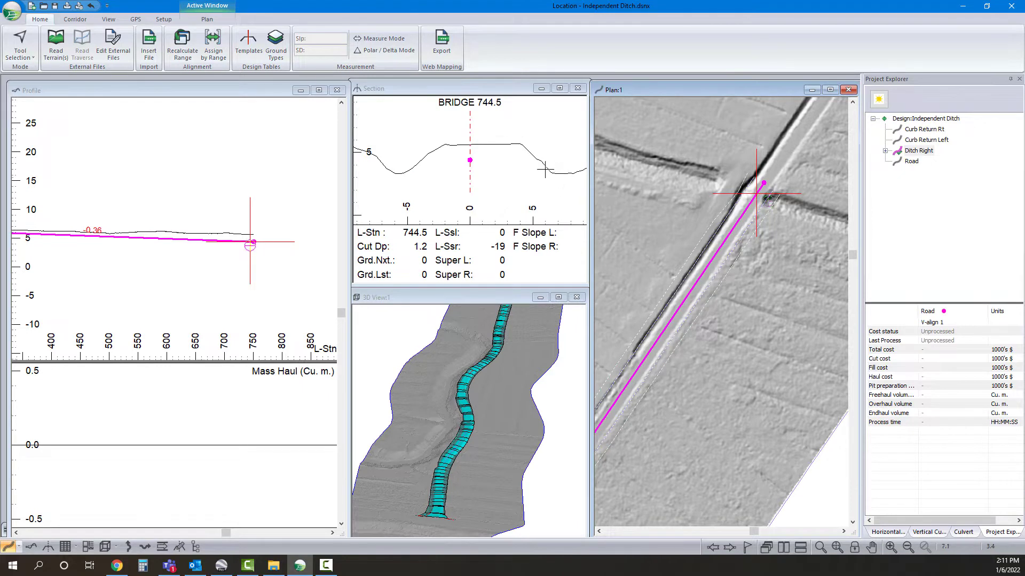
Step: Insert a vertical IP in the ditch profile at station 744.6, at an elevation of about 3.9 m
scroll(234, 233, up, 2)
right_click(266, 226)
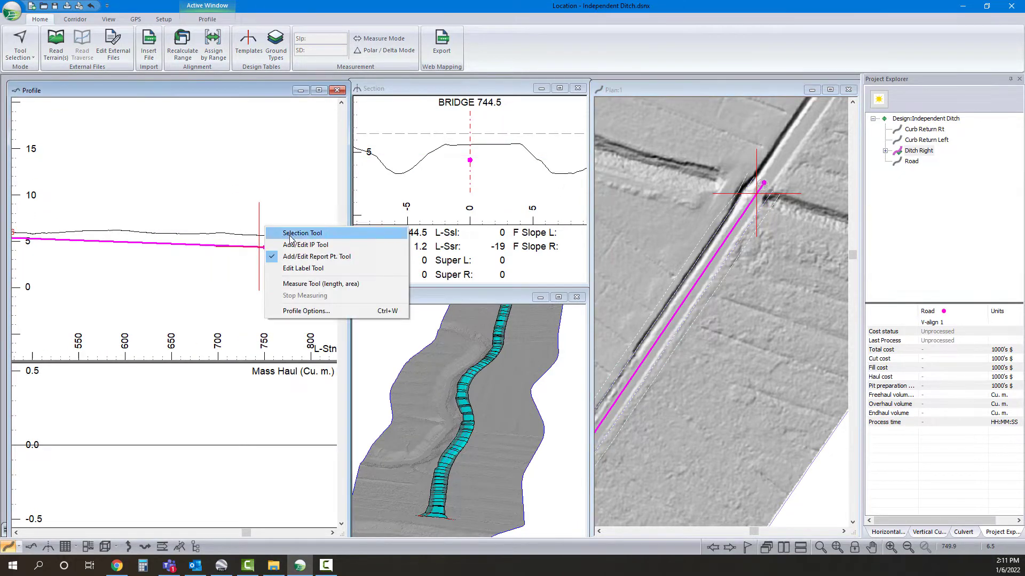
click(278, 243)
scroll(264, 244, up, 1)
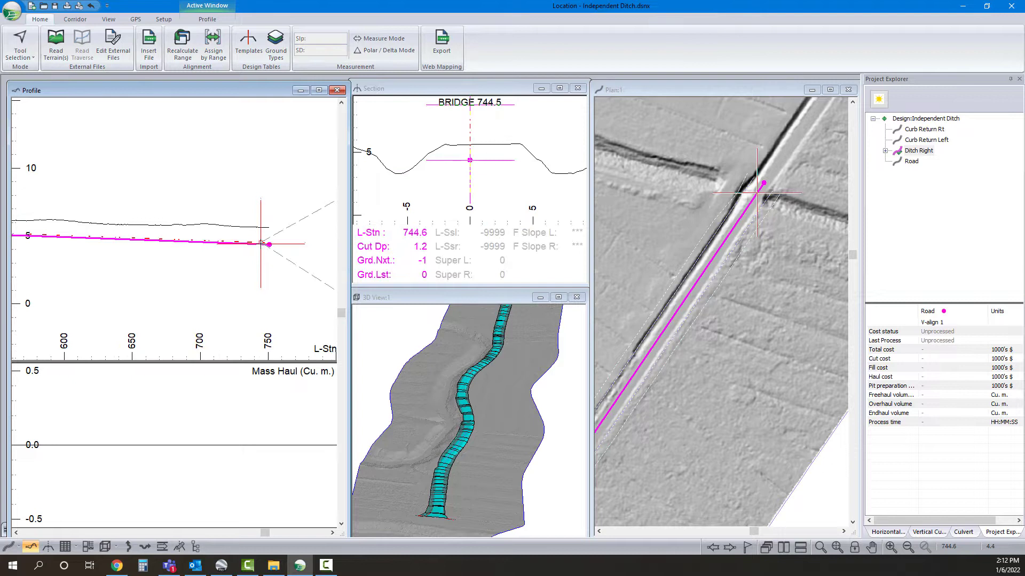
click(261, 246)
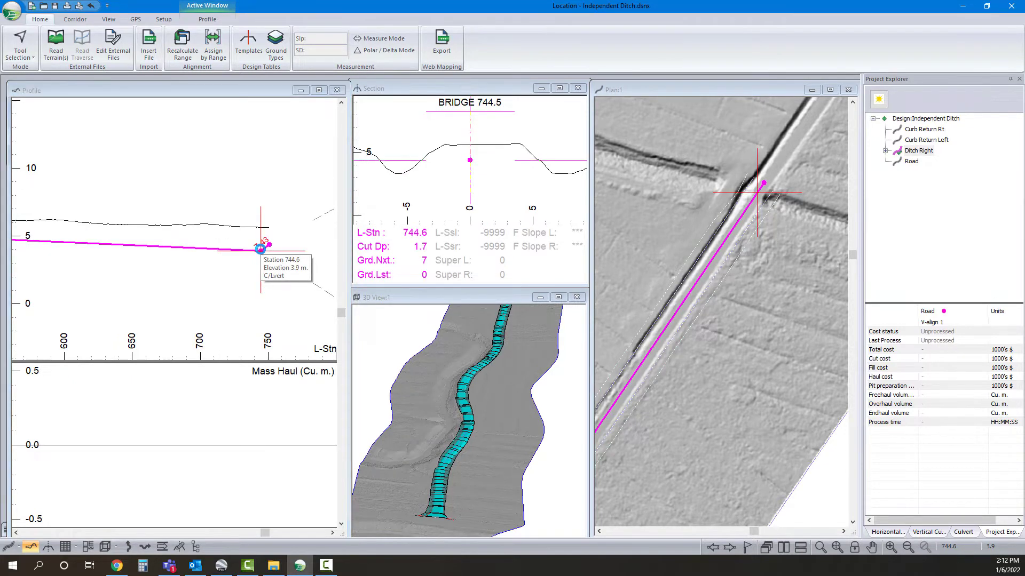
Step: Lower the IP at station 744.6 in section to a cut depth of 2.4 m and bring the final IP nearly level with it
click(472, 158)
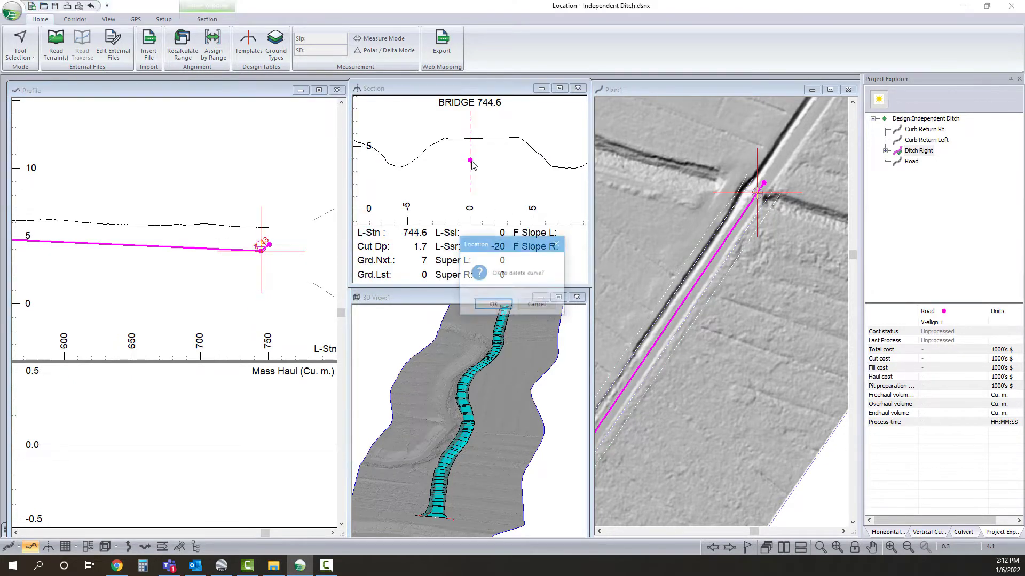
click(499, 304)
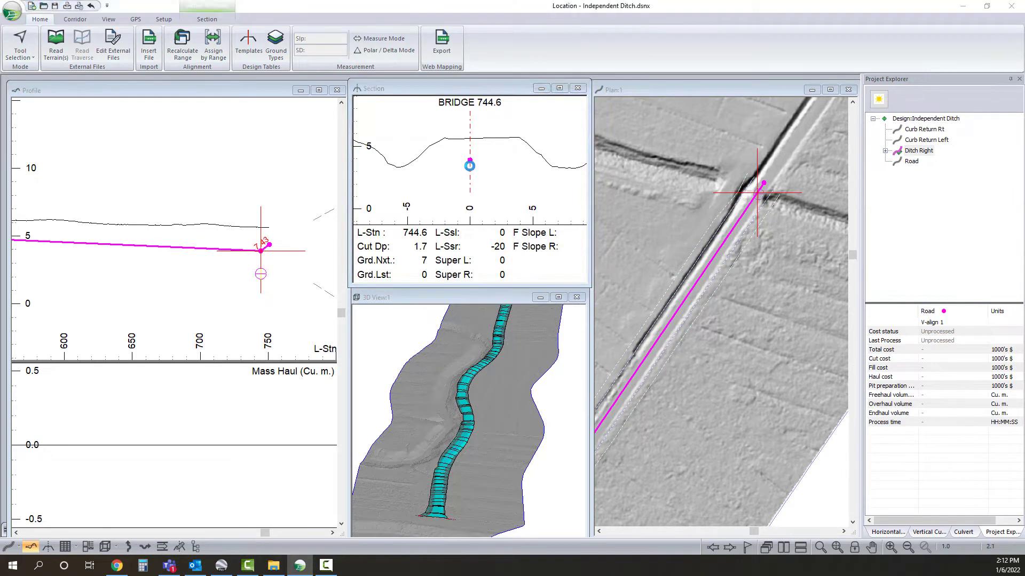
drag(469, 162, 469, 168)
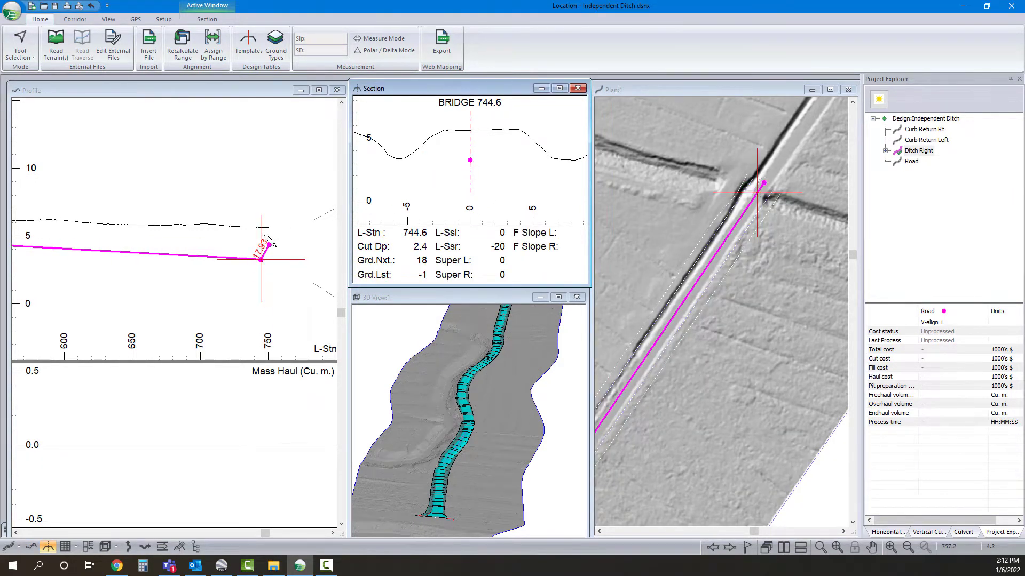
scroll(269, 241, up, 1)
mouse_move(276, 247)
mouse_down()
mouse_move(284, 269)
mouse_move(272, 267)
mouse_up()
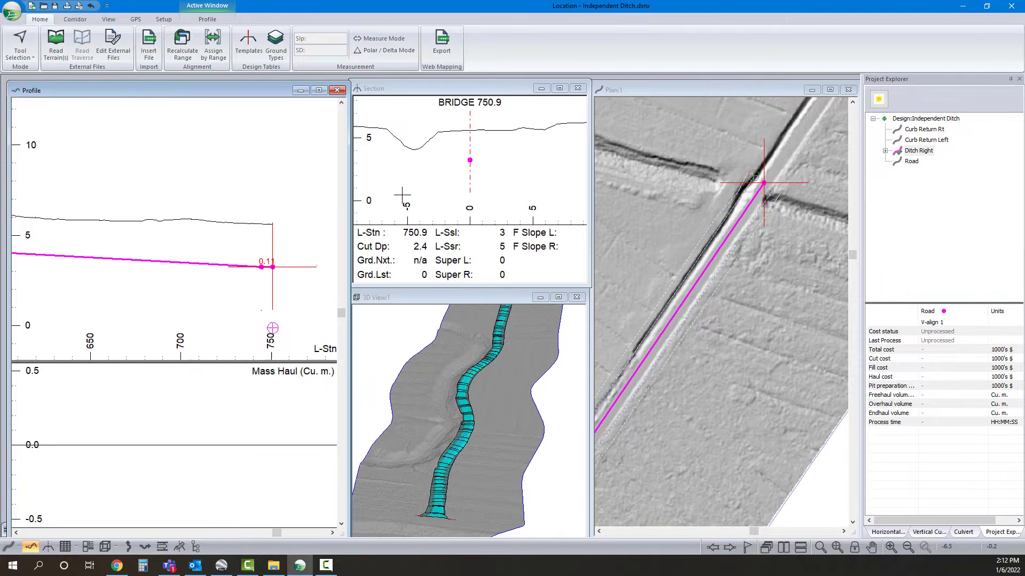
Step: Examine the terrain along Ditch Right in plan from its end back to the profile high point, selecting the IP at station 160.0
scroll(287, 259, down, 2)
scroll(273, 261, down, 3)
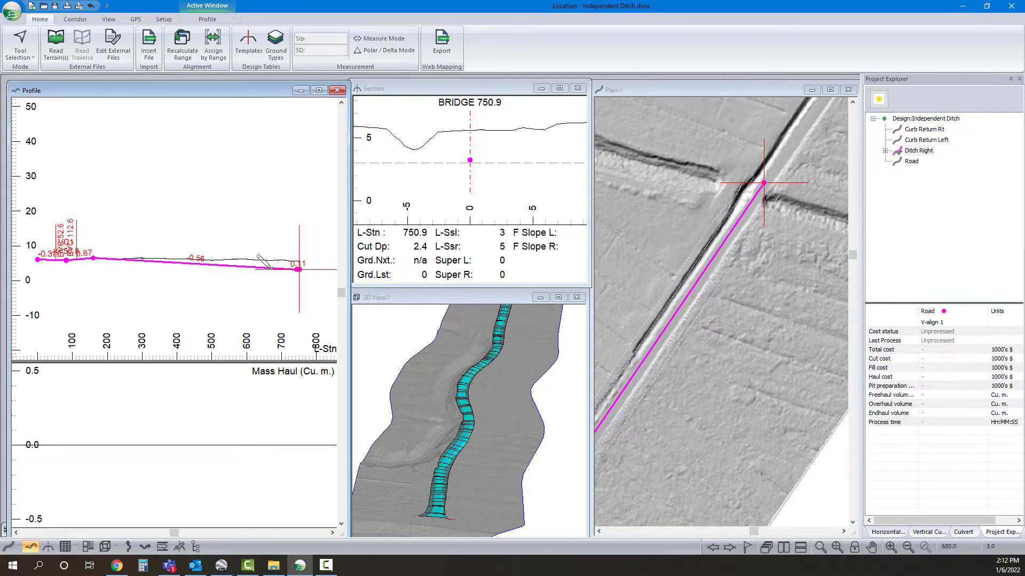
middle_drag(750, 248, 773, 221)
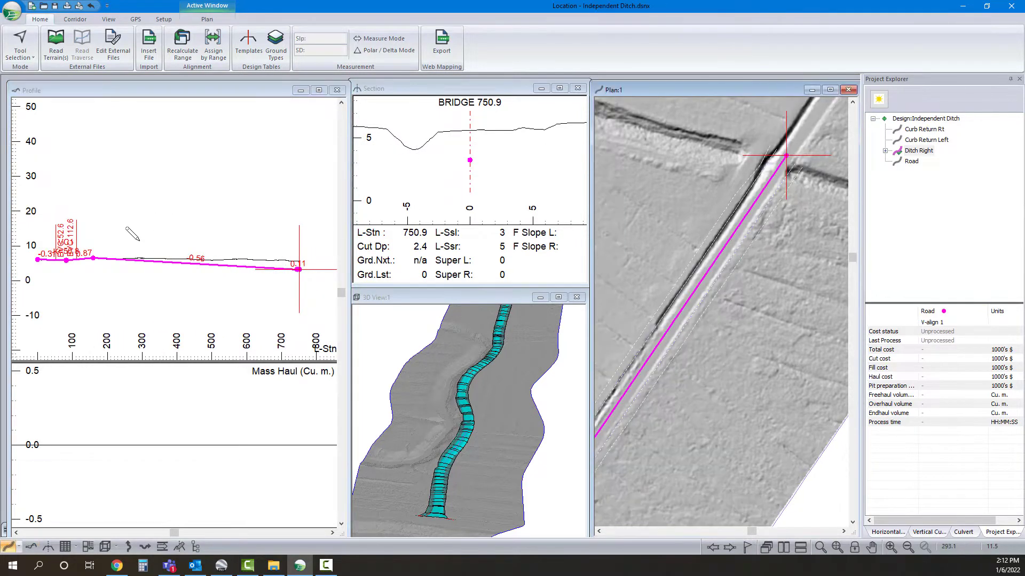
middle_drag(737, 356, 780, 299)
scroll(780, 299, down, 1)
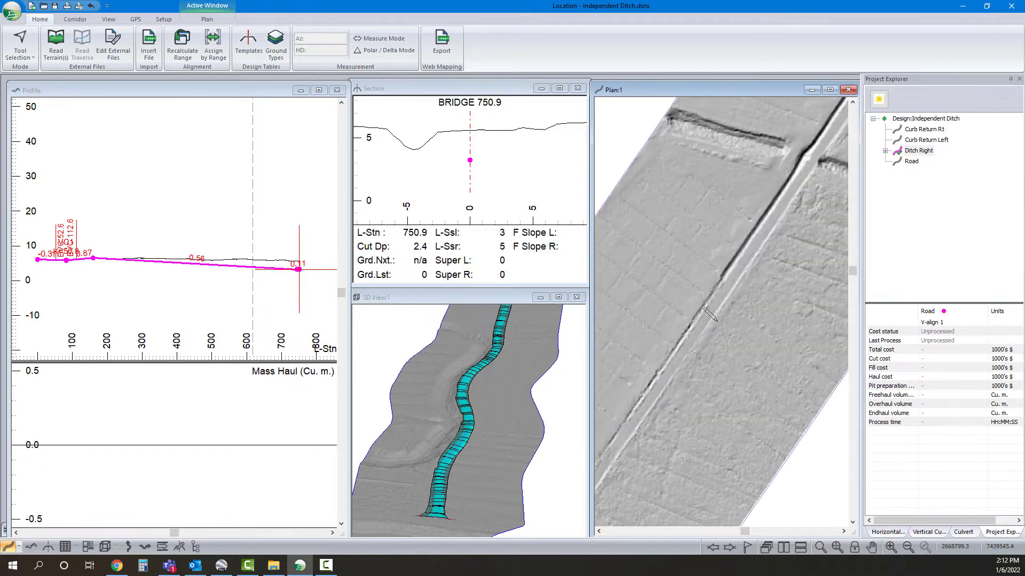
middle_drag(652, 387, 714, 292)
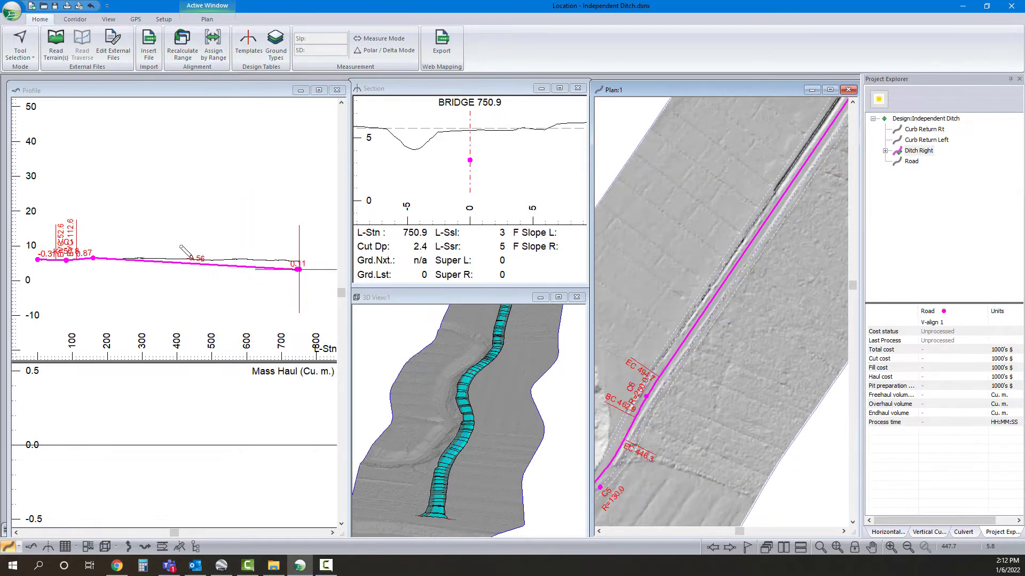
right_click(158, 250)
click(166, 258)
click(92, 258)
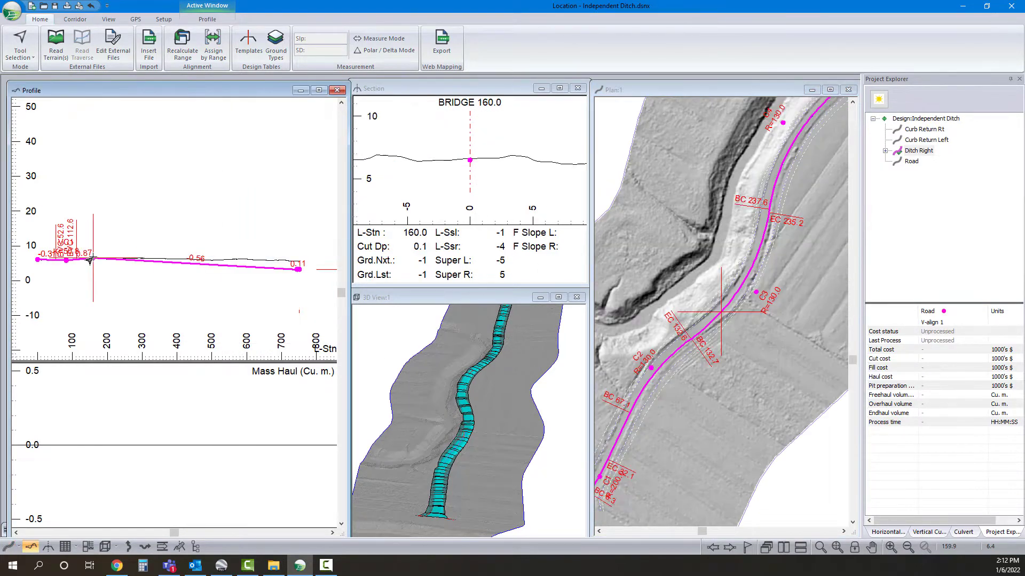
middle_drag(260, 279, 223, 292)
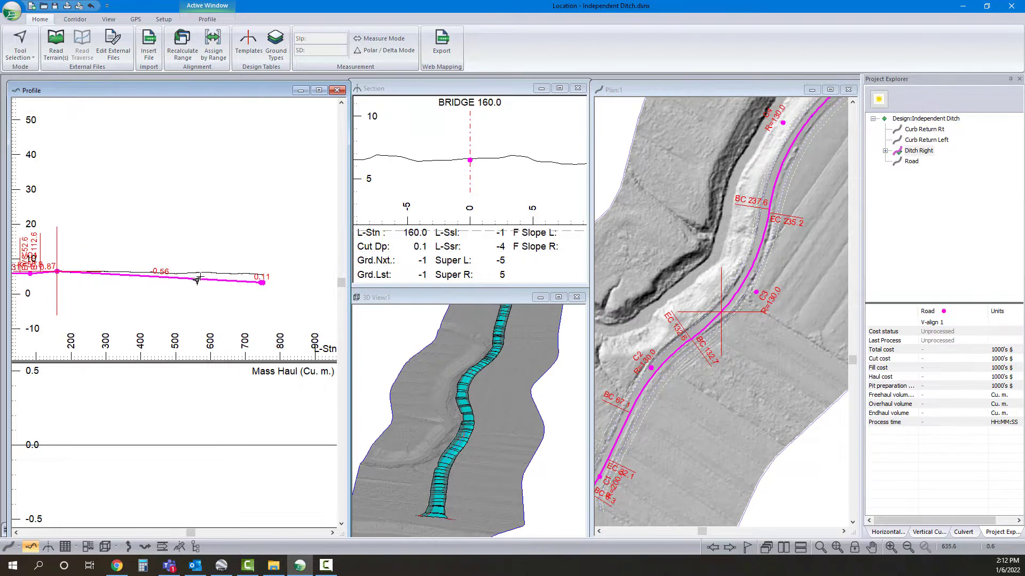
middle_drag(796, 234, 709, 312)
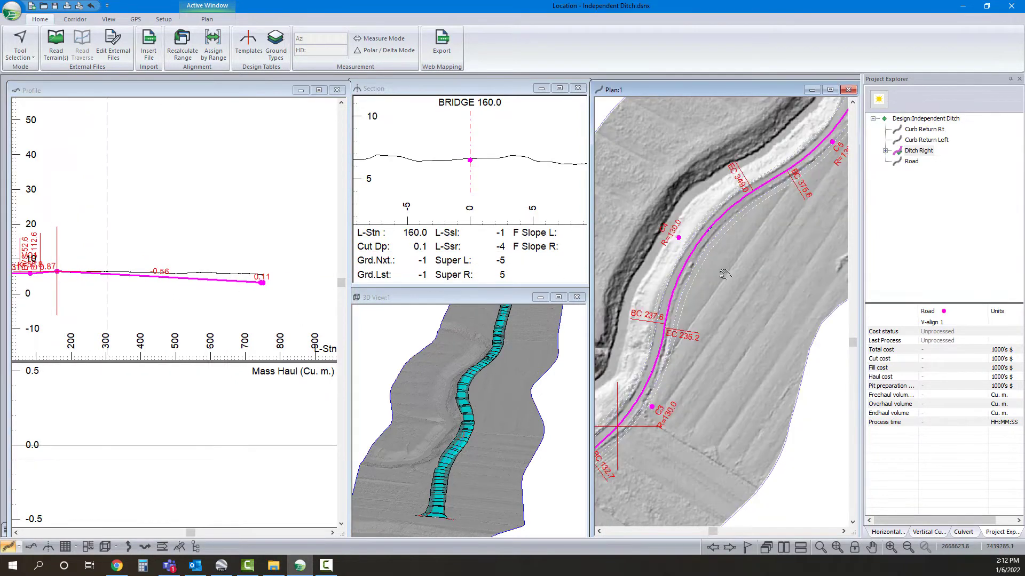
scroll(724, 275, down, 4)
Step: Locate station 480.0 beside curve C6 in plan and insert a vertical IP in the ditch profile nearby at station 476.0
mouse_move(745, 144)
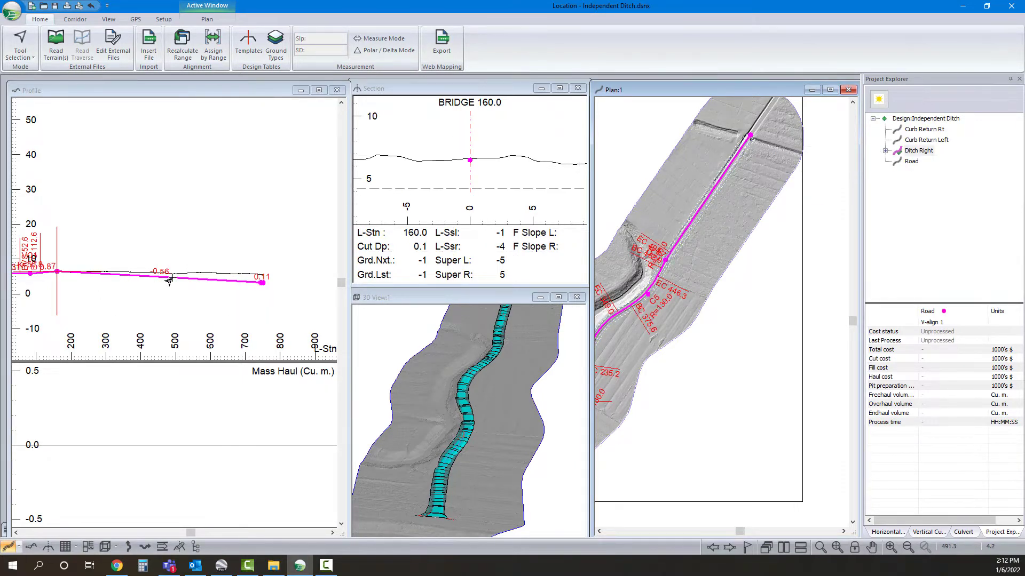
scroll(646, 262, up, 2)
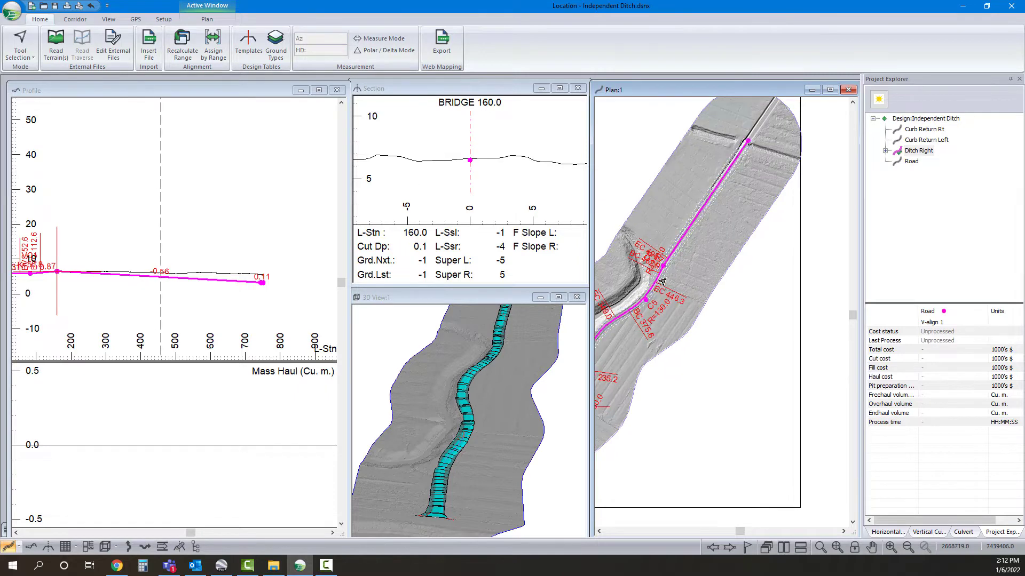
scroll(658, 272, up, 1)
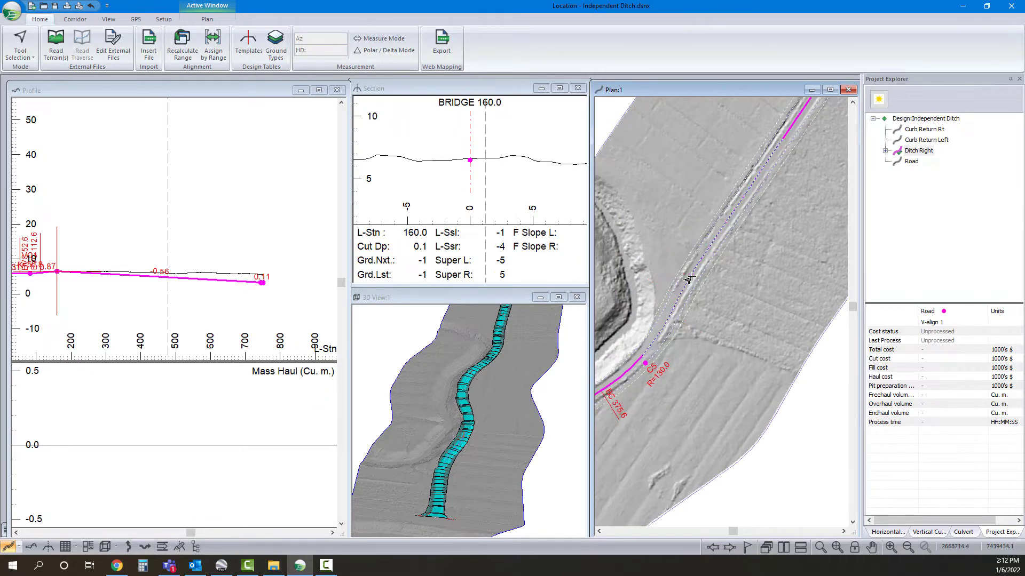
middle_drag(657, 278, 722, 269)
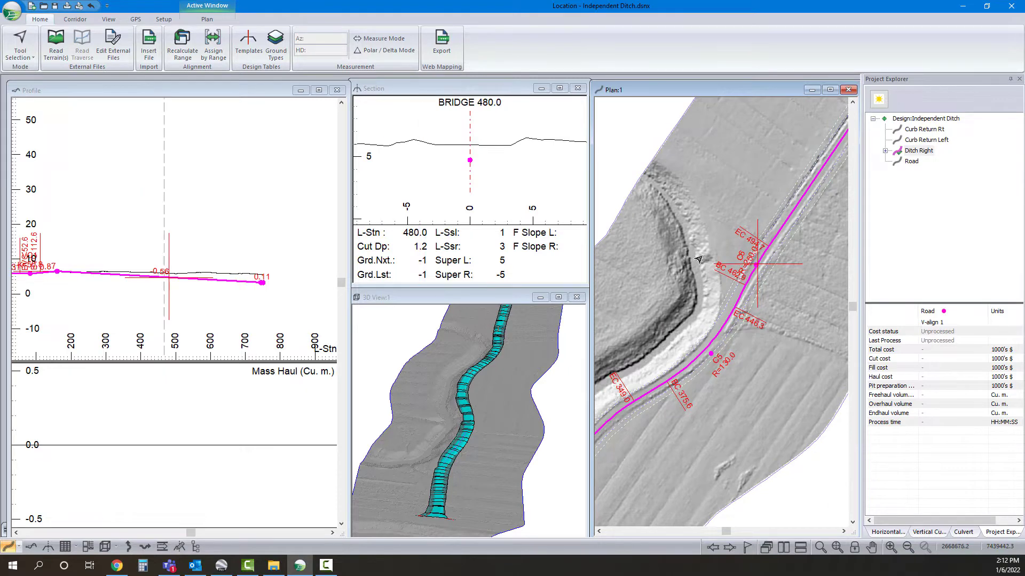
mouse_move(699, 260)
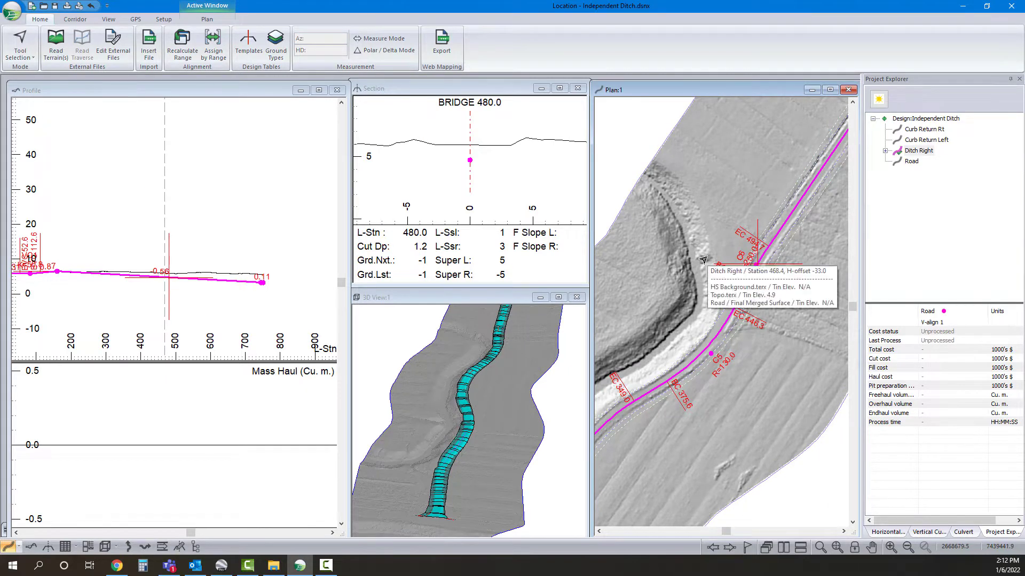
scroll(159, 283, up, 1)
right_click(176, 274)
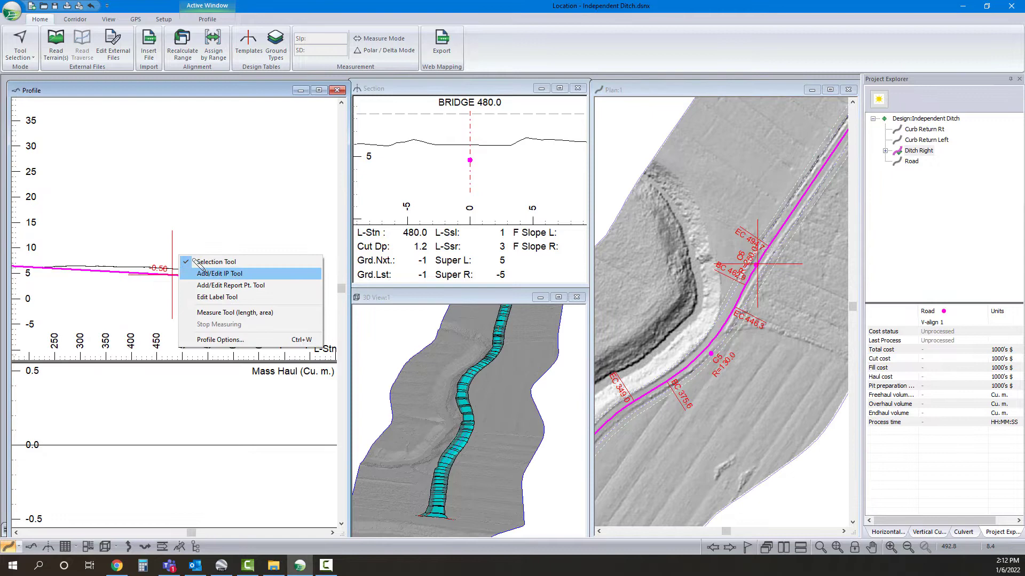
click(182, 273)
click(169, 274)
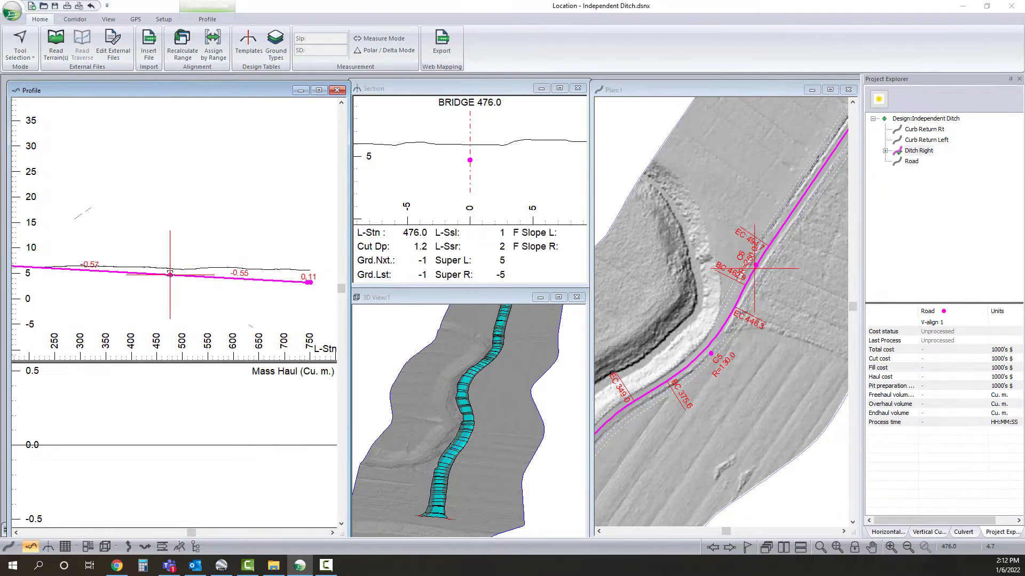
Step: Insert a vertical IP in the ditch profile at station 626.6 and raise it to a cut depth of about 0.5 m
middle_drag(246, 269, 221, 283)
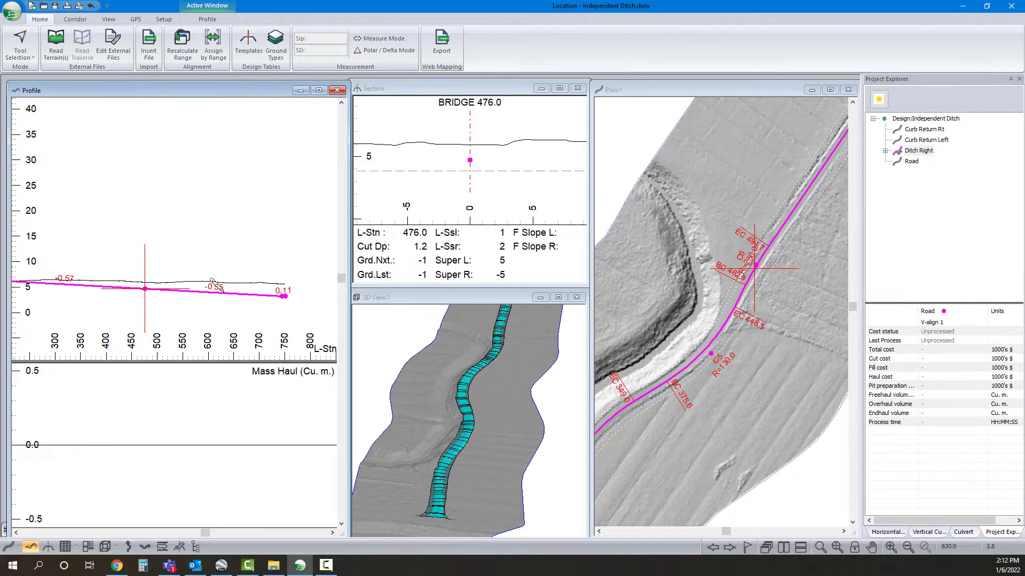
drag(223, 292, 221, 284)
click(222, 286)
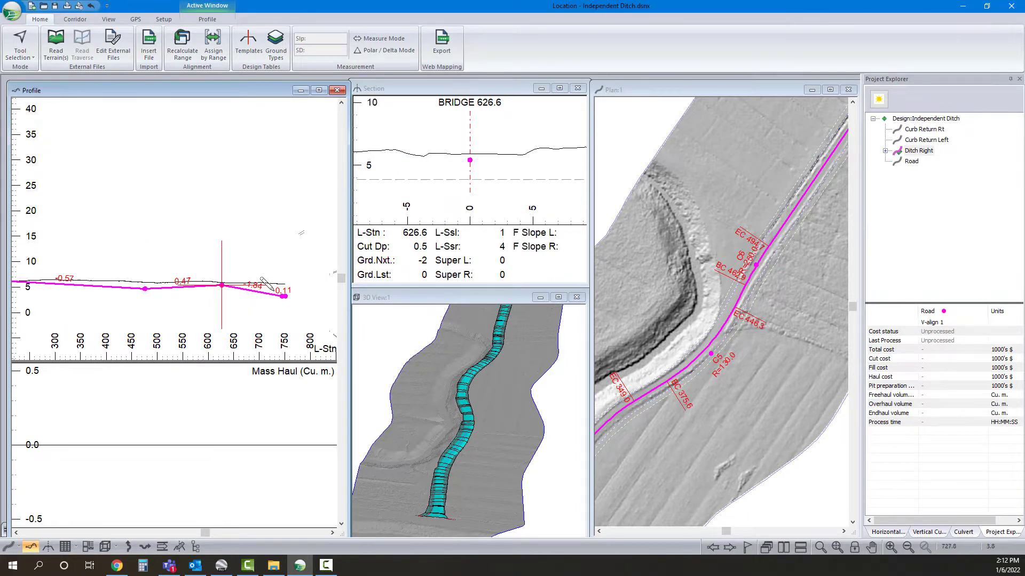
Step: Check the terrain beyond curve C6 in plan and move the ditch profile's IP from station 626.6 to 552.4 at 0.6 m cut depth
click(789, 234)
scroll(760, 225, down, 1)
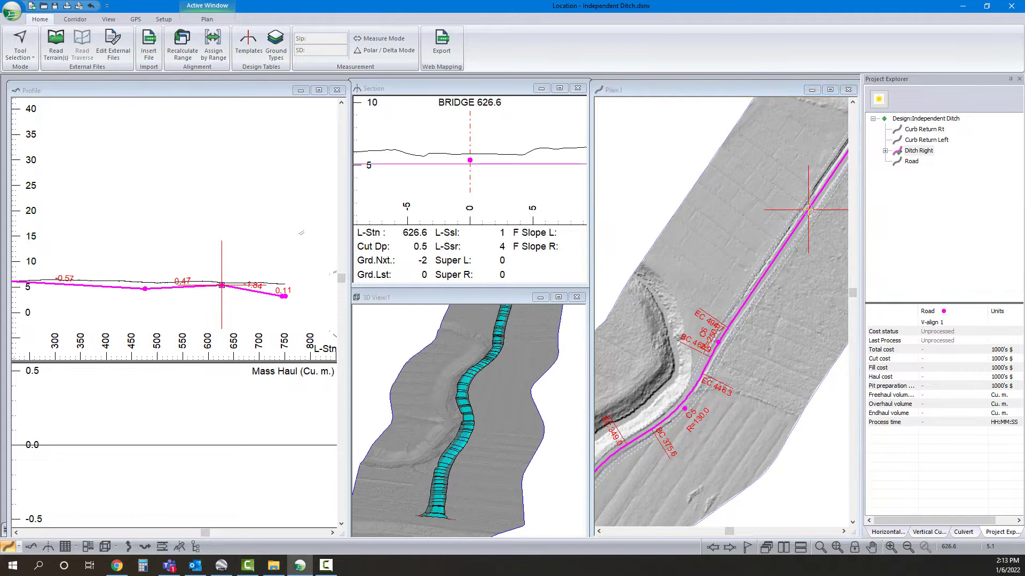
click(219, 280)
drag(201, 283, 183, 285)
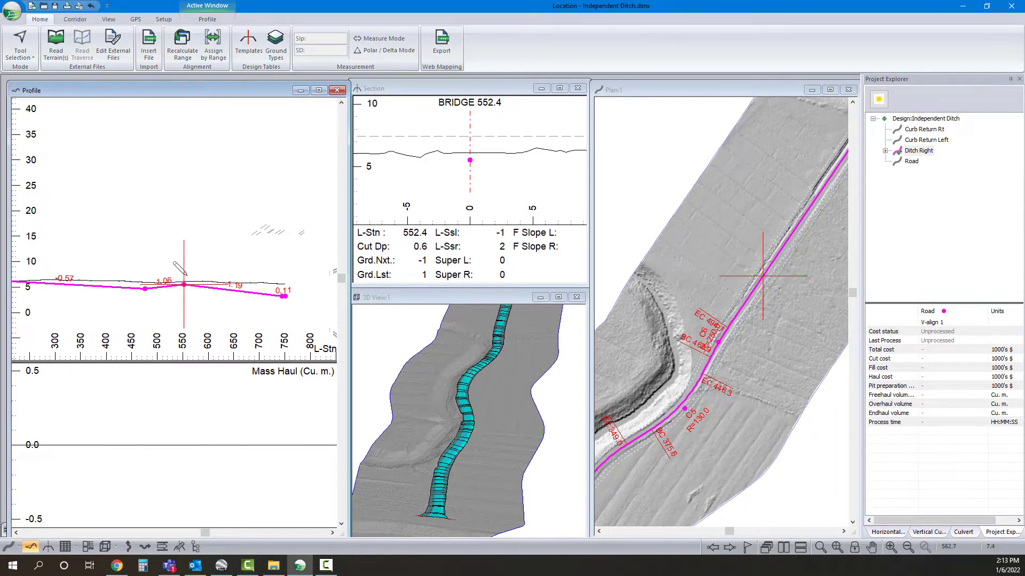
Step: Insert a vertical IP in the ditch profile at station 273.4 with a cut depth of about 0.6 m
scroll(208, 277, down, 1)
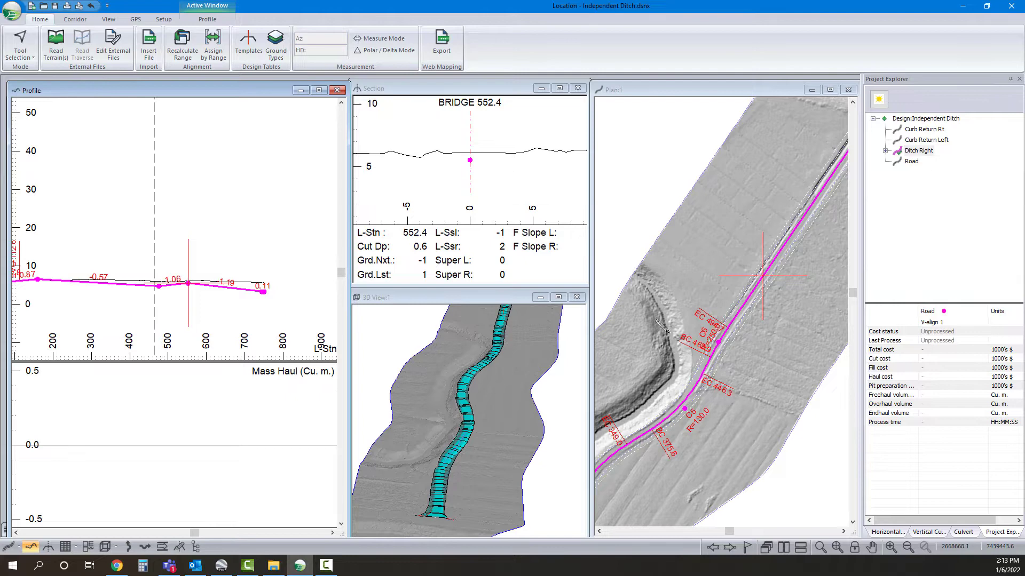
middle_drag(152, 280, 245, 279)
middle_drag(149, 285, 206, 281)
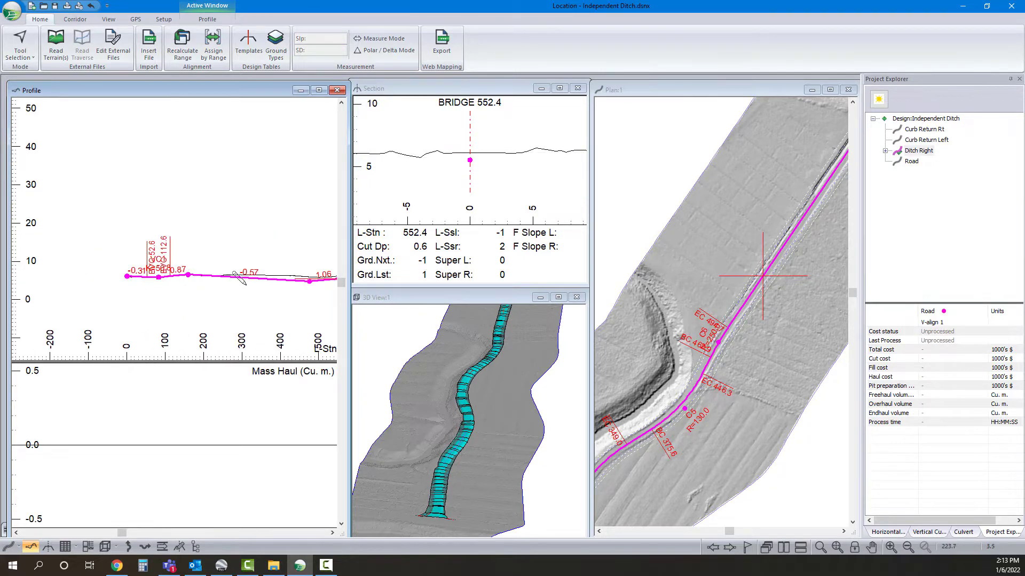
scroll(183, 266, up, 3)
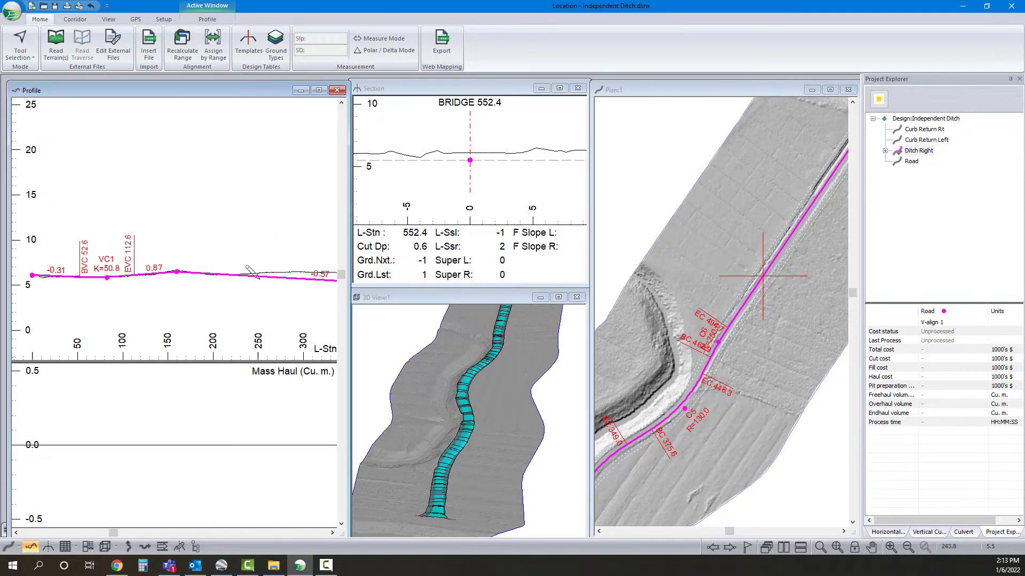
right_click(252, 260)
click(270, 262)
click(230, 279)
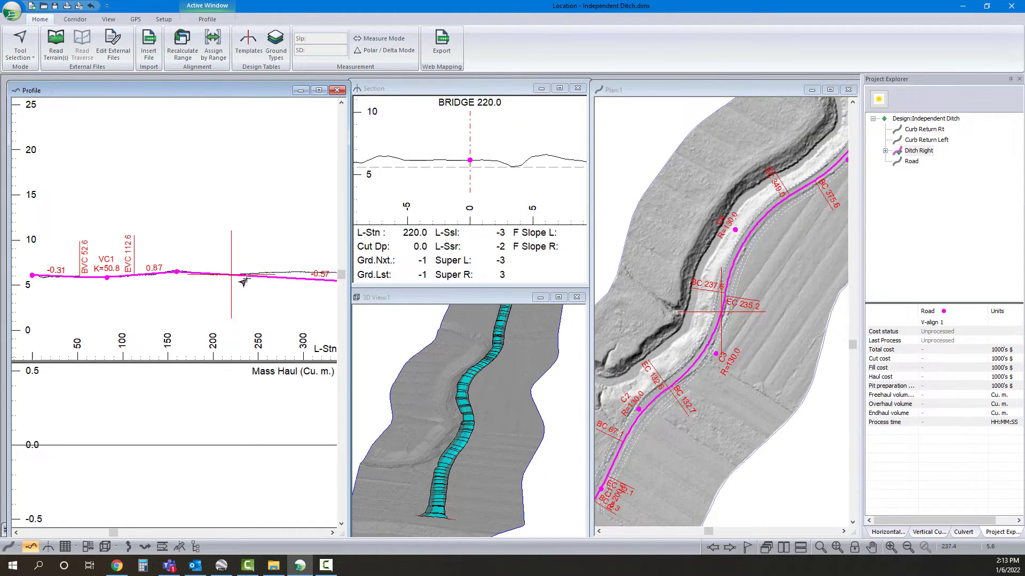
right_click(245, 259)
click(272, 273)
click(279, 277)
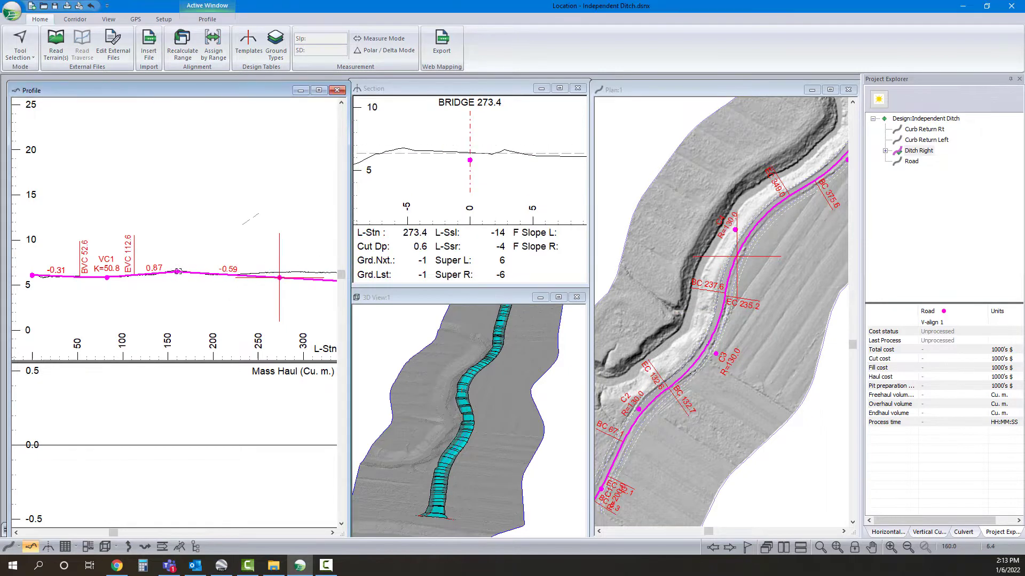
Step: Delete the IP at station 160.0 with curve VC1, and lower the preceding IP to 0.7 m cut depth at station 80.9
drag(179, 271, 123, 283)
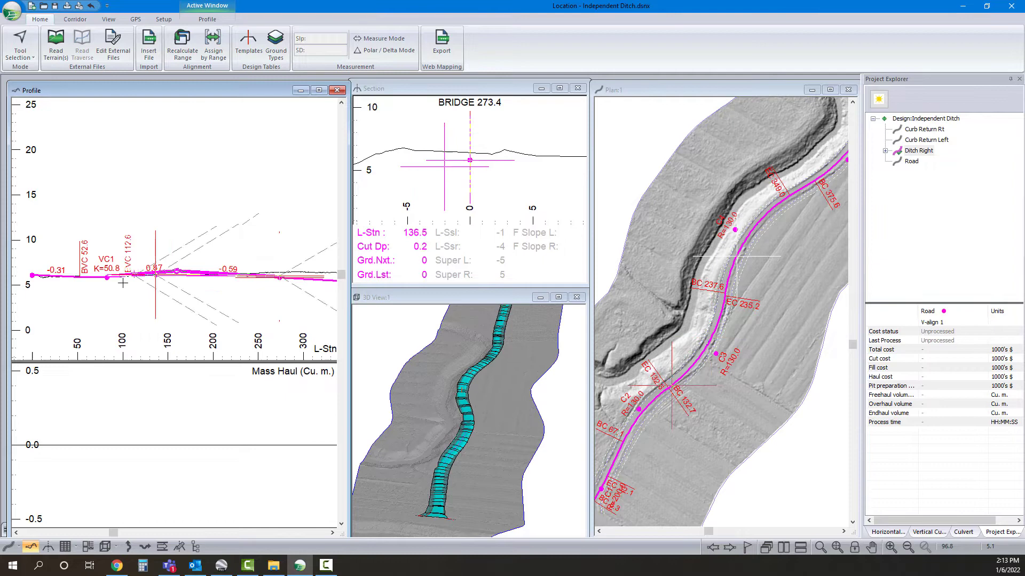
key(Delete)
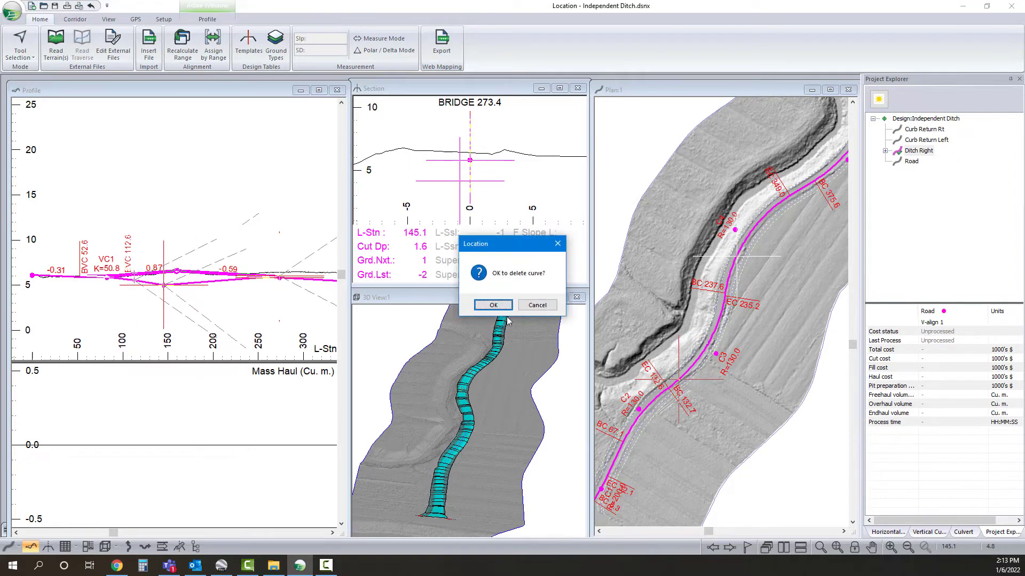
click(494, 307)
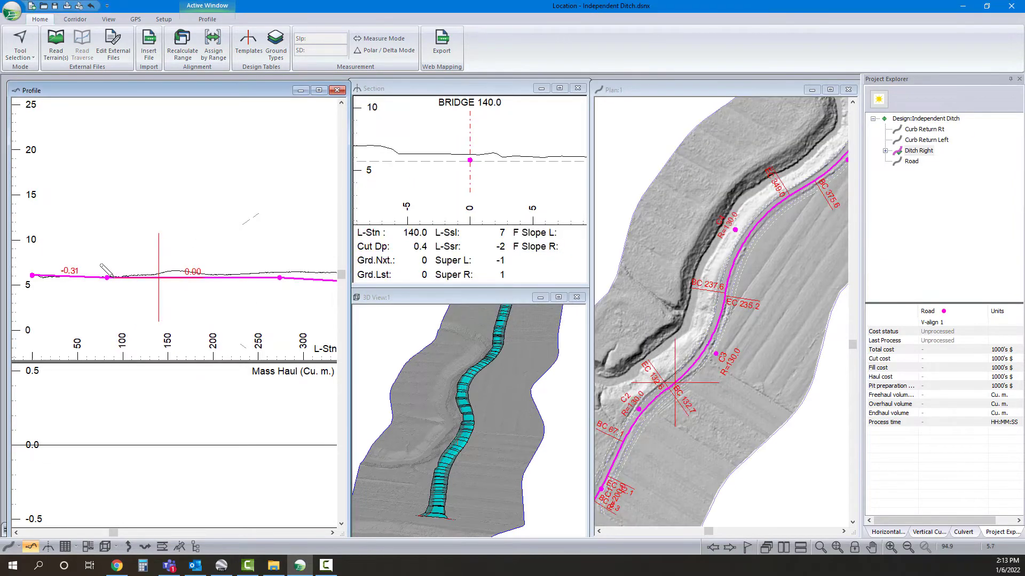
drag(108, 278, 104, 284)
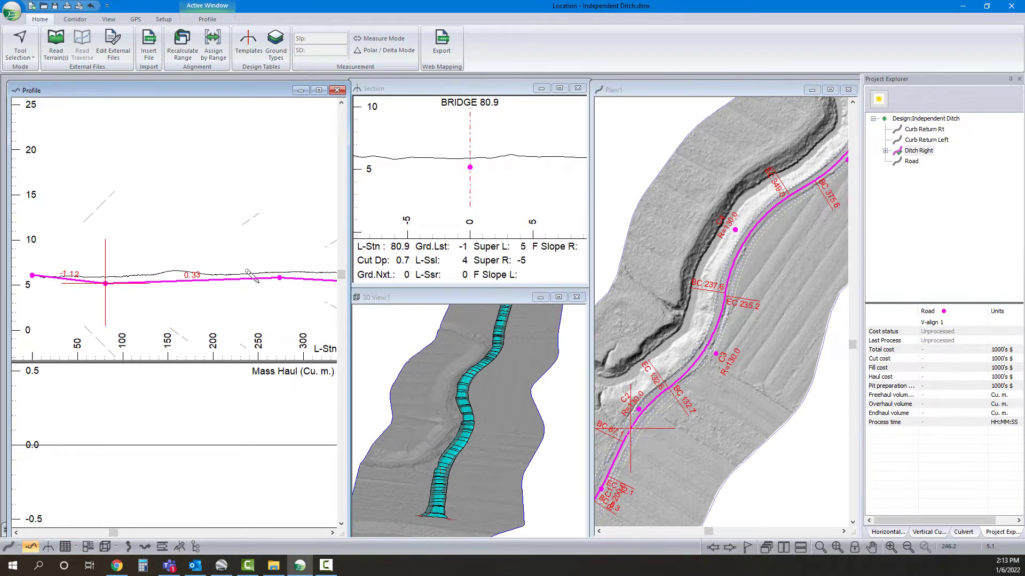
Step: Move the vertical IP at station 273.4 back to station 260.9 and set it at about 0.4 m cut depth
scroll(191, 270, down, 1)
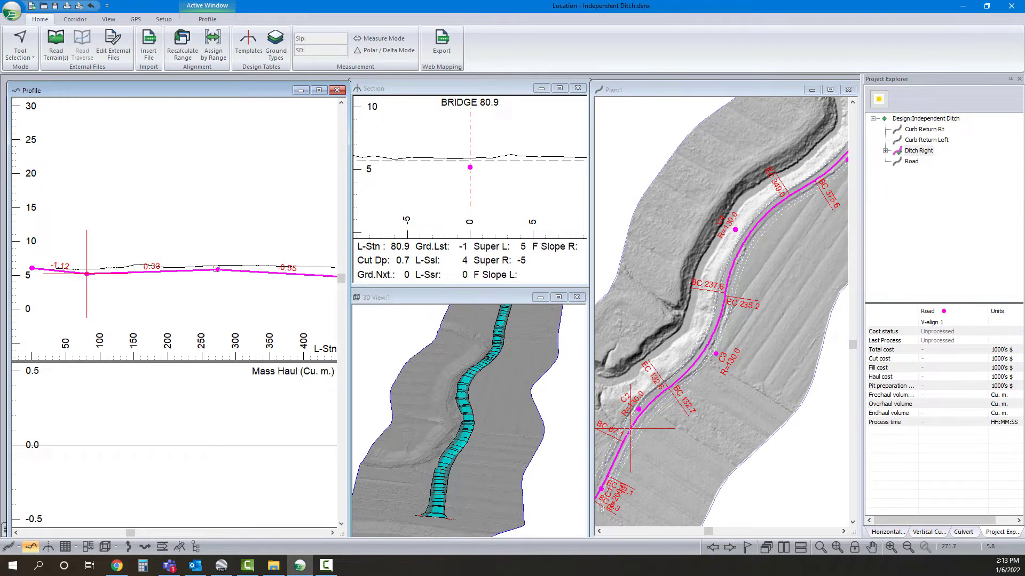
scroll(214, 273, down, 2)
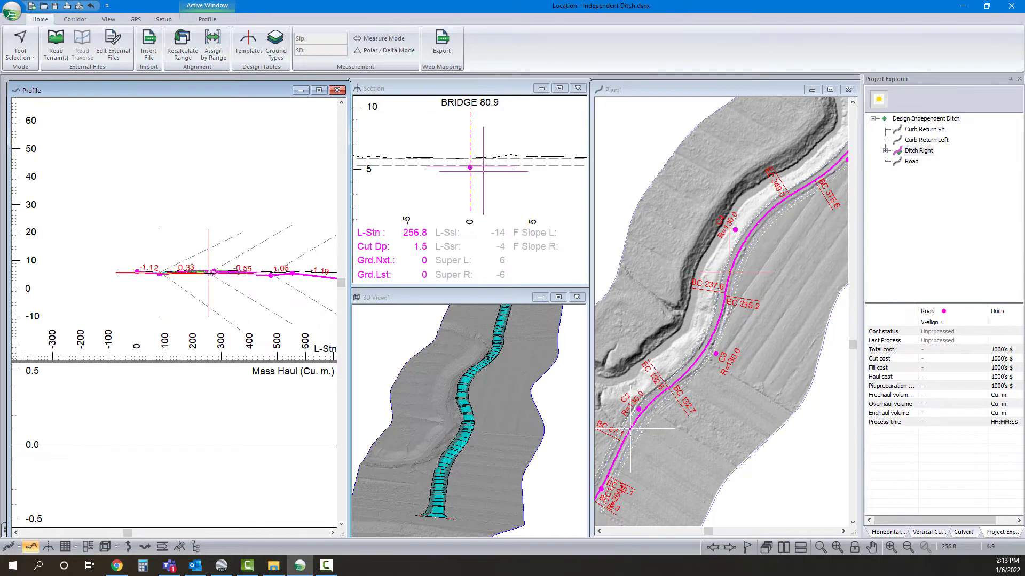
scroll(211, 272, up, 1)
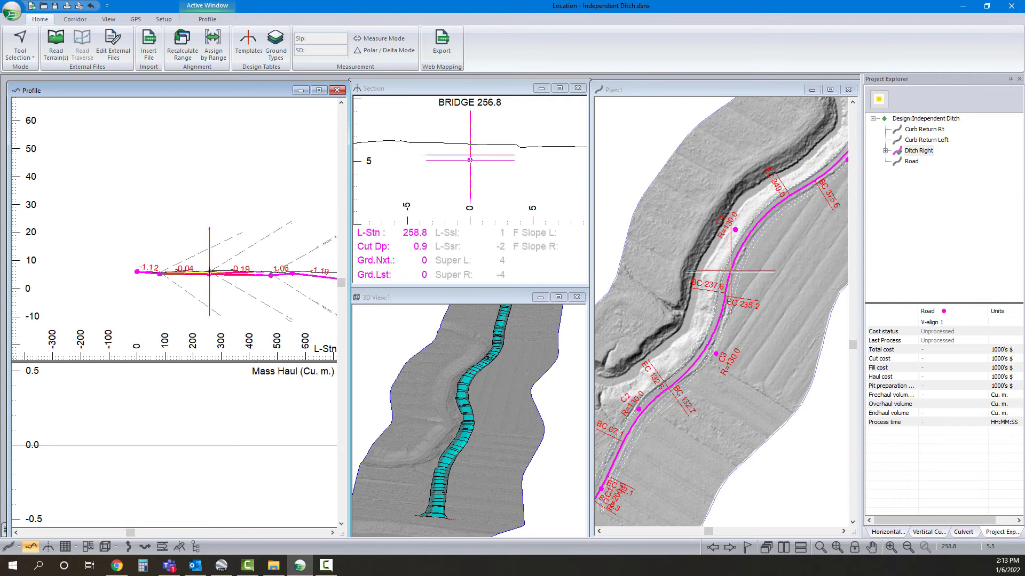
scroll(209, 273, up, 1)
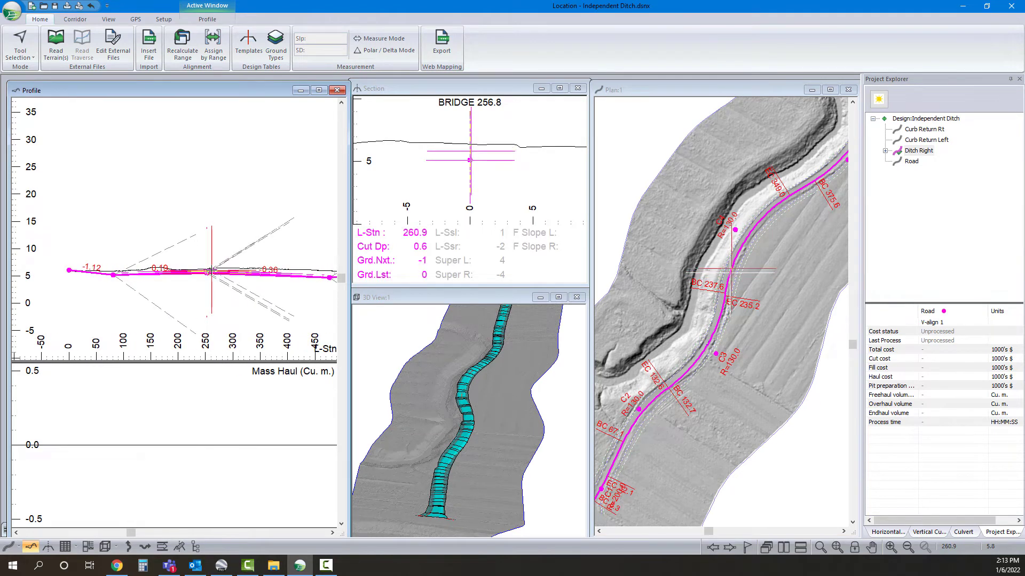
click(212, 272)
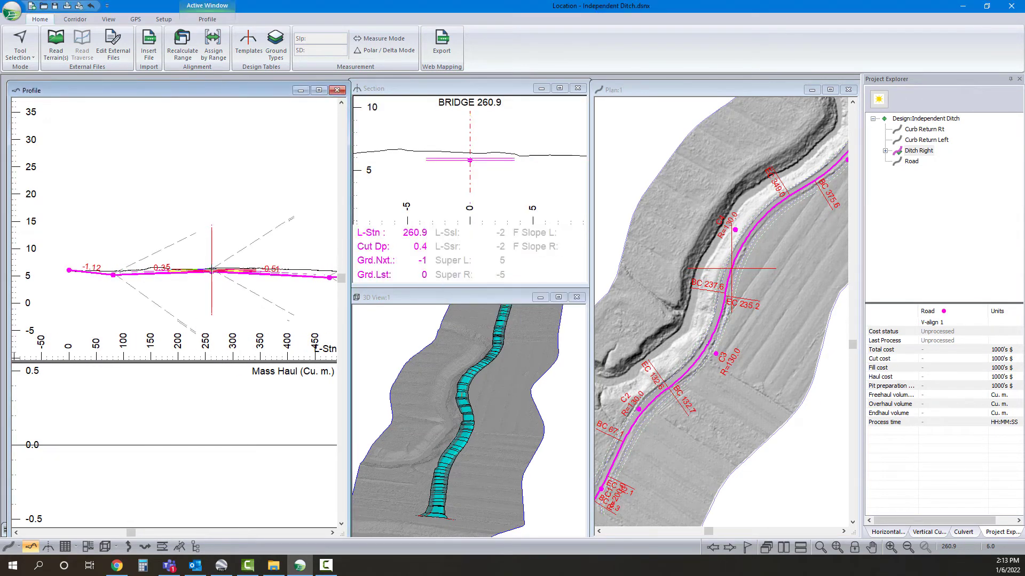
click(211, 270)
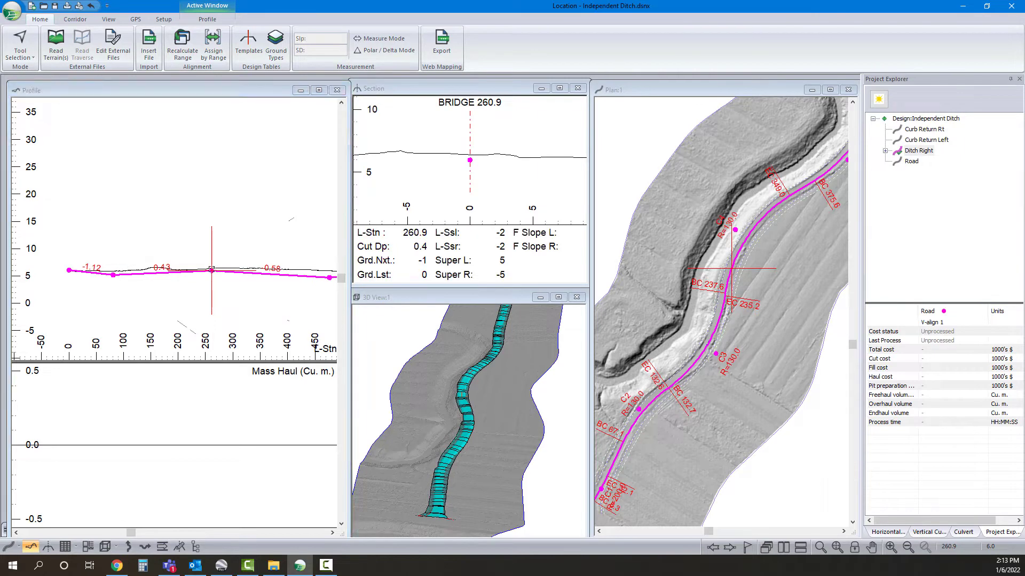
Step: Shift the first sag IP to station 71.4 with a cut depth of about 0.9 m, and finish editing the ditch profile
middle_drag(248, 269, 223, 270)
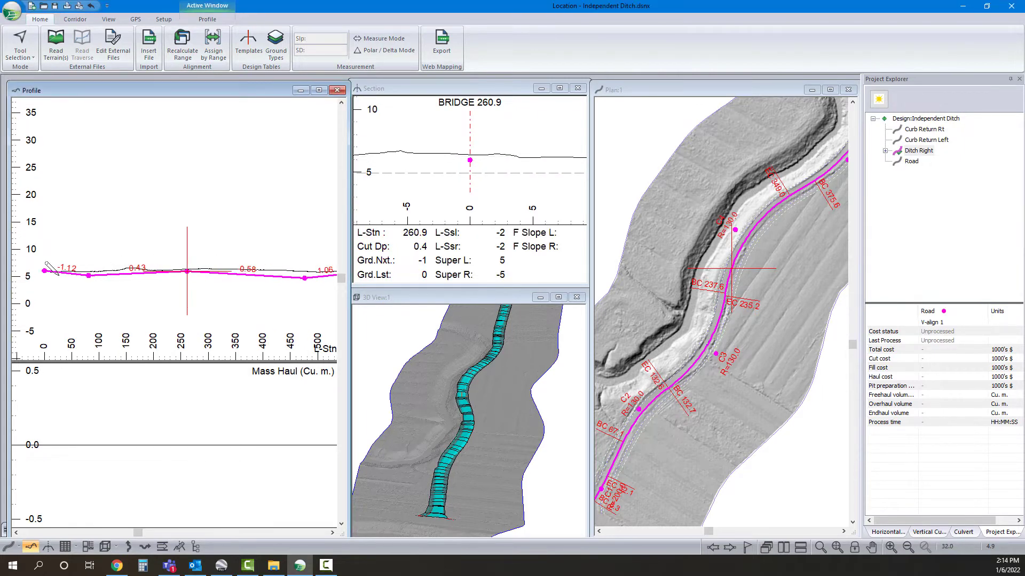
scroll(86, 273, up, 3)
click(83, 273)
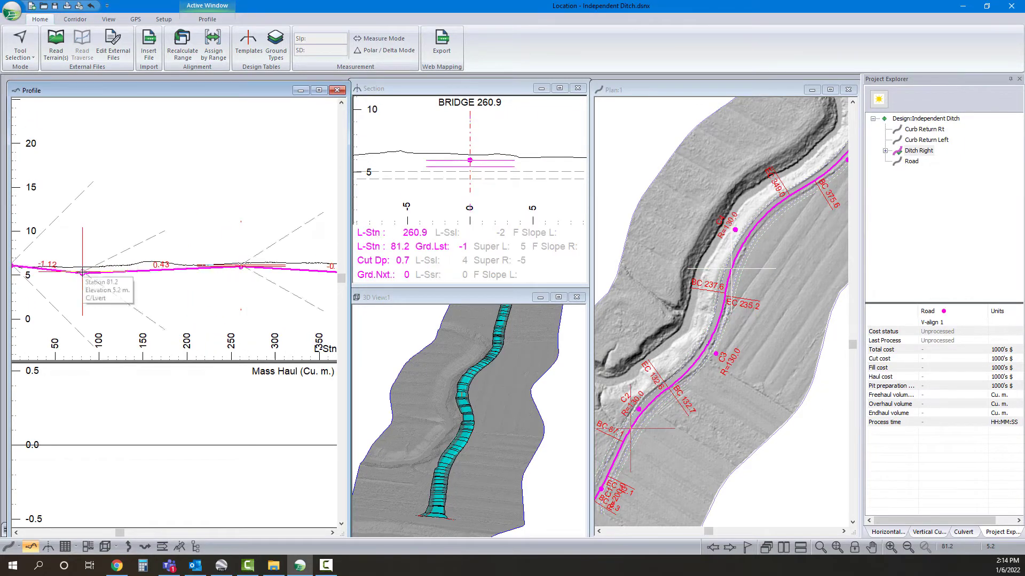
click(83, 273)
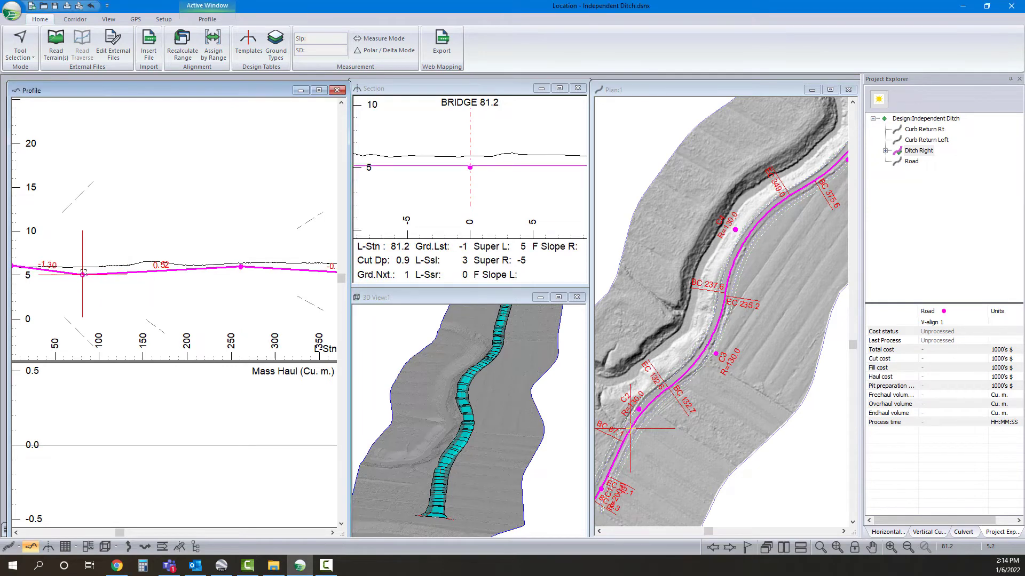
click(83, 272)
click(74, 274)
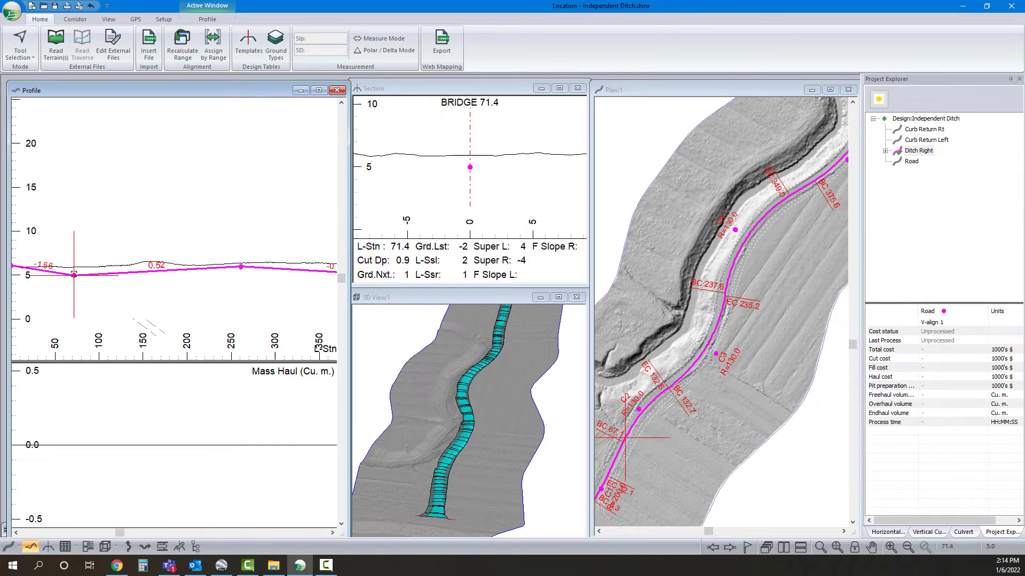
scroll(138, 261, down, 2)
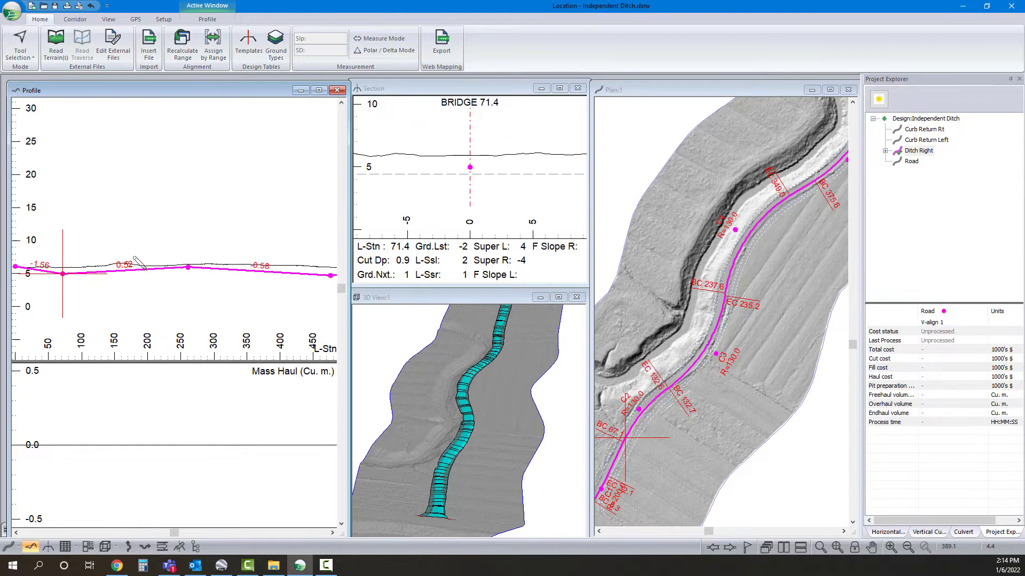
scroll(138, 261, down, 3)
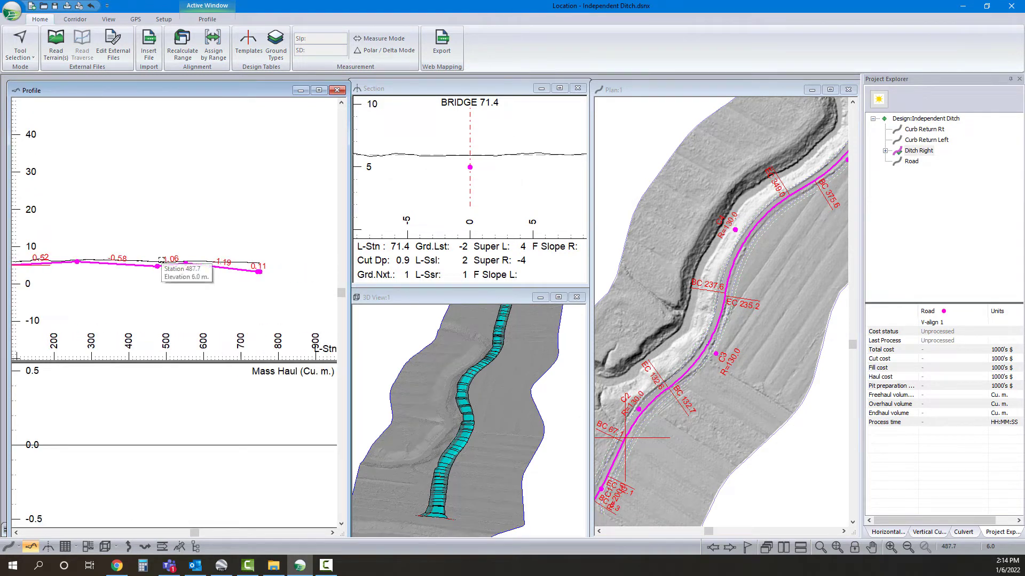
right_click(120, 243)
click(146, 251)
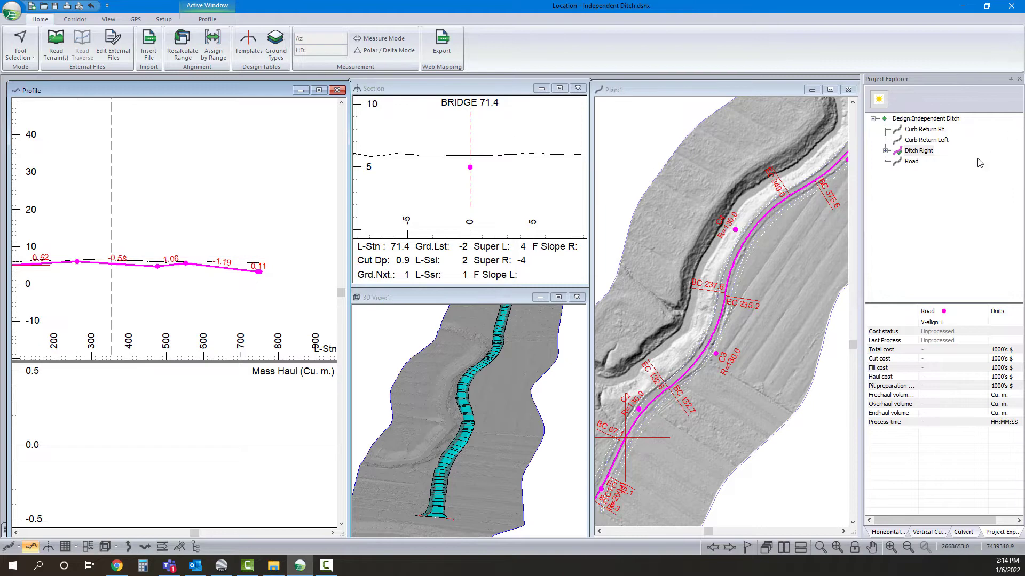
Step: Add a new horizontal alignment to the design as a duplicate of Ditch Right, displayed in the background
mouse_move(909, 154)
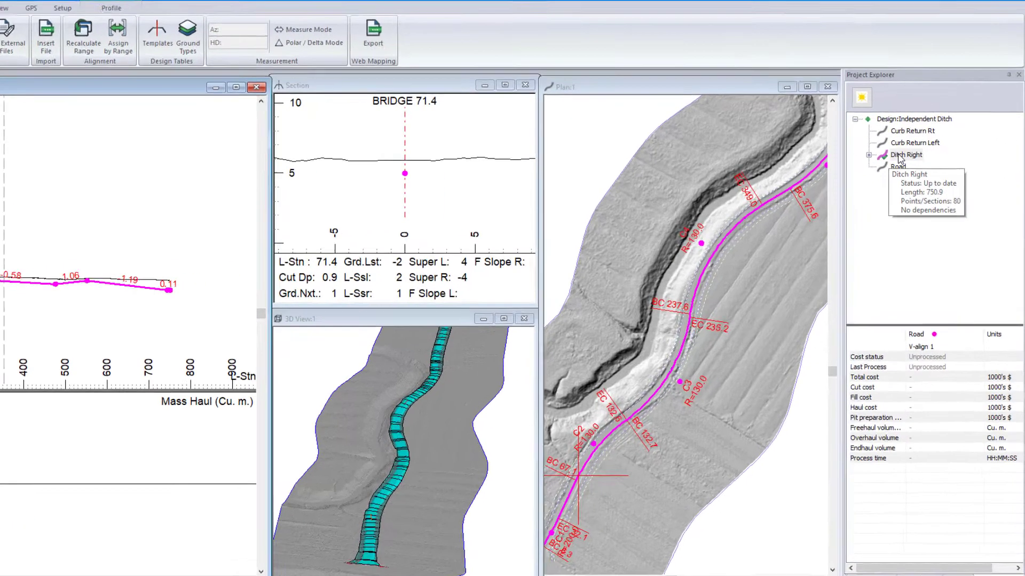
right_click(908, 152)
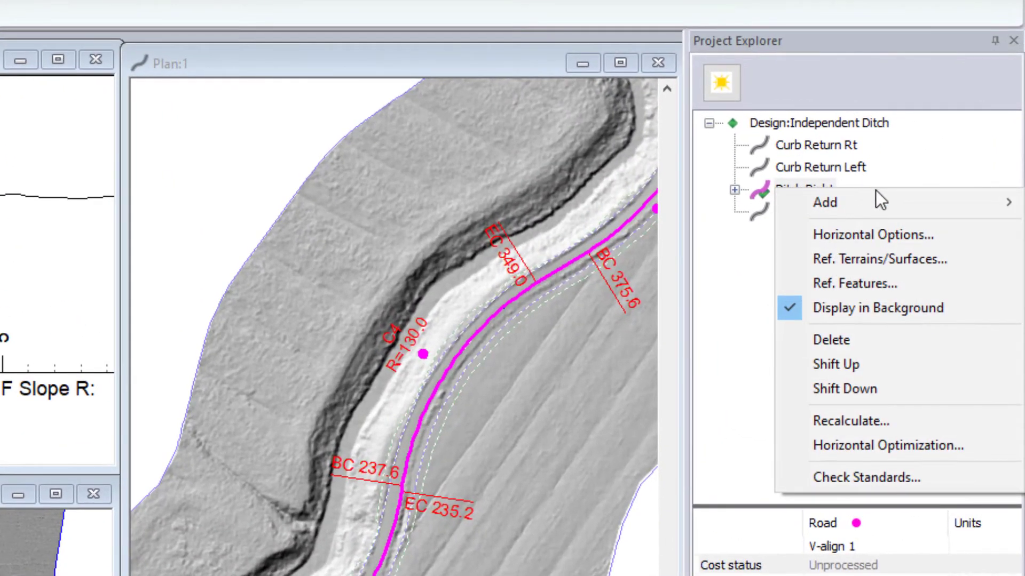
mouse_move(873, 197)
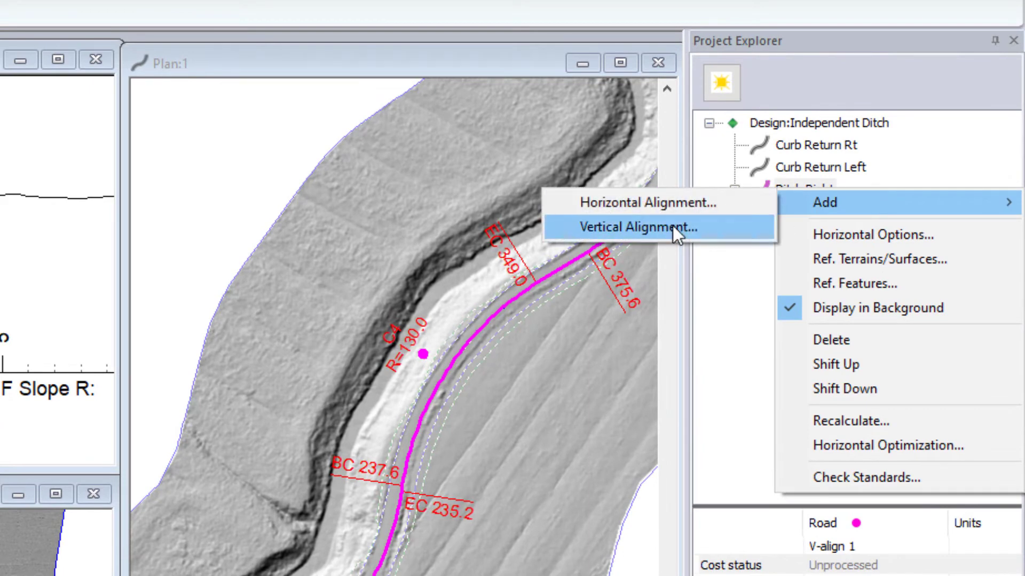
click(673, 208)
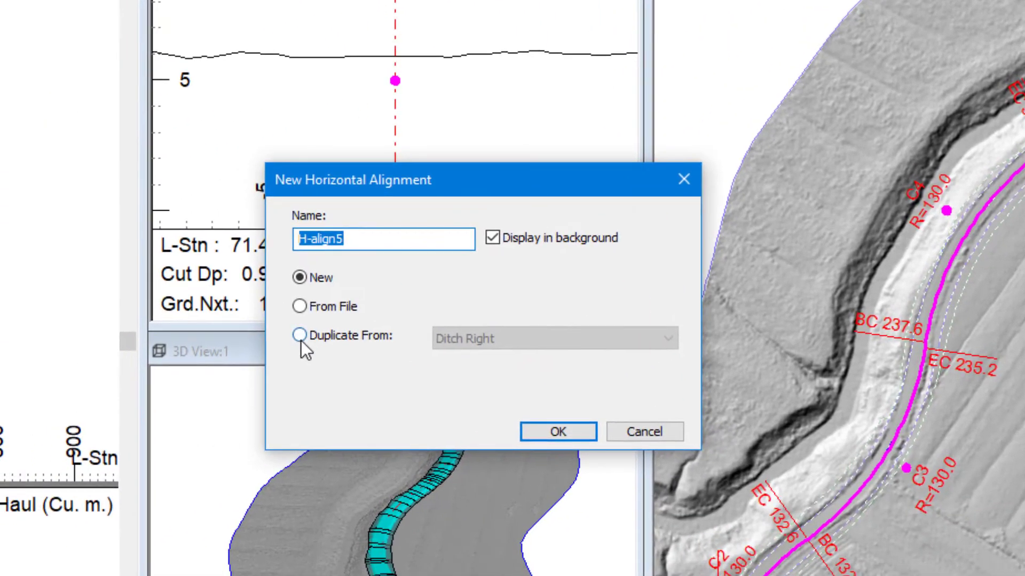
click(300, 335)
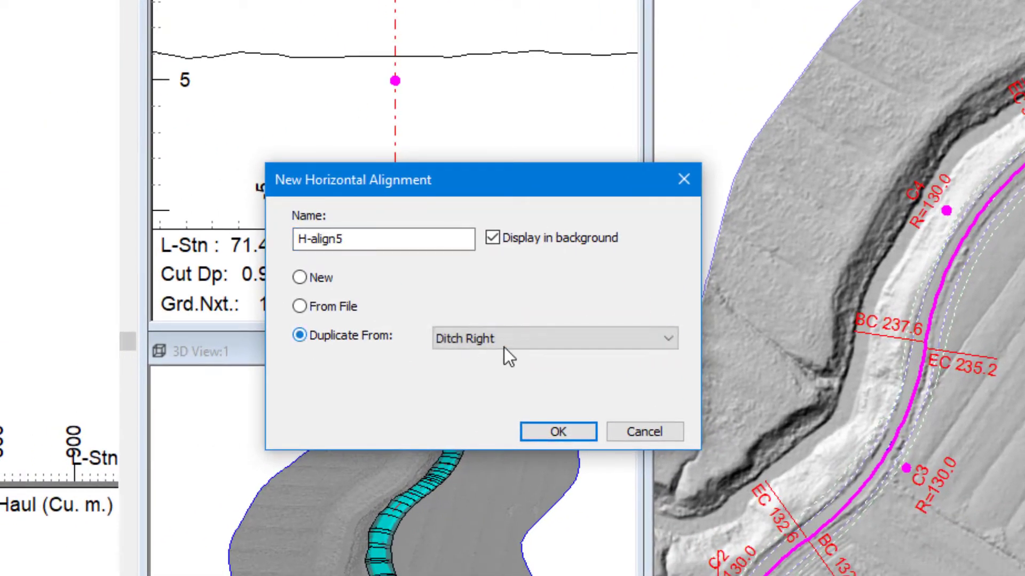
click(571, 433)
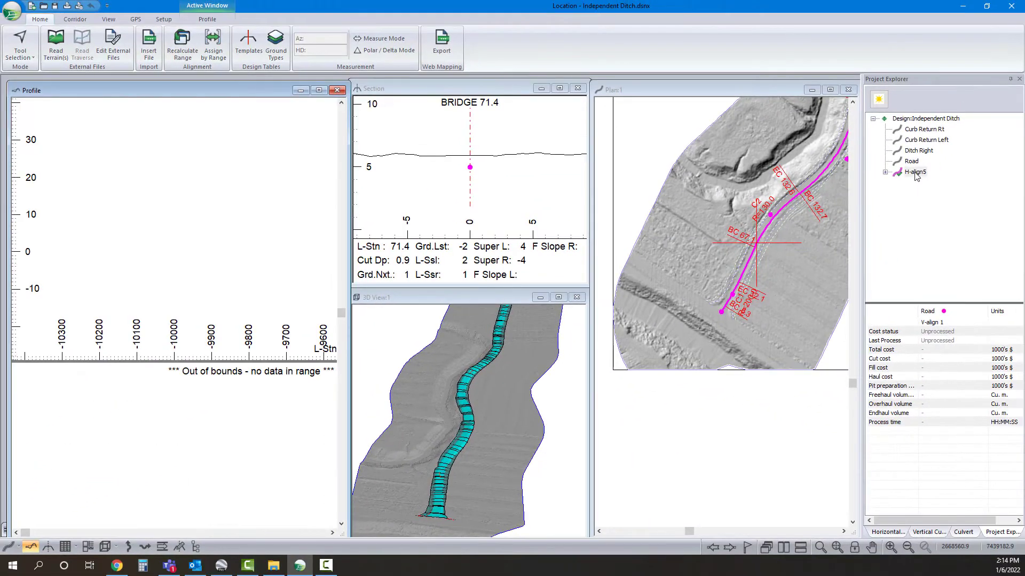
Step: Rename the duplicated horizontal alignment as Ditch Left in its horizontal options
right_click(915, 173)
click(934, 192)
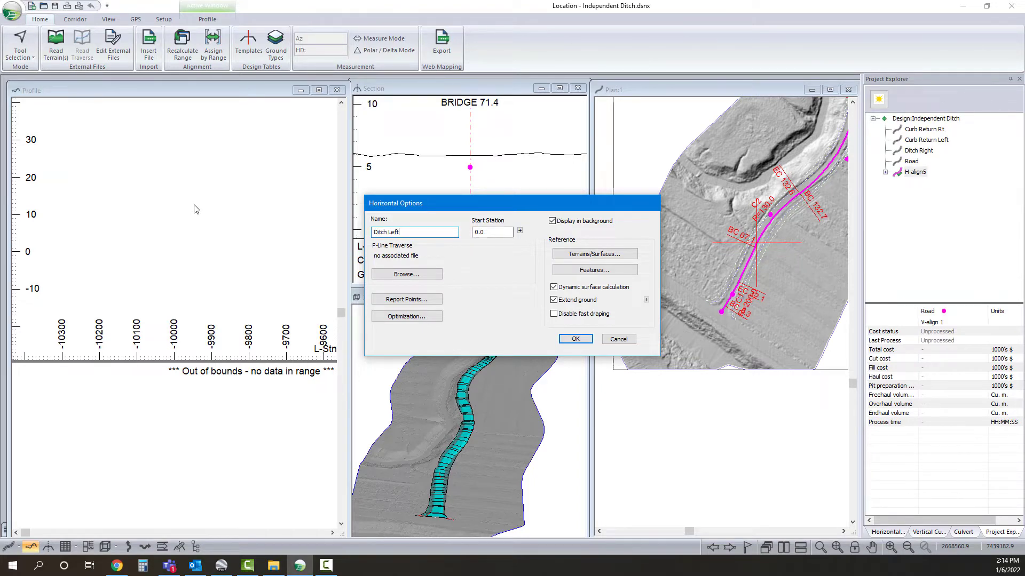
click(575, 339)
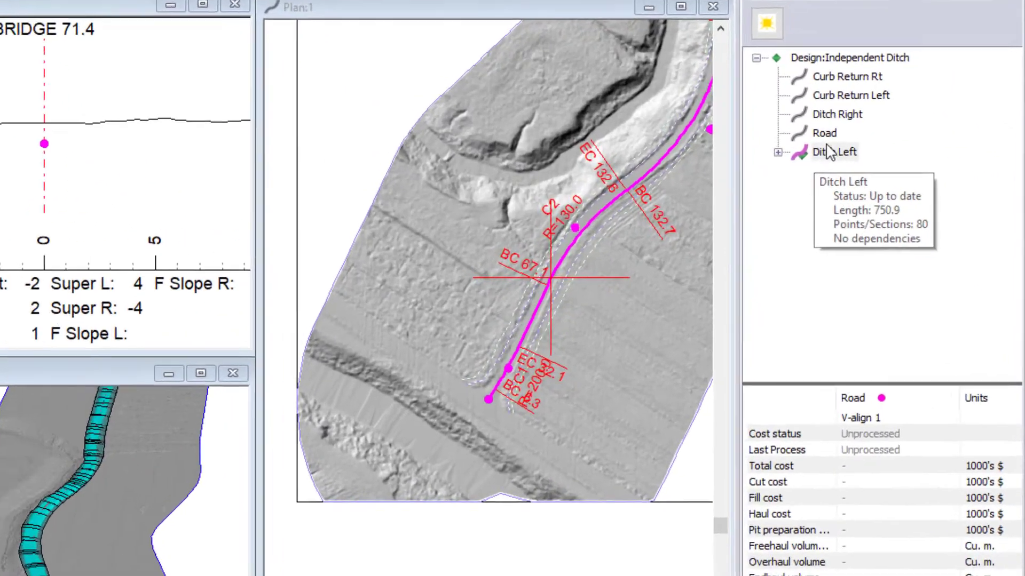
Step: Shift the Ditch Left alignment up so it sits above Road in the design order
mouse_move(912, 165)
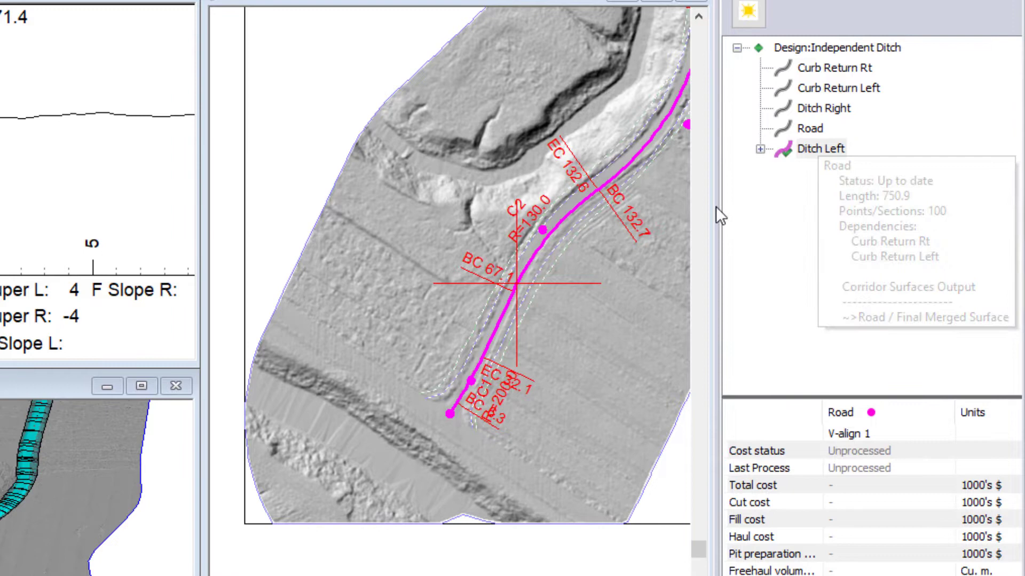
middle_drag(599, 277, 510, 359)
mouse_move(824, 113)
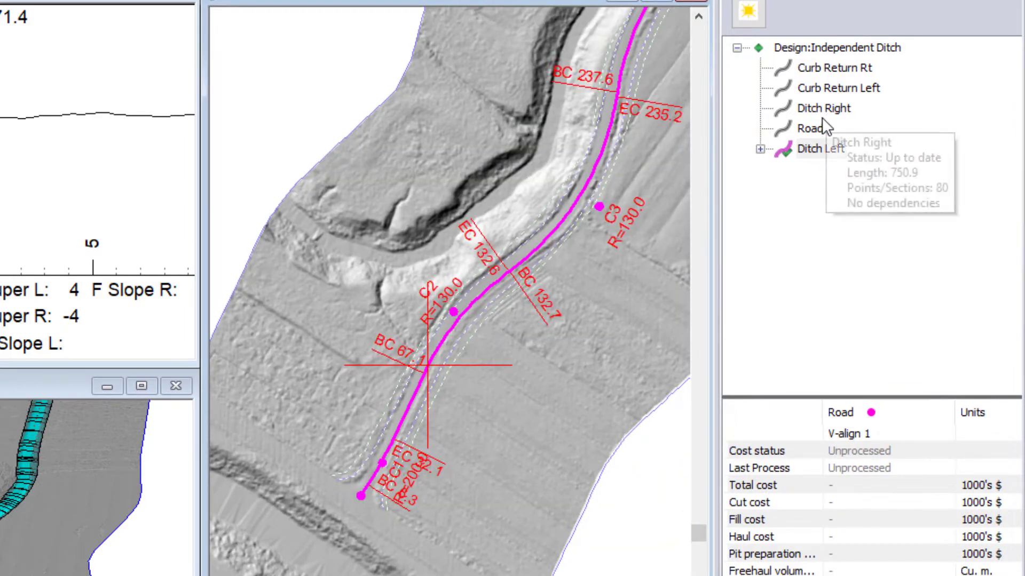
mouse_move(821, 131)
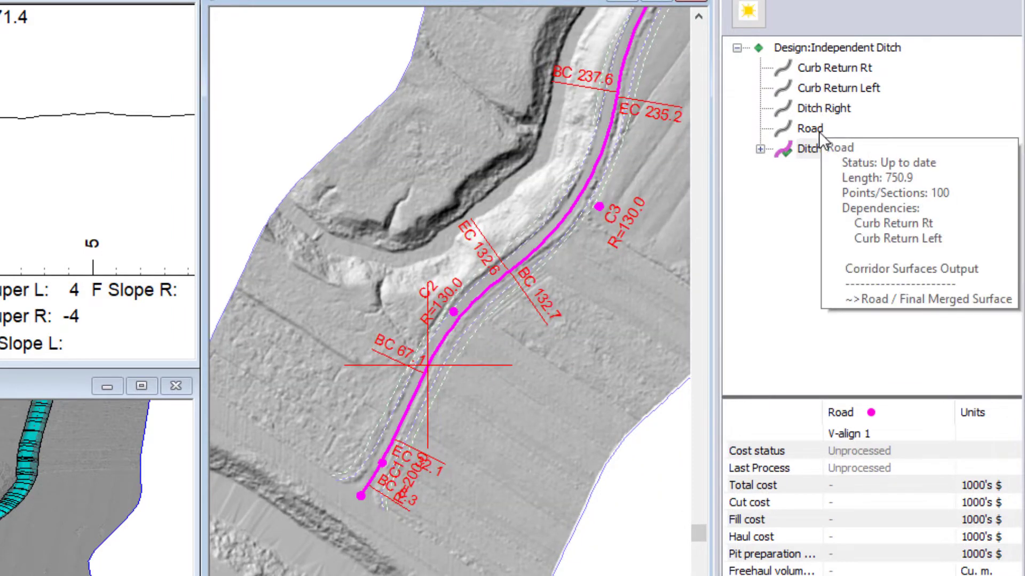
right_click(811, 150)
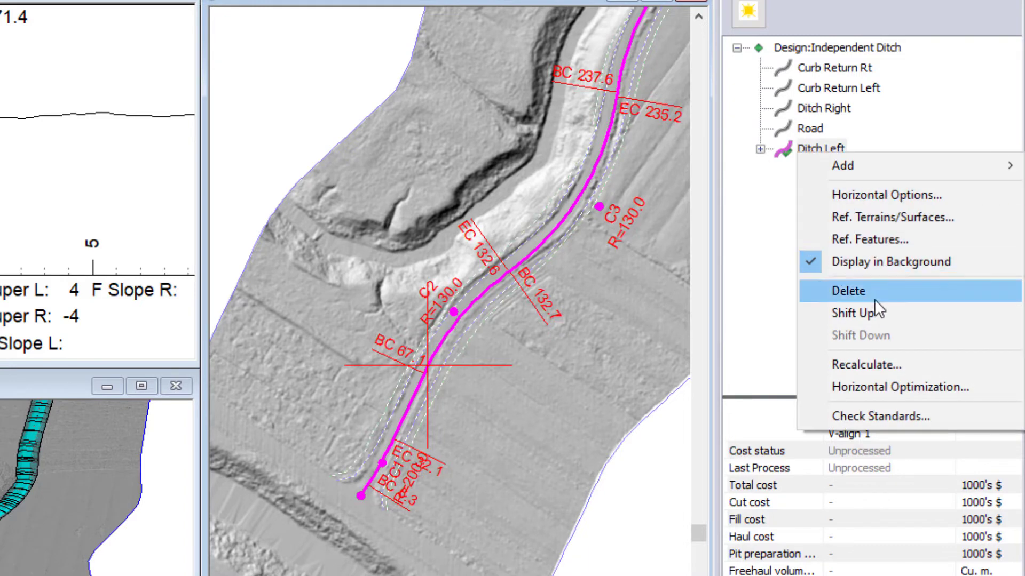
click(869, 312)
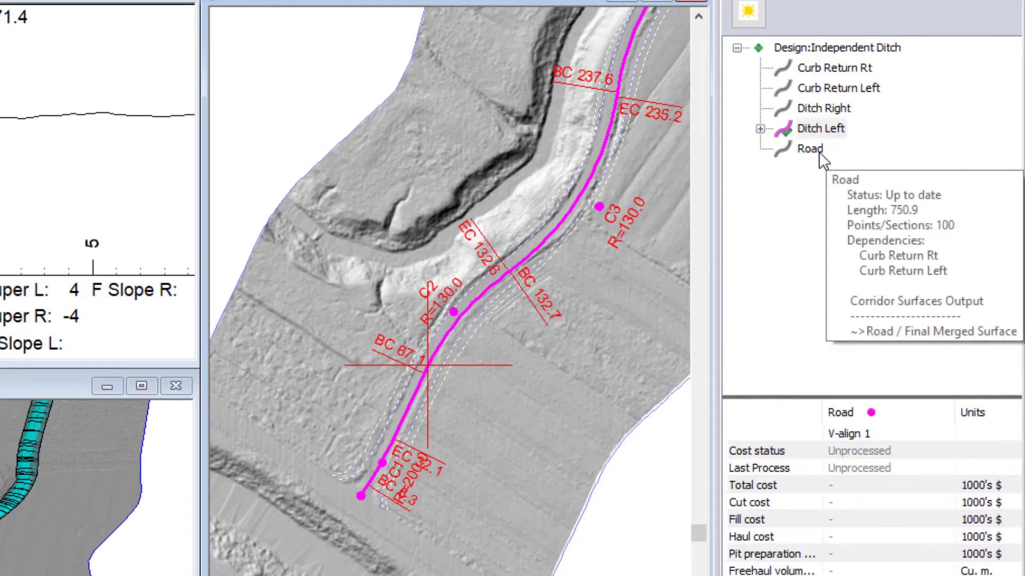
Step: Make Ditch Left the active alignment and fit its full length in the plan and profile views
drag(457, 432, 417, 563)
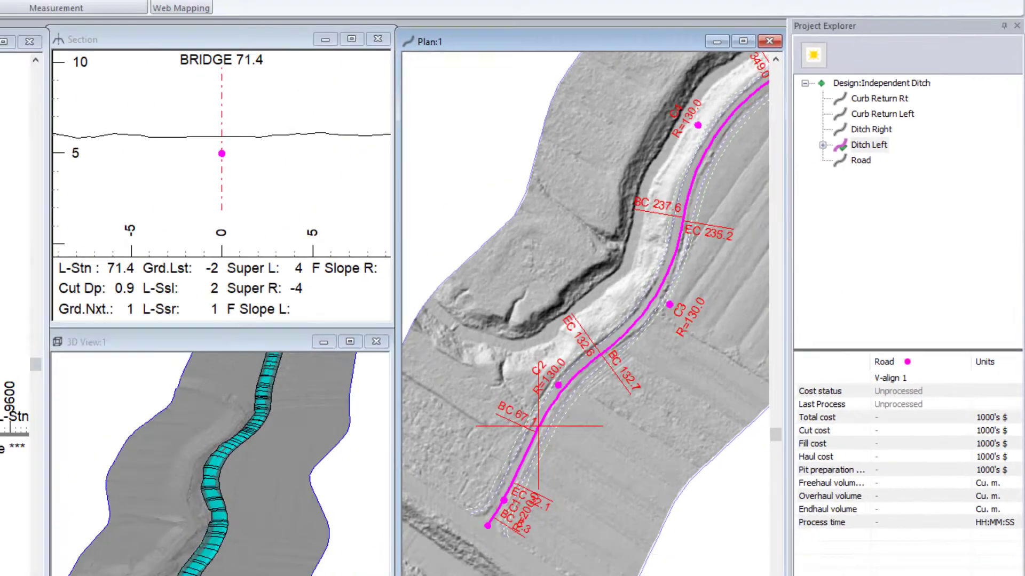
click(836, 547)
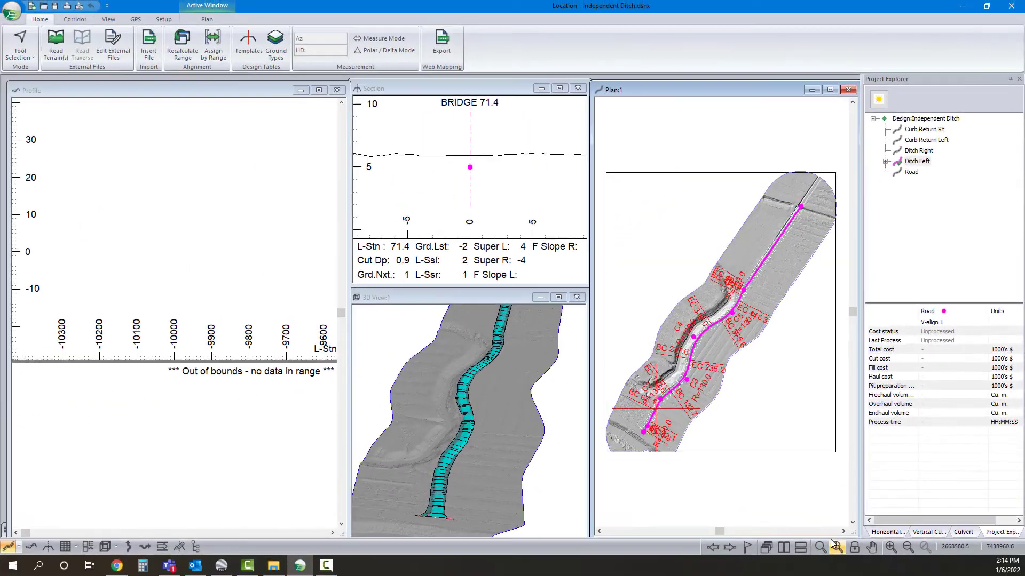
click(921, 161)
click(265, 90)
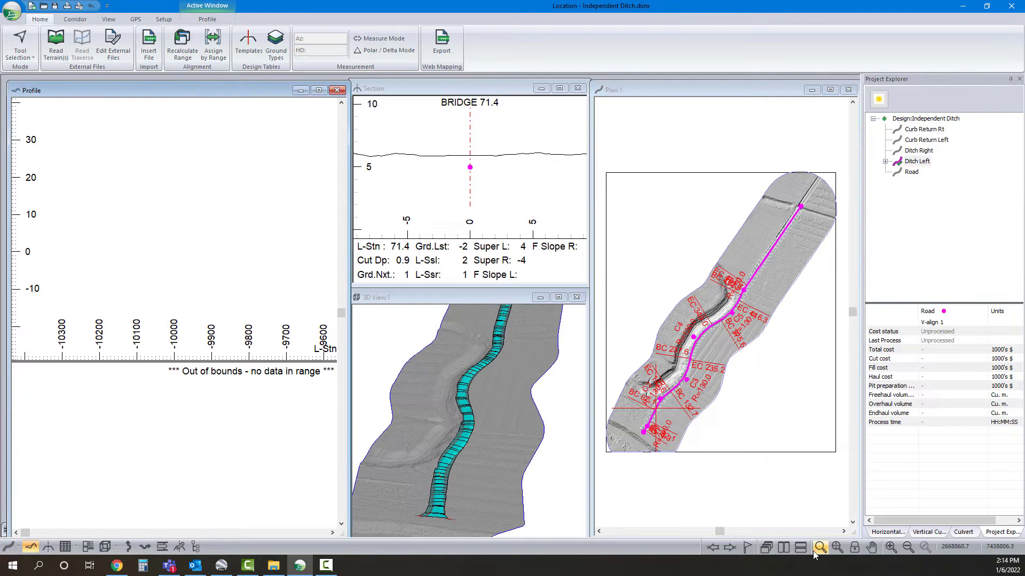
click(836, 549)
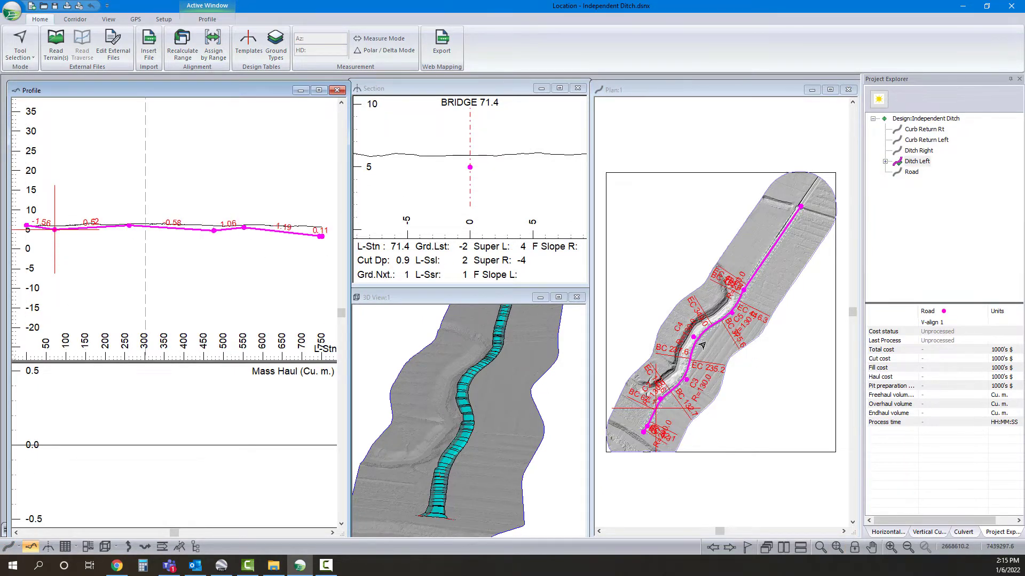
scroll(716, 317, up, 1)
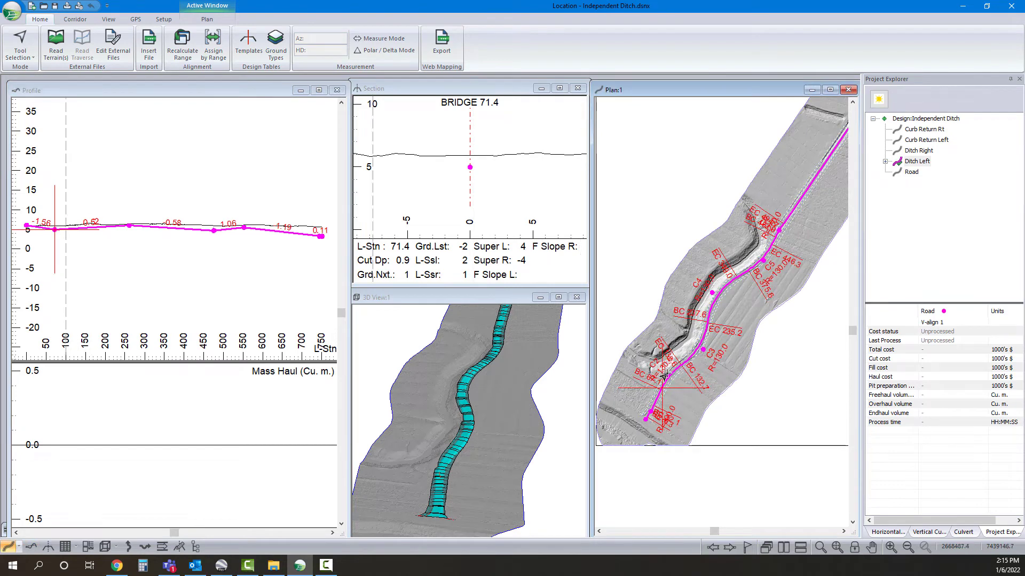
scroll(694, 355, up, 1)
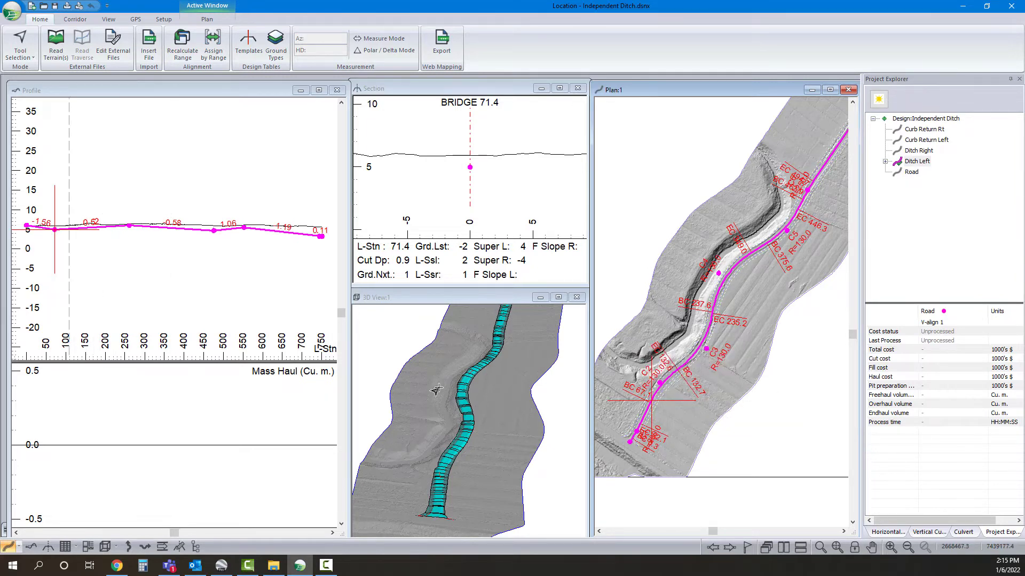
Step: Enable coordinate adjustment for the Ditch Left alignment and shift it vertically with a Z offset
click(82, 23)
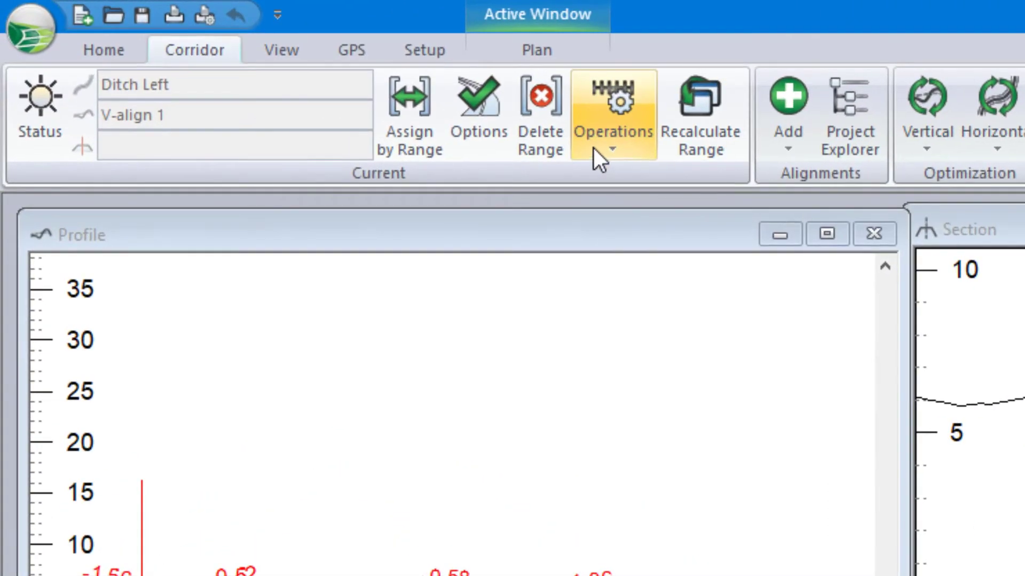
click(230, 57)
click(655, 209)
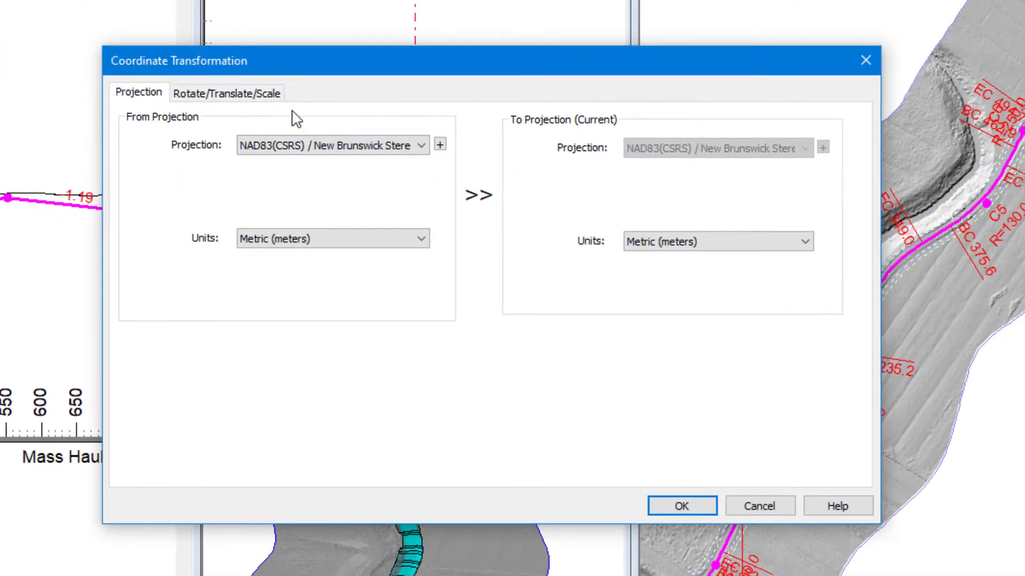
click(243, 95)
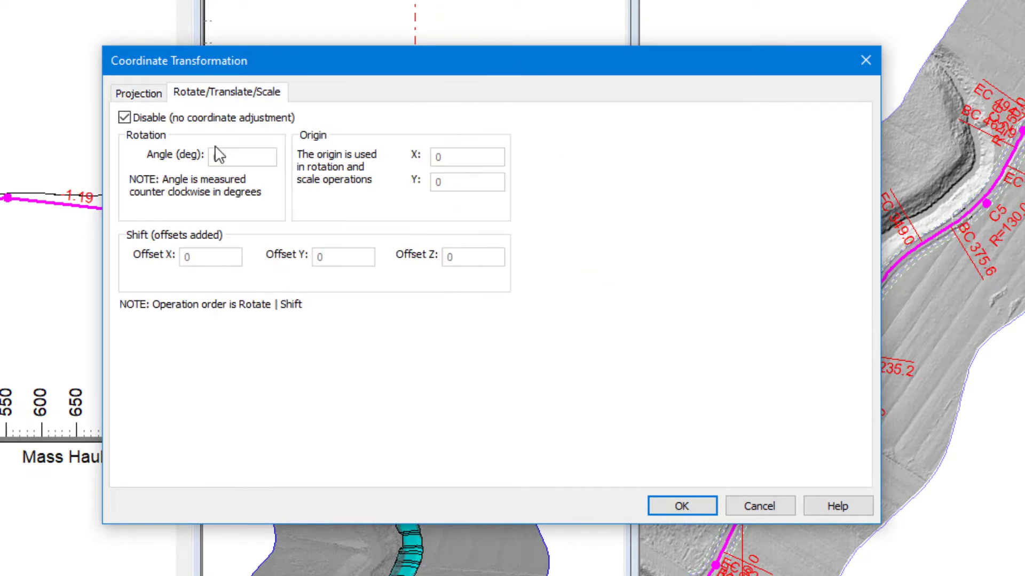
click(124, 118)
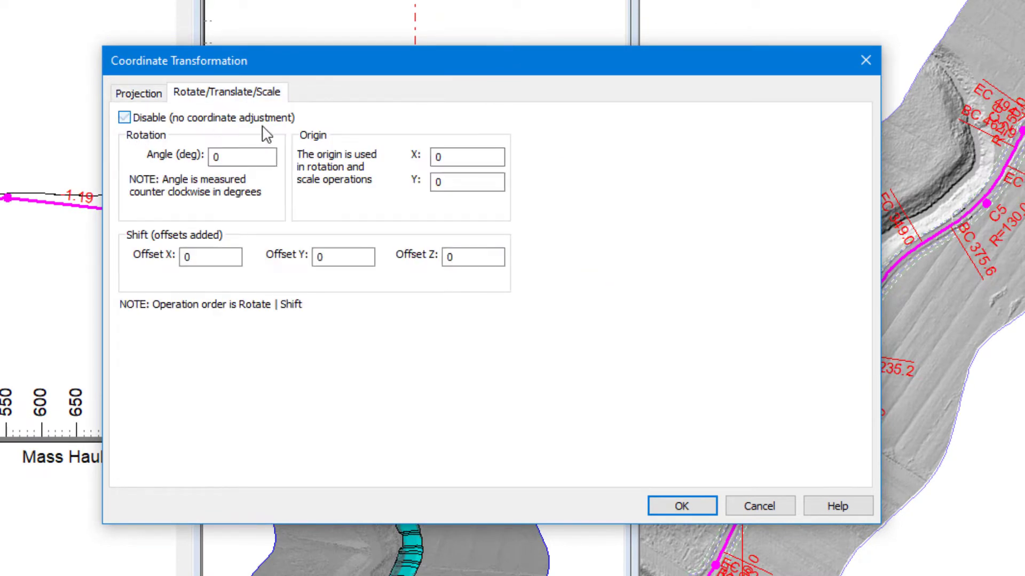
double_click(453, 257)
click(681, 506)
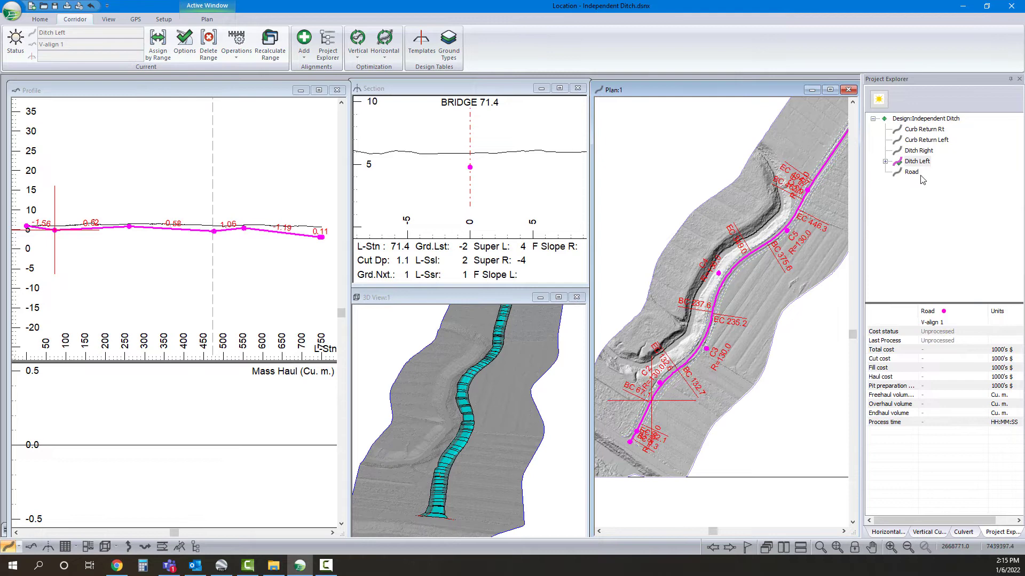
Step: Make Road the current alignment and bring its profile into closer view
click(920, 178)
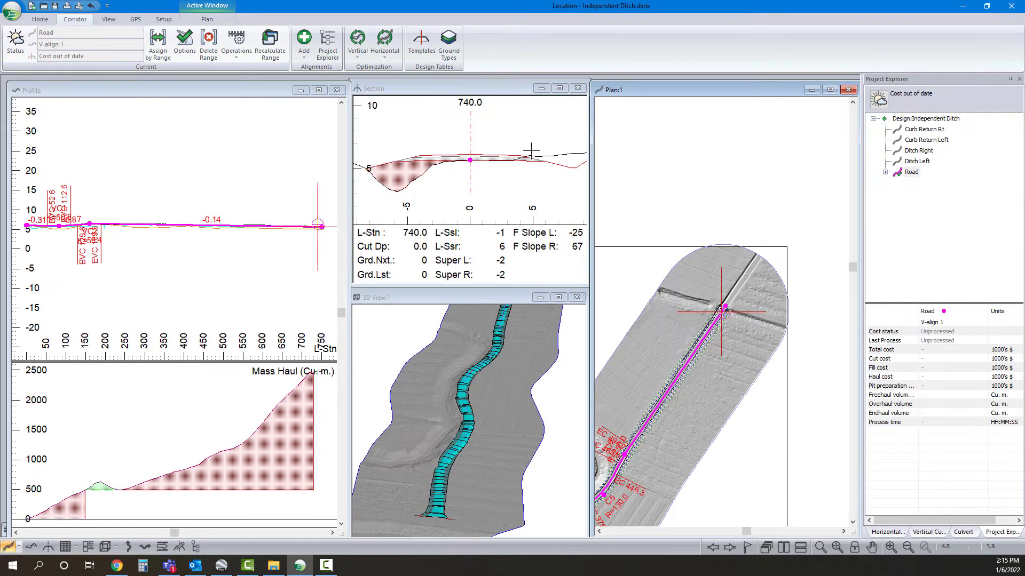
middle_drag(751, 356, 743, 315)
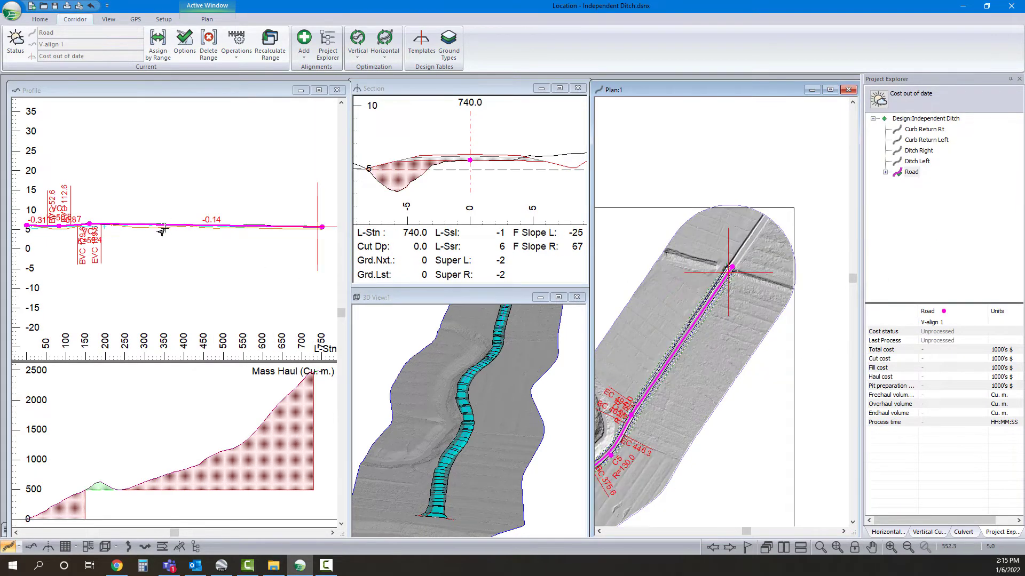
scroll(162, 231, up, 3)
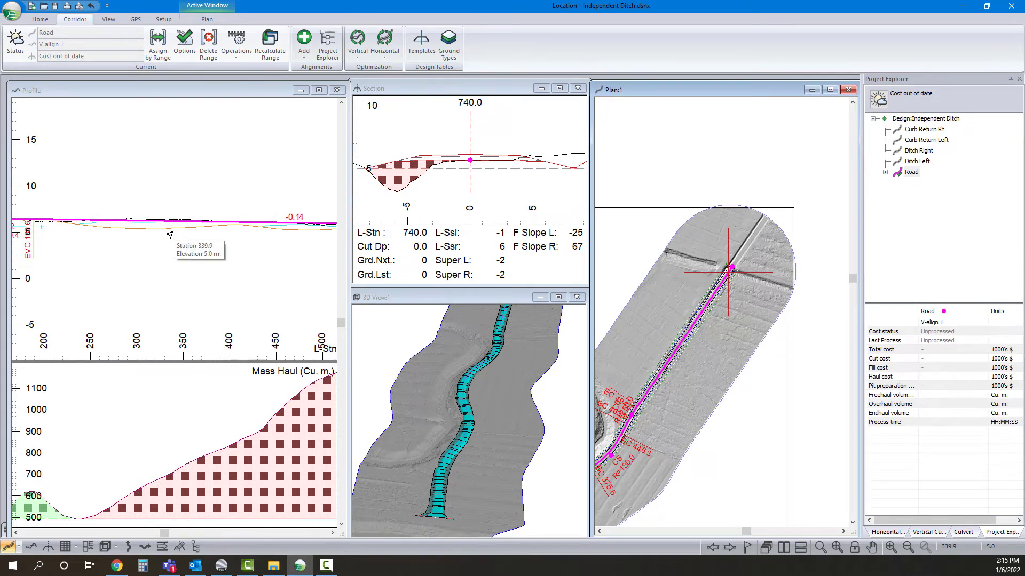
Step: Open the template table and inspect the ditch depth parameter of Ditch I Standard-left in the RES - Resource Low Volume template
click(40, 19)
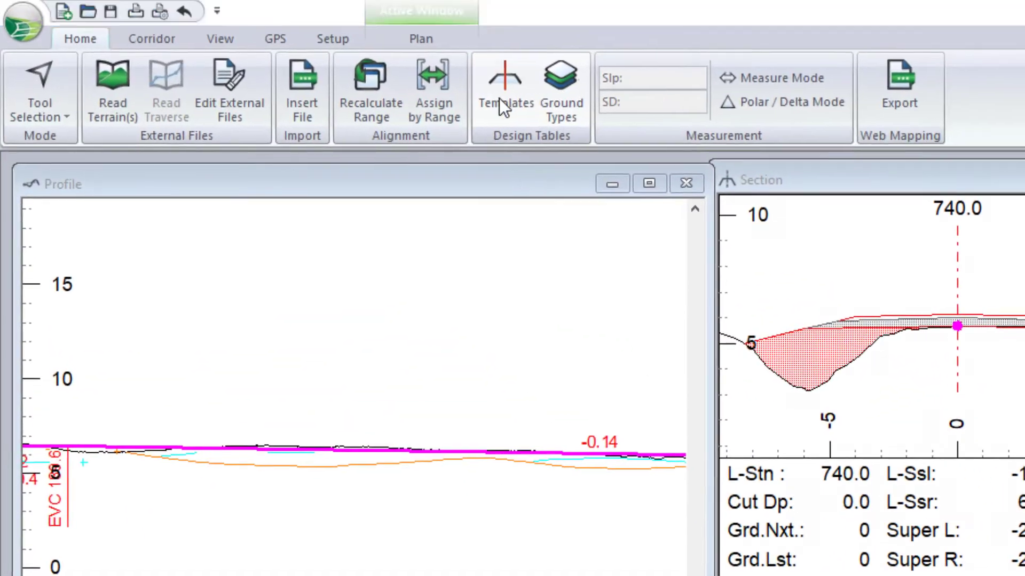
click(502, 101)
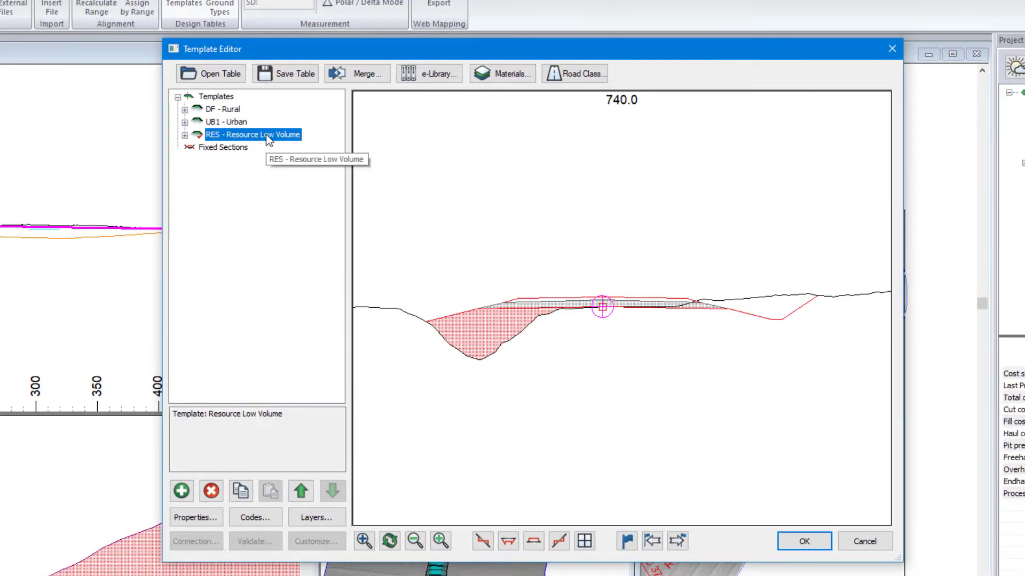
right_click(265, 135)
click(185, 137)
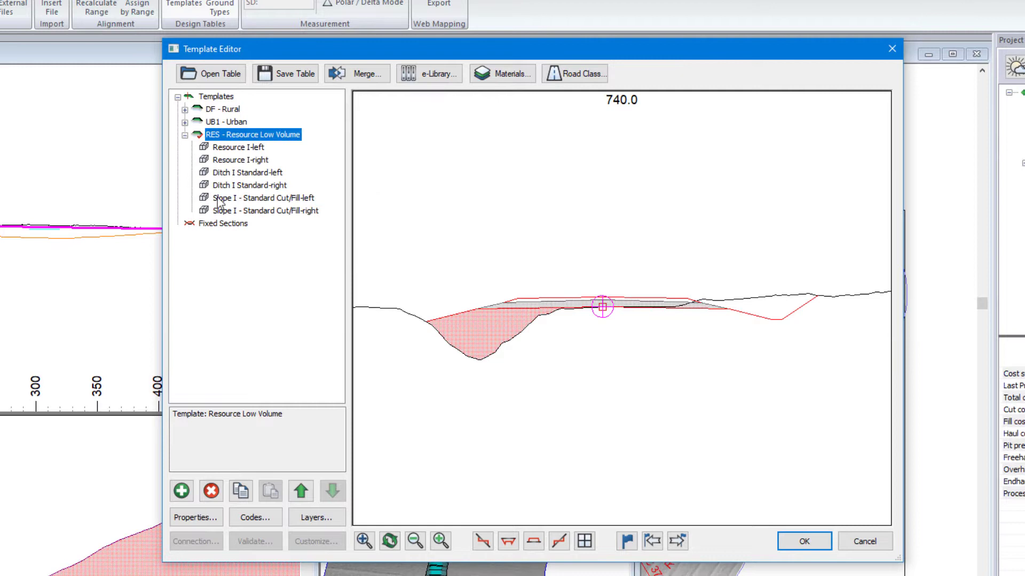
double_click(240, 173)
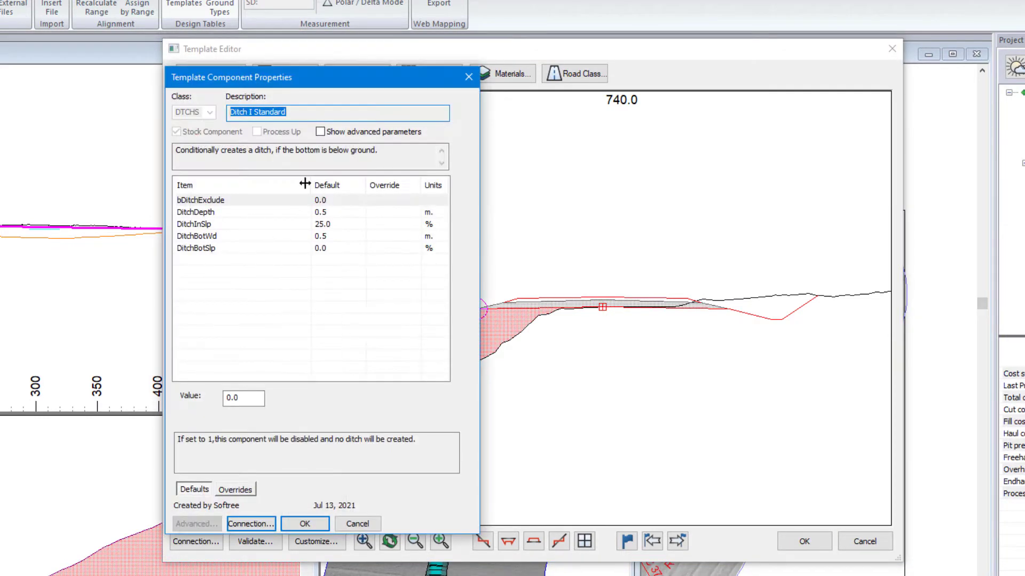
click(329, 215)
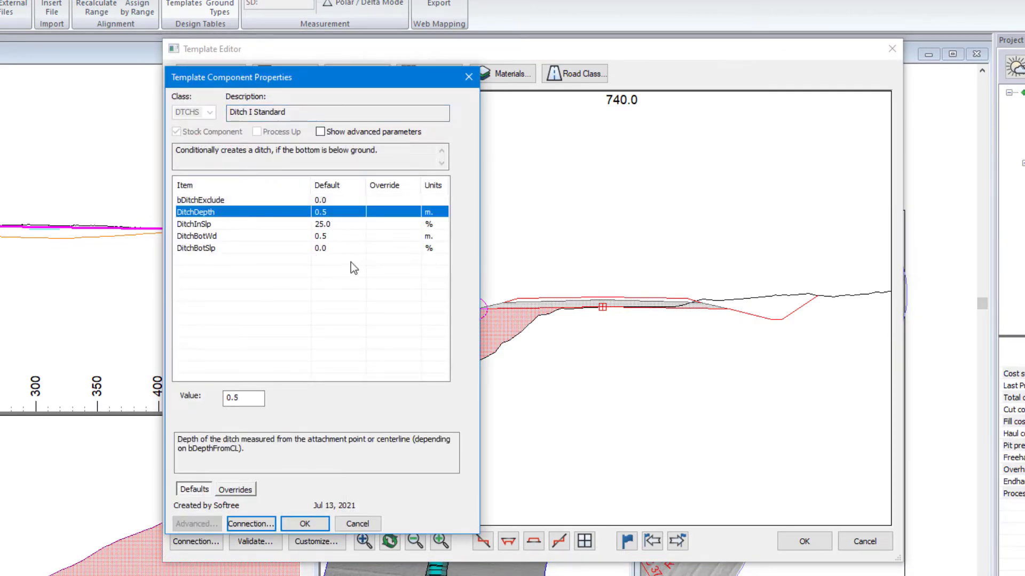
click(356, 523)
Step: Retrieve the Ditches and Subcuts component folder from the e-Library and expand it in the template list
click(428, 74)
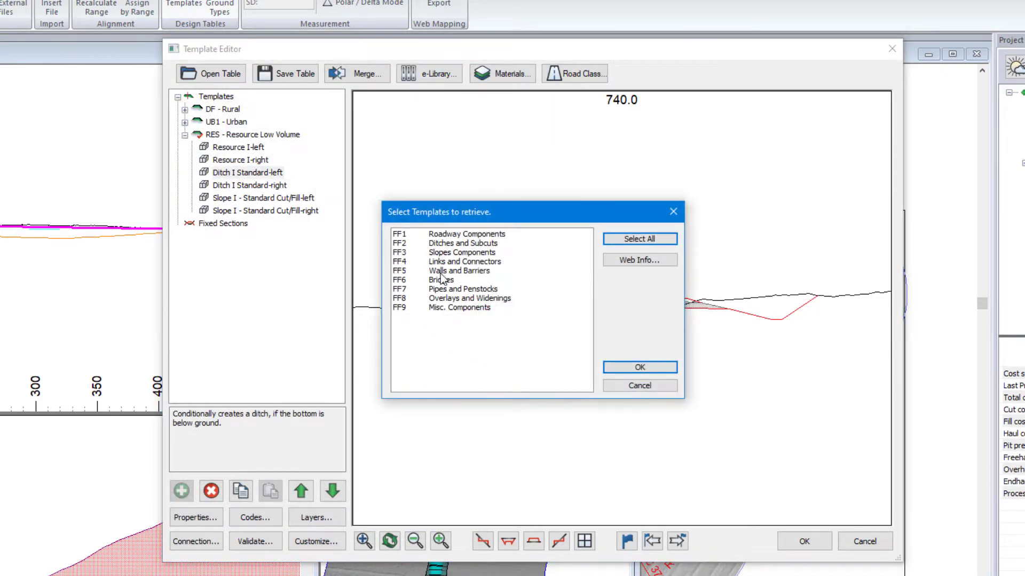
click(448, 244)
click(649, 368)
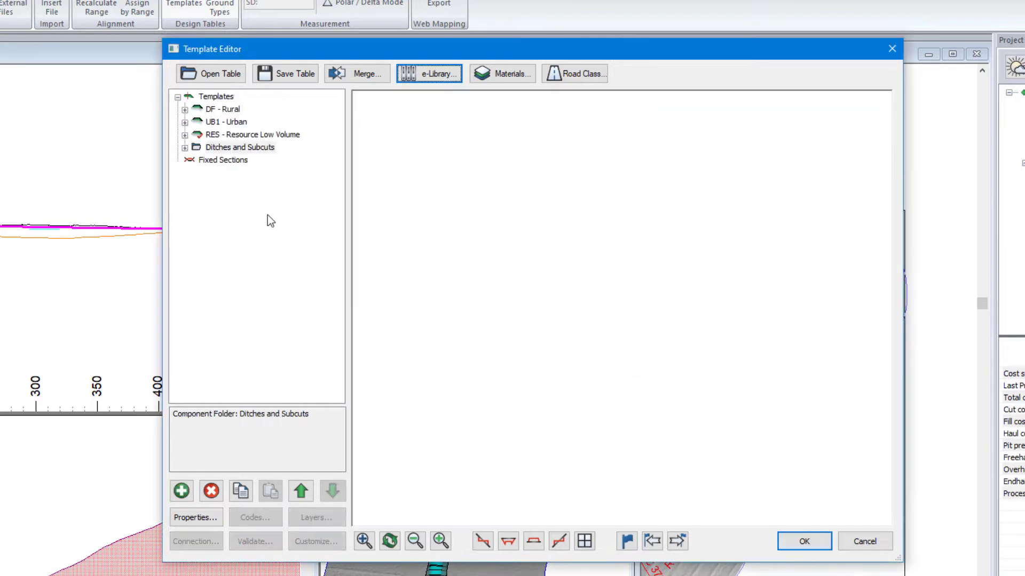
click(185, 149)
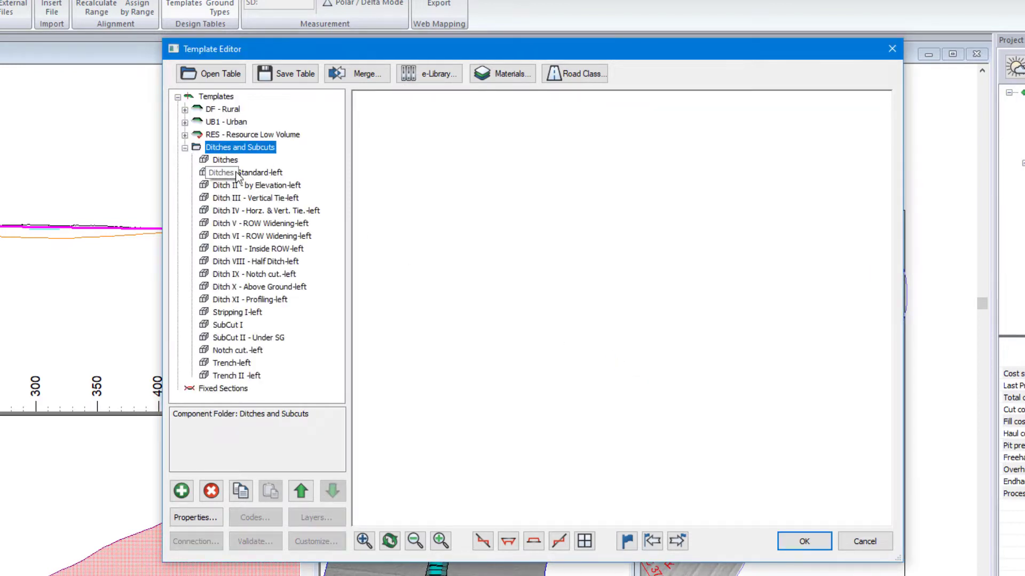
Step: Copy the Ditch III - Vertical Tie-left component into the RES - Resource Low Volume template, directly after Resource I-right
click(268, 200)
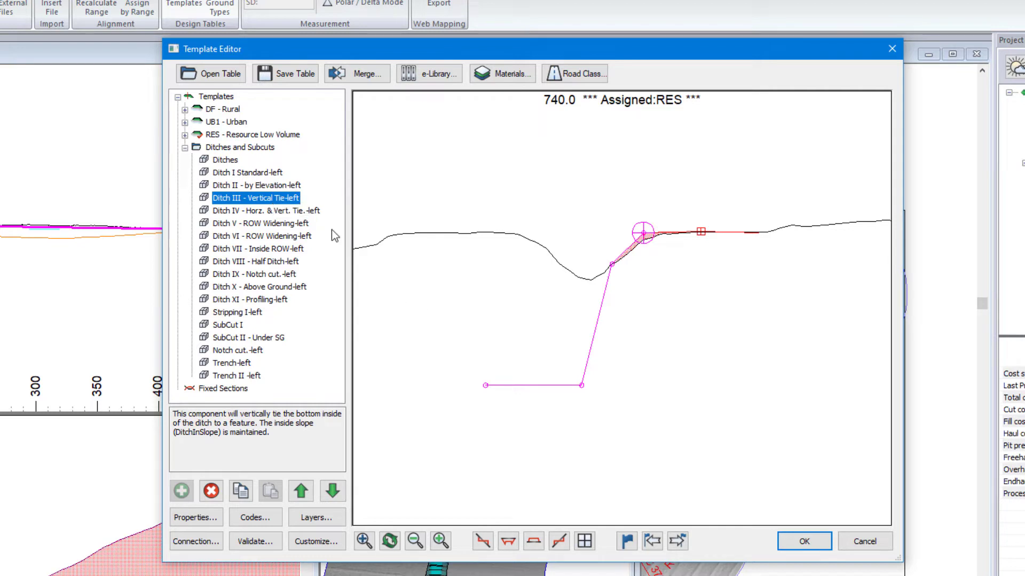
right_click(277, 201)
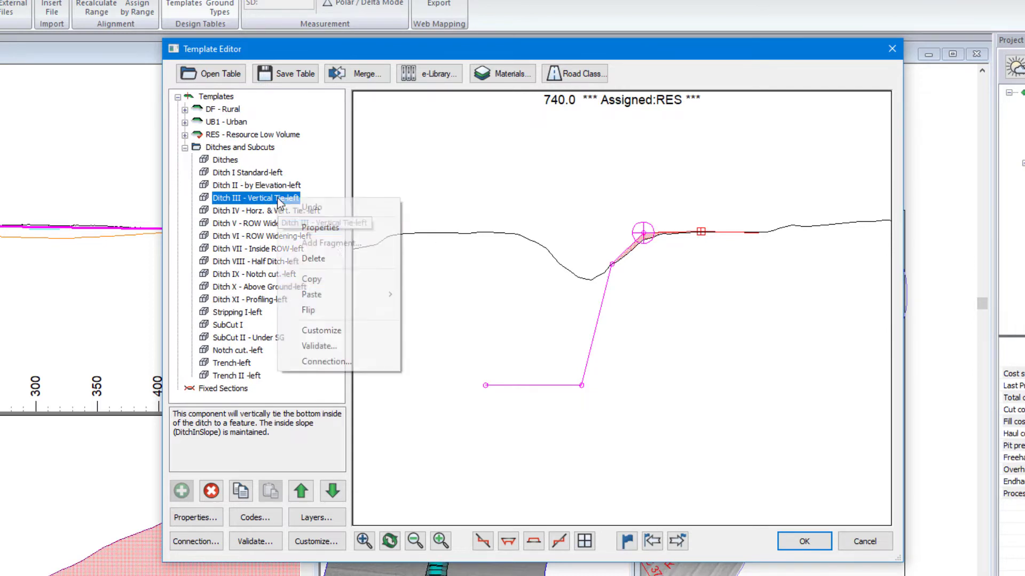
click(330, 277)
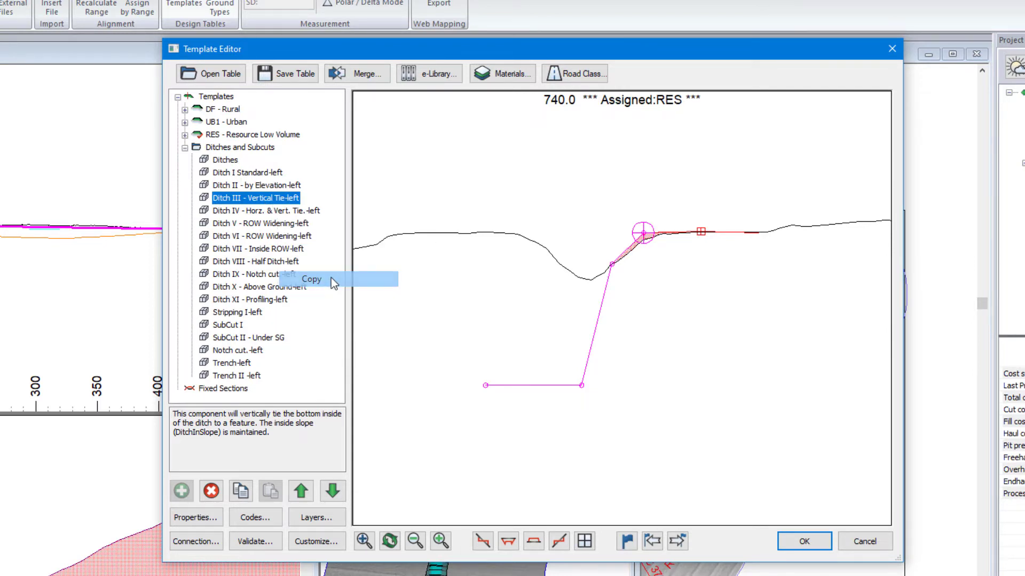
click(185, 135)
right_click(238, 160)
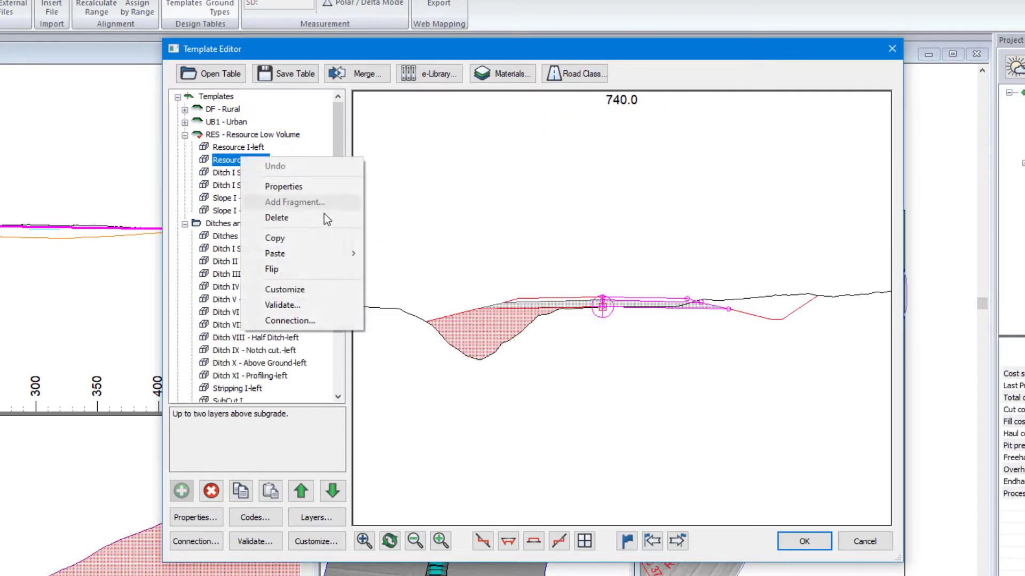
mouse_move(320, 253)
click(417, 284)
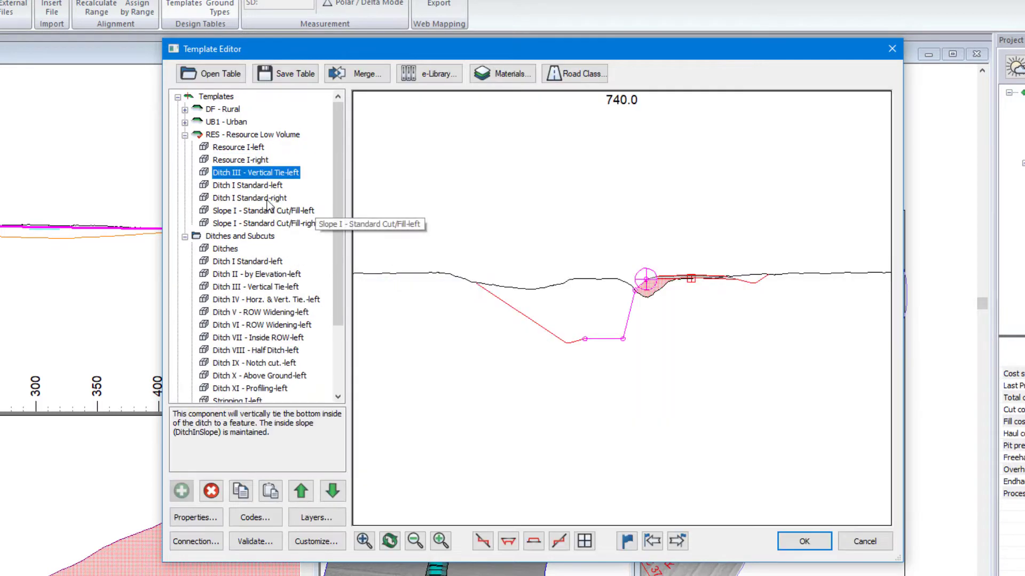
Step: Delete the Ditch I Standard left and right components from the RES - Resource Low Volume template
click(248, 185)
click(211, 490)
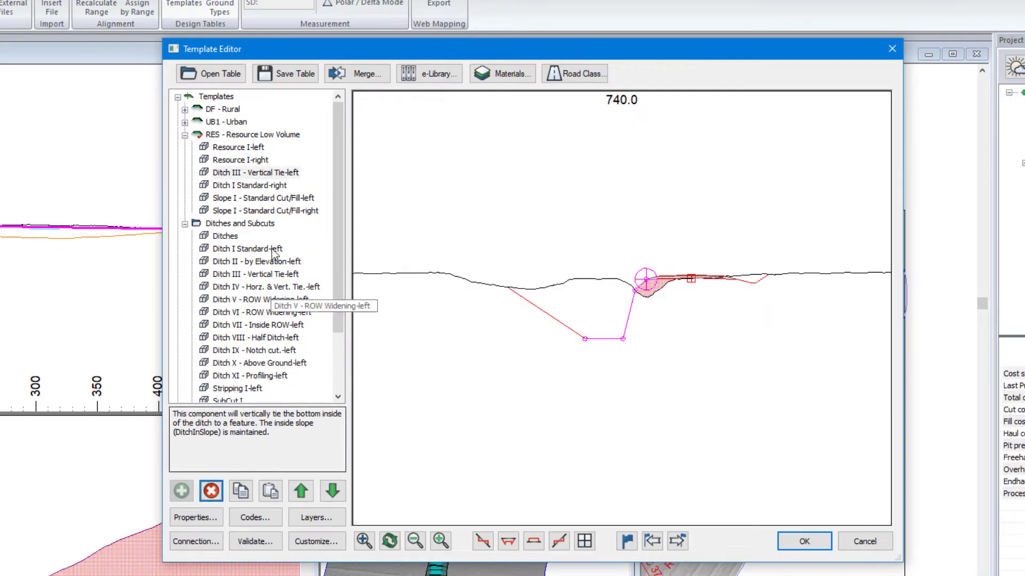
click(248, 185)
click(211, 490)
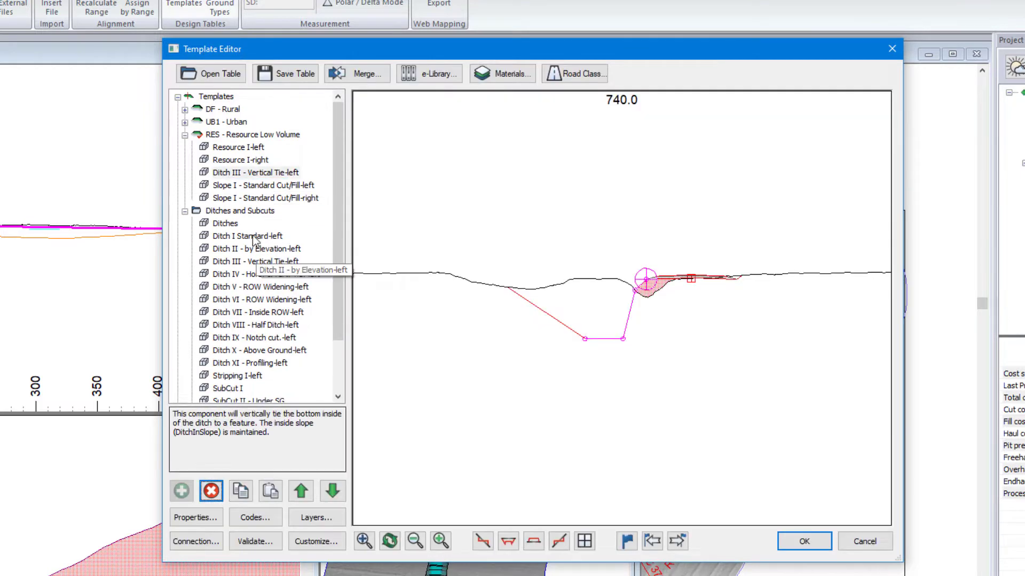
Step: Set the Ditch III - Vertical Tie-left component's default ditch depth to -0.5 m and ditch bottom width to 0.5 m
right_click(256, 173)
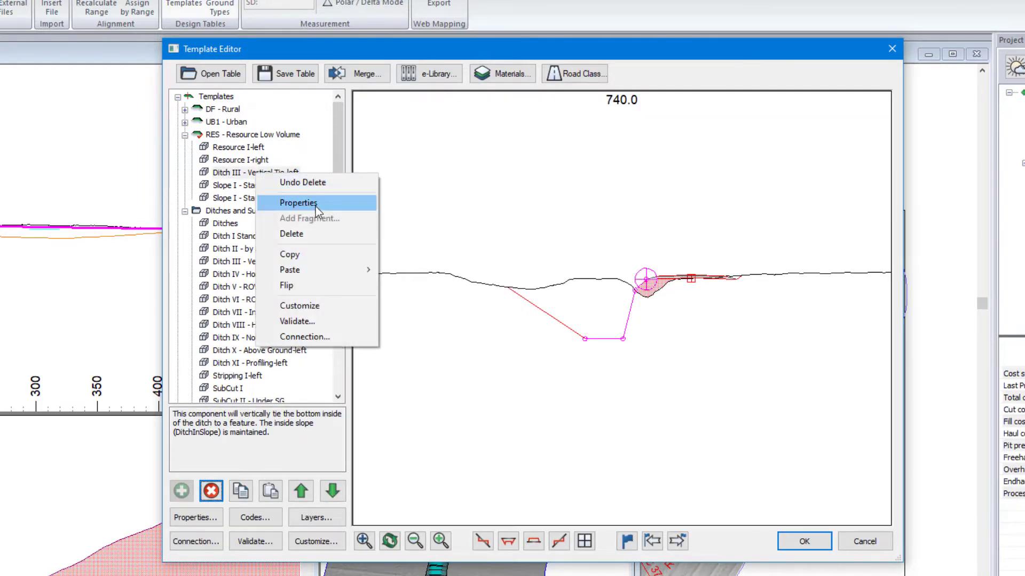
click(316, 204)
click(320, 212)
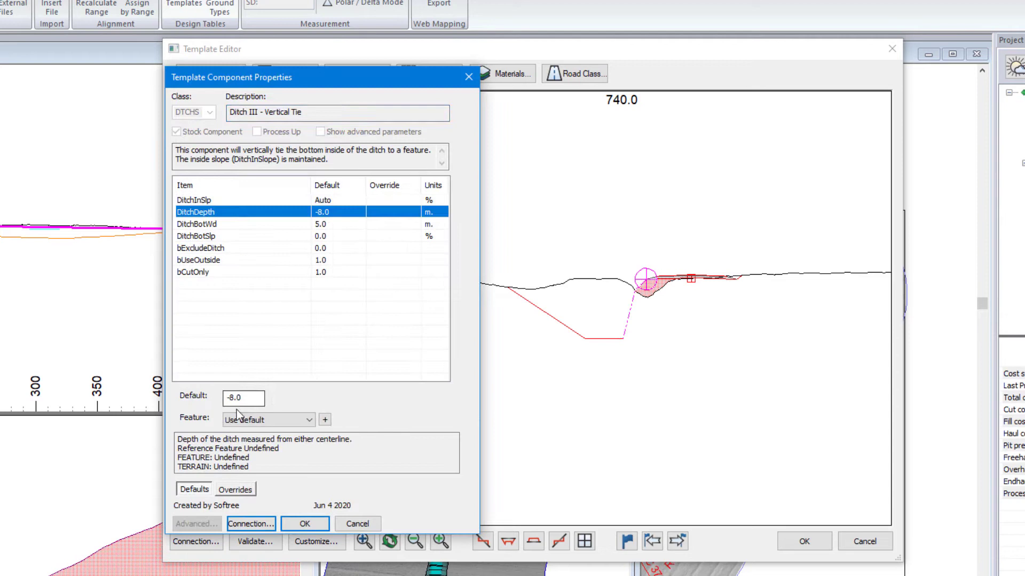
drag(249, 398, 231, 408)
text(.)
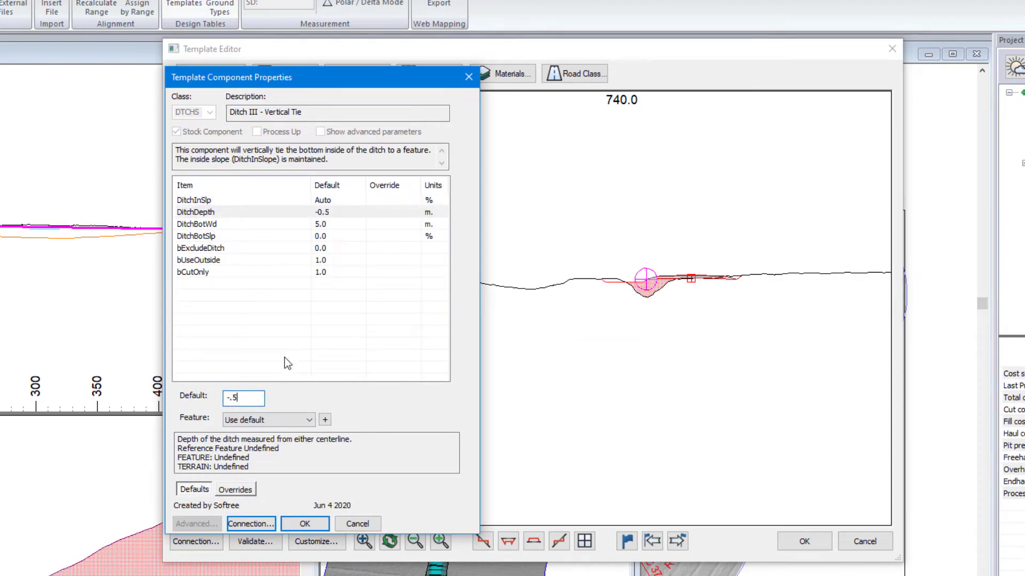
click(321, 227)
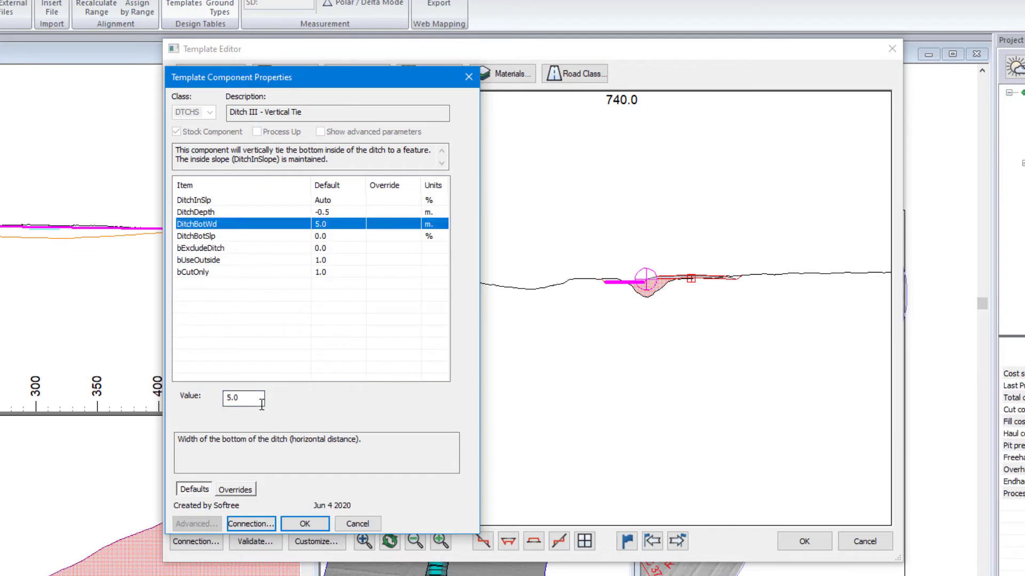
drag(262, 404, 181, 399)
text(.5)
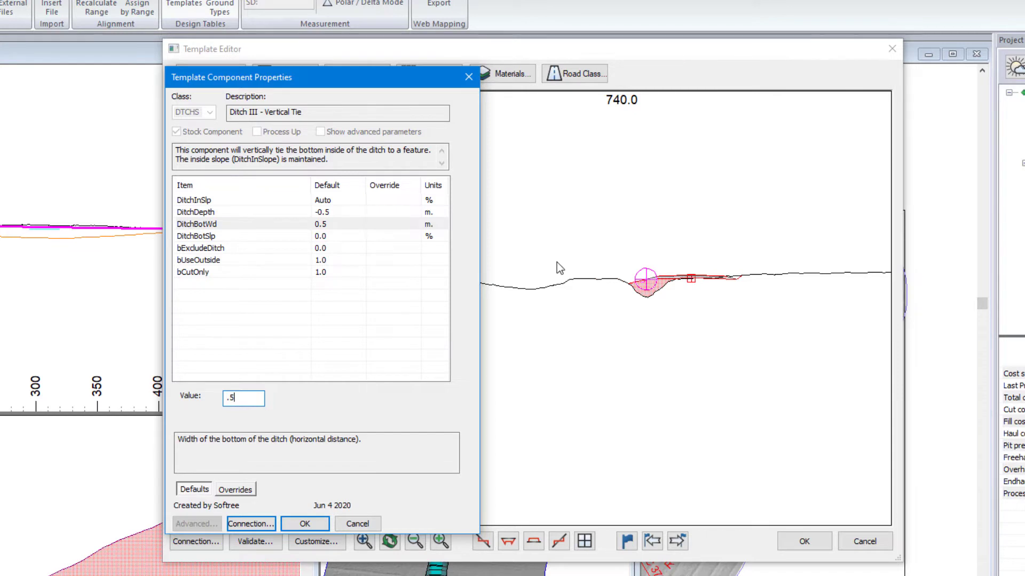
Step: Set the left vertical-tie ditch's inside slope to 4:1
click(330, 200)
click(298, 398)
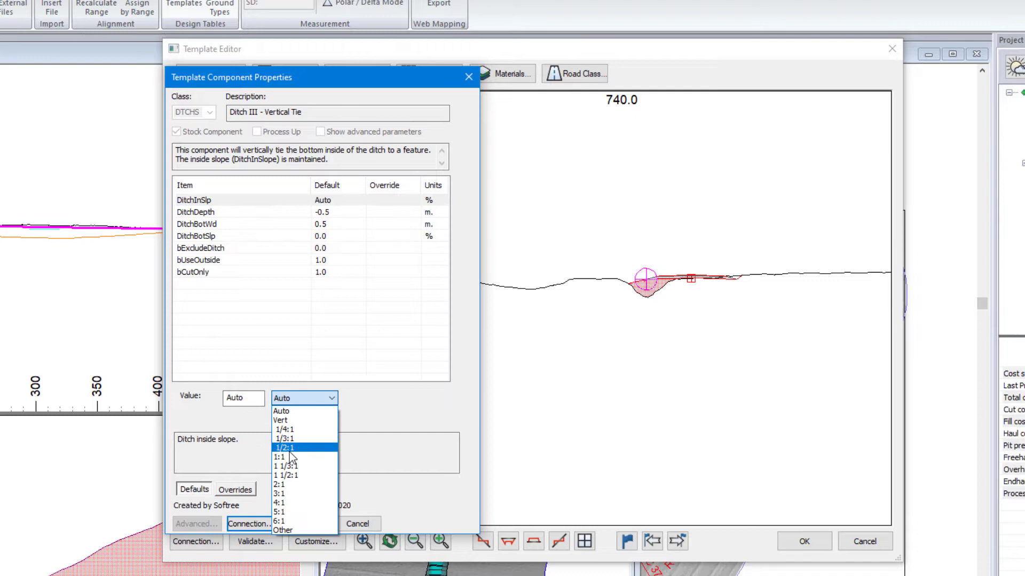
click(289, 502)
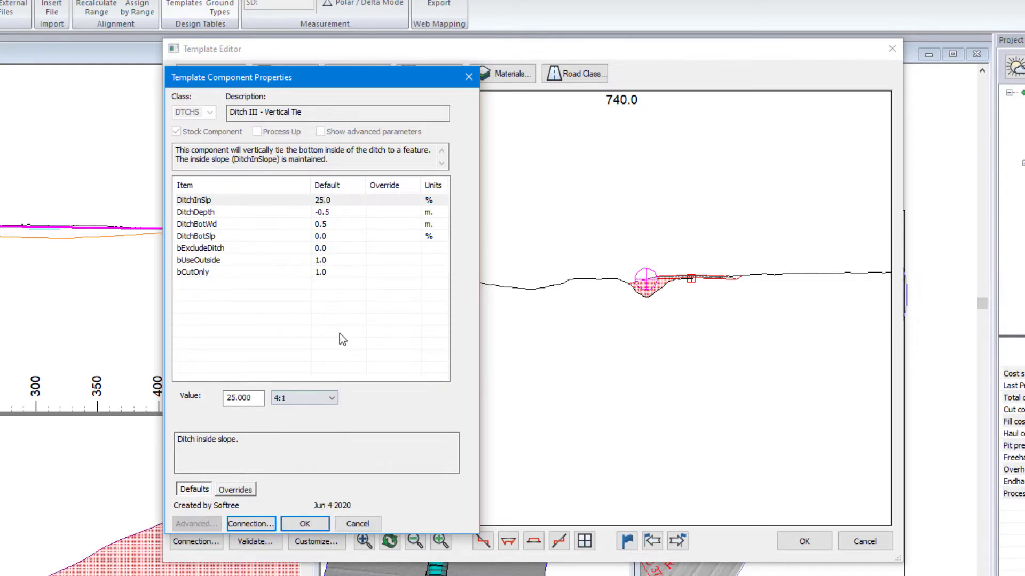
Step: For the ditch depth parameter, define reference feature RF 3 from the CL feature of the Ditch Left alignment
click(329, 211)
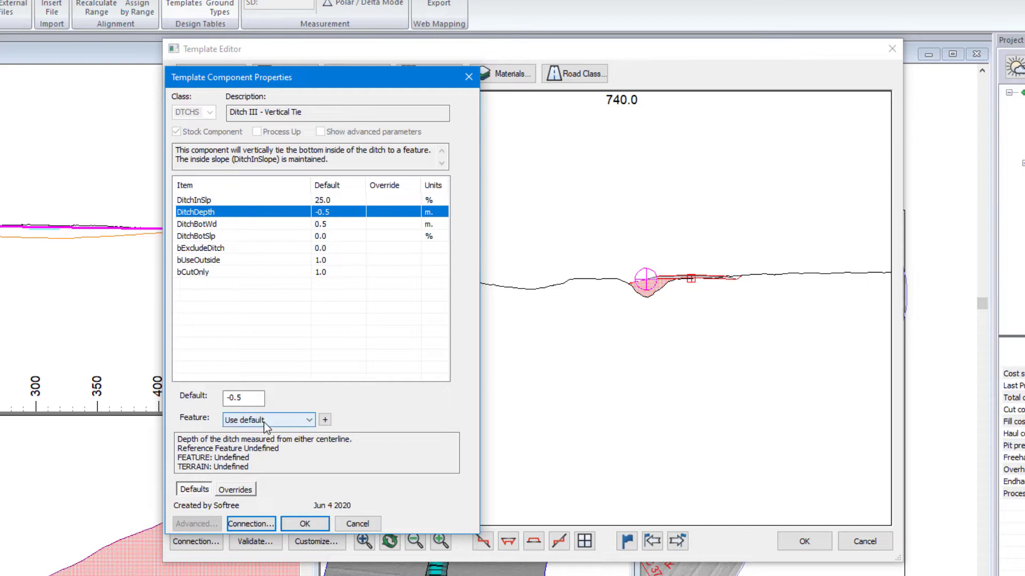
click(325, 420)
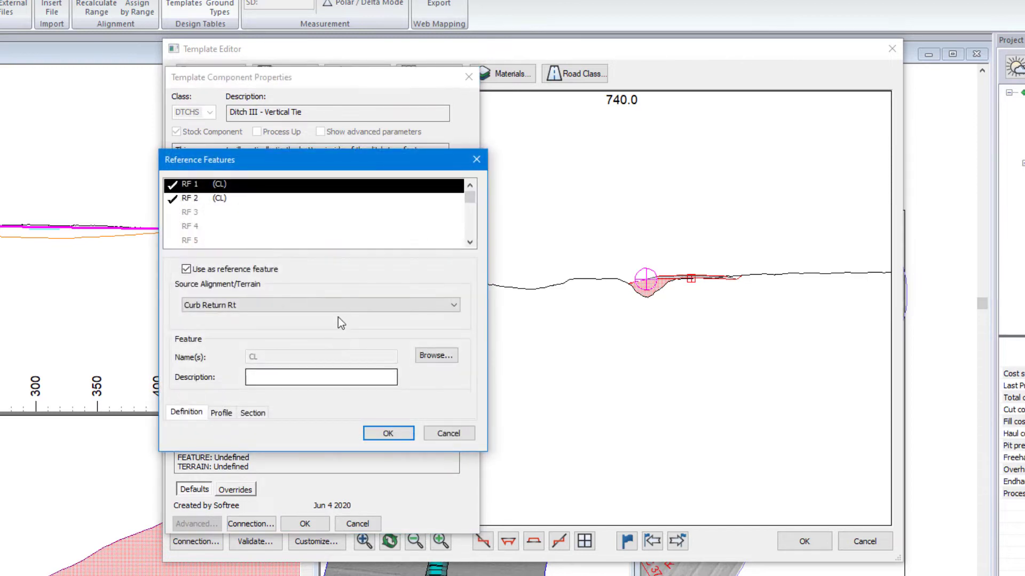
click(208, 215)
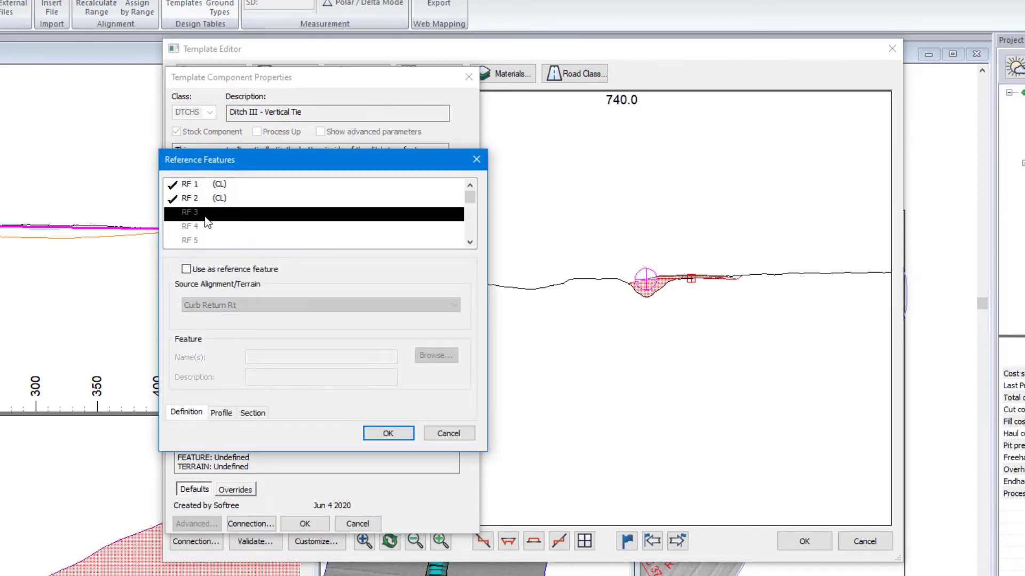
double_click(205, 217)
click(244, 308)
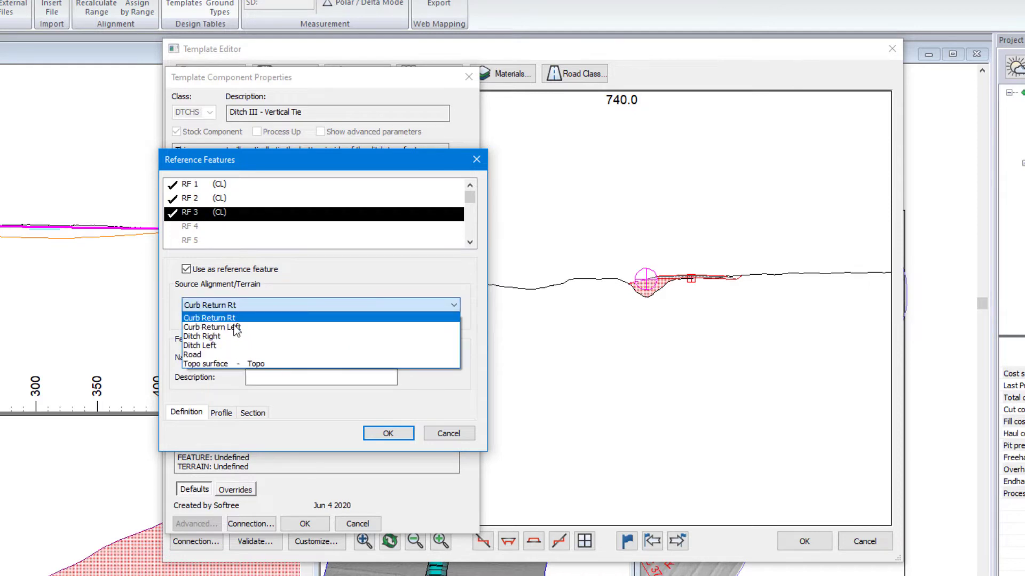
click(226, 344)
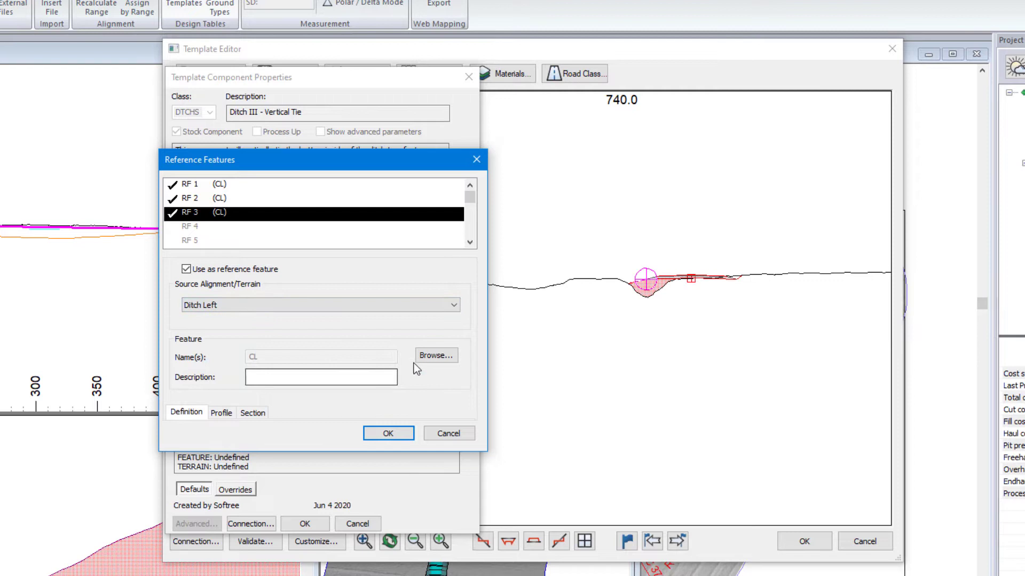
click(431, 356)
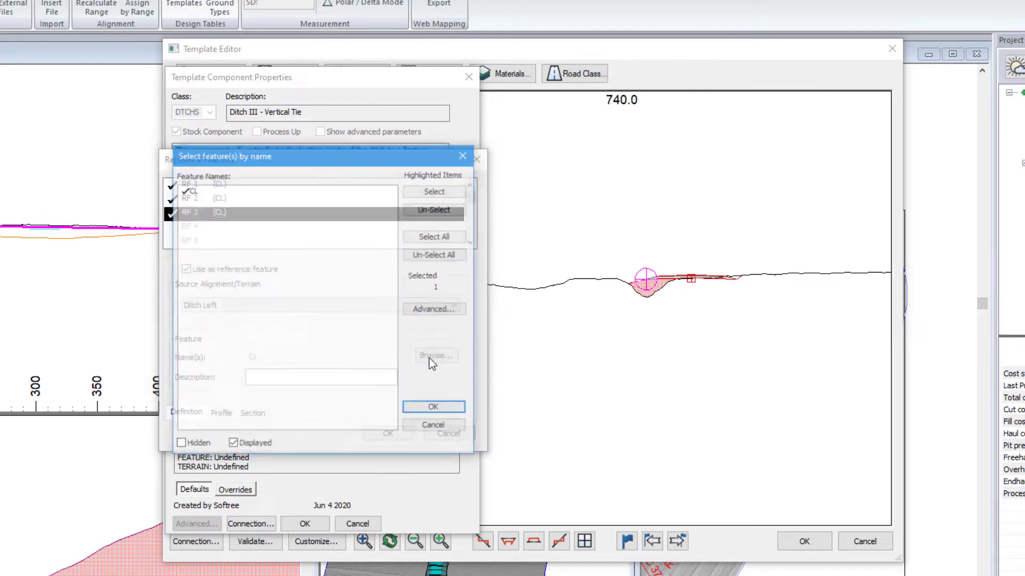
click(426, 410)
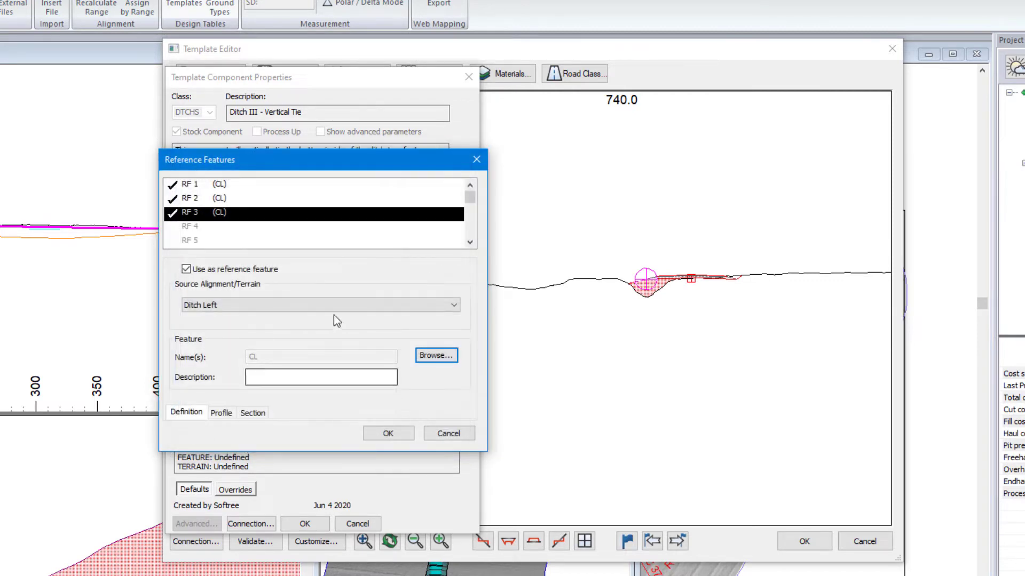
click(380, 433)
Step: Tie the left ditch's depth to Reference Feature 3 and accept the component properties
click(271, 419)
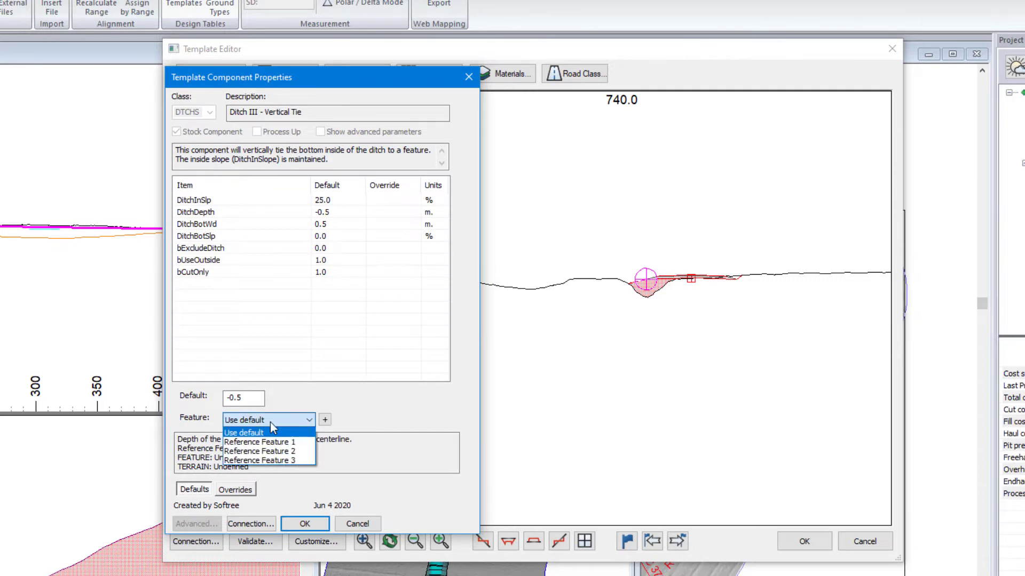
click(273, 458)
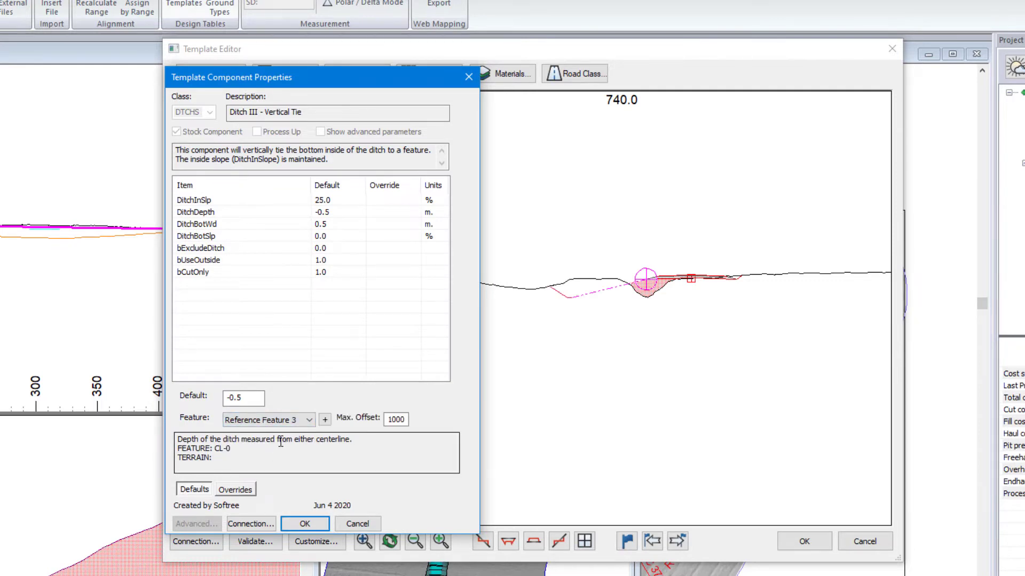
click(322, 527)
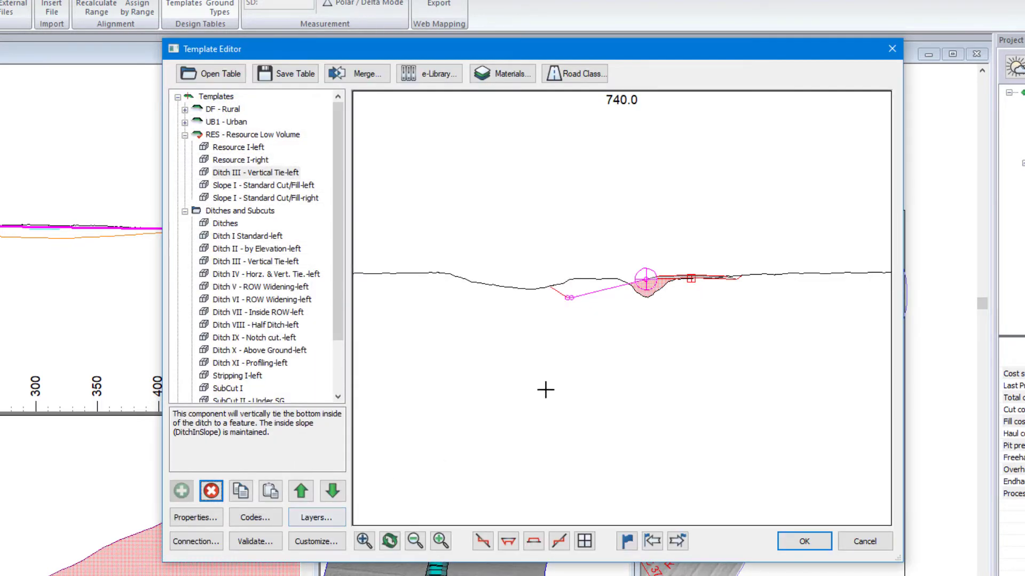
Step: Examine the tied left ditch in the template preview at the stations from 750.9 back to 600.0
click(677, 541)
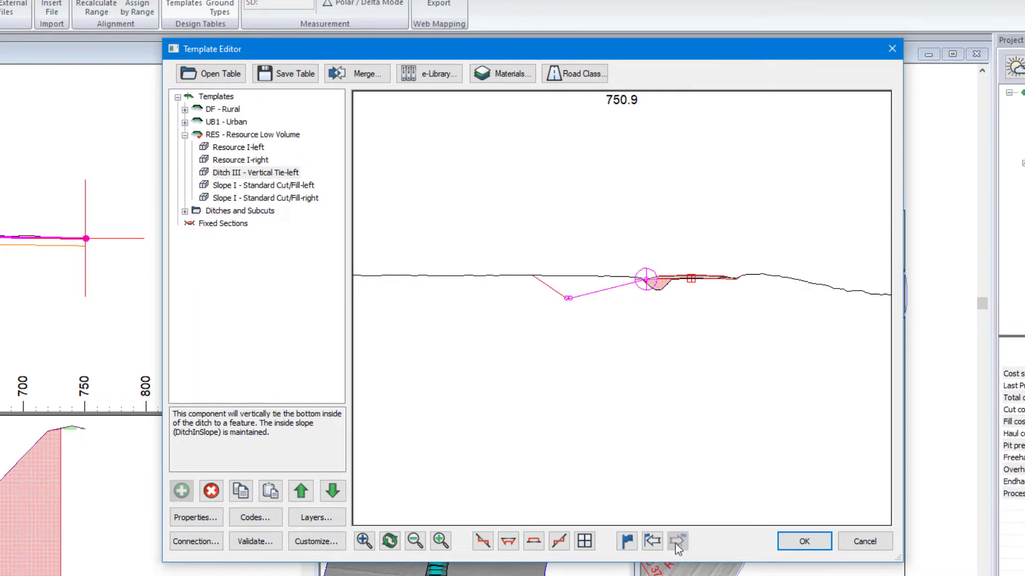
click(652, 542)
click(652, 542)
click(652, 541)
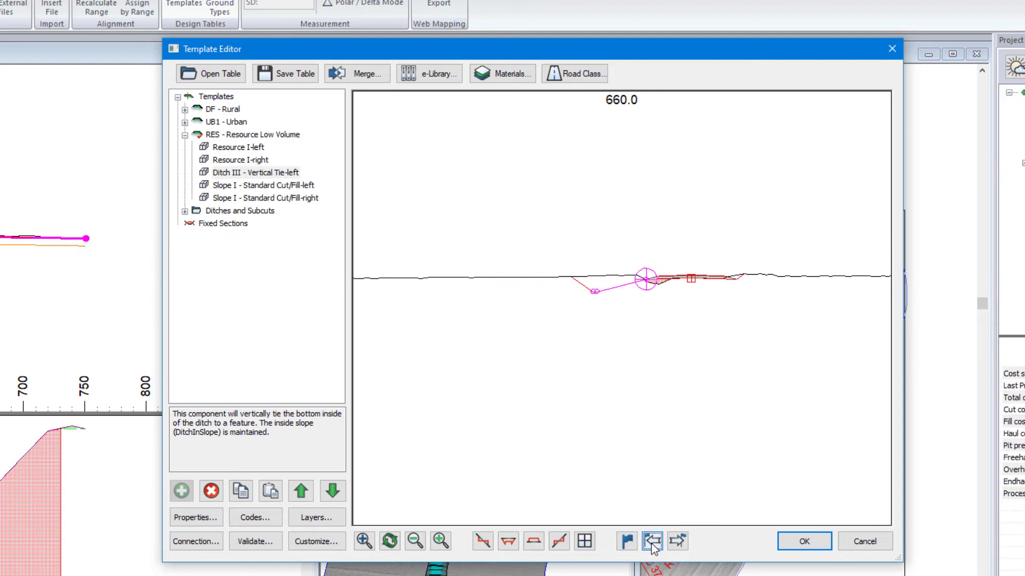
click(652, 541)
click(652, 541)
click(652, 541)
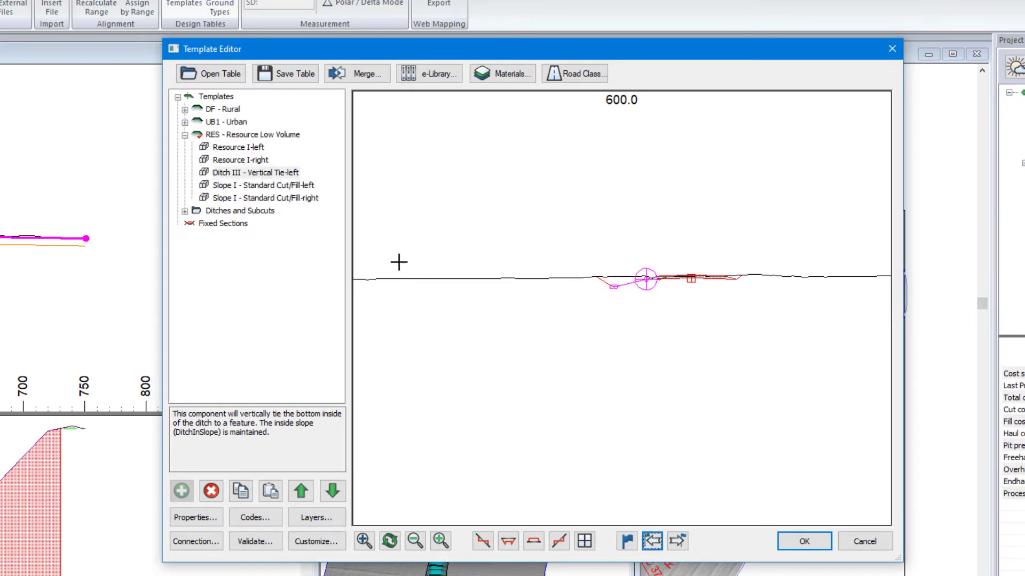
Step: Copy the Ditch III - Vertical Tie-left component and paste it as a new right-side component in the same template
right_click(249, 172)
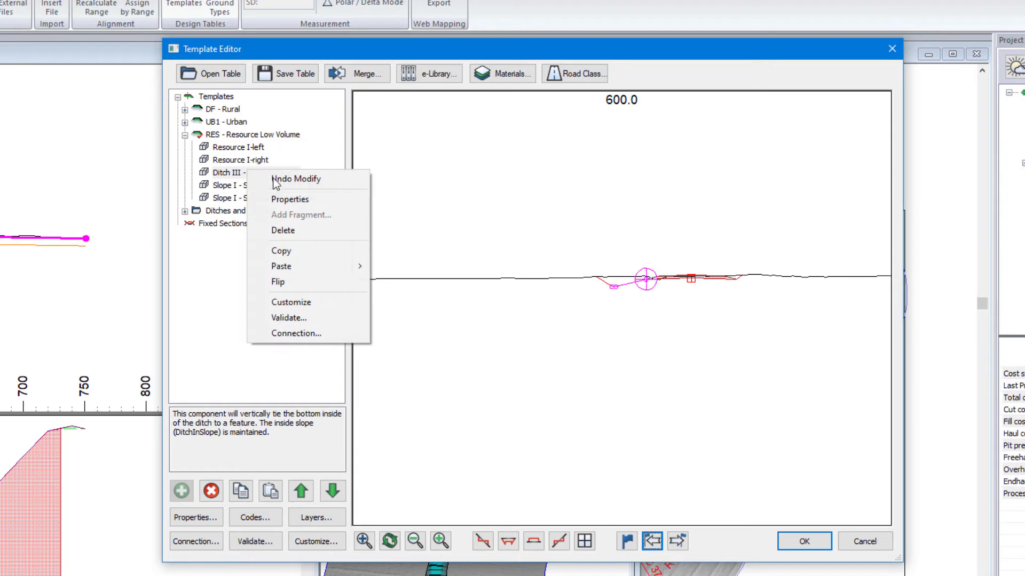
click(278, 251)
right_click(261, 172)
mouse_move(313, 268)
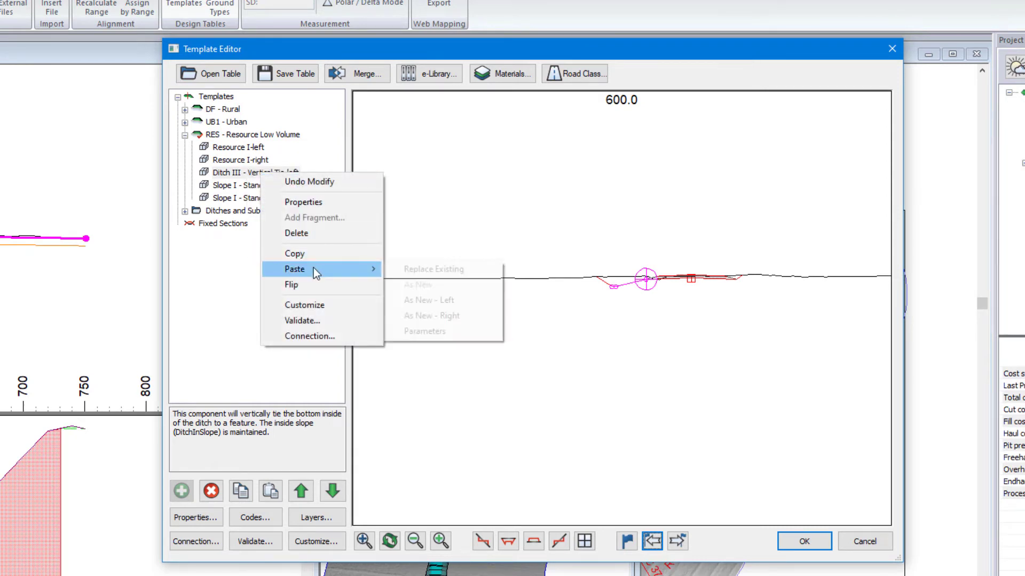
click(442, 315)
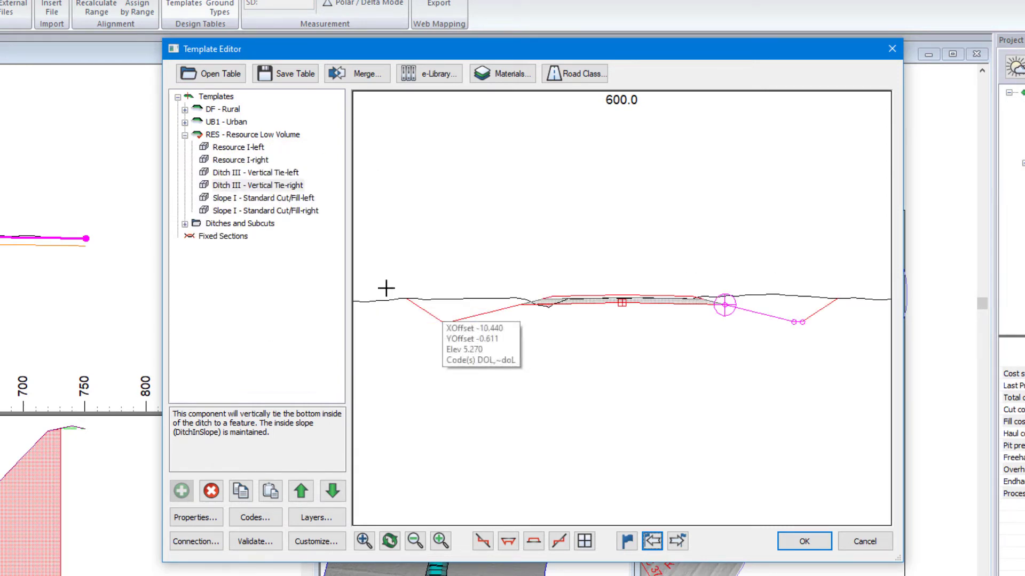
Step: From the right vertical-tie ditch's properties, define reference feature RF 4 from the CL feature of the Ditch Right alignment
double_click(235, 188)
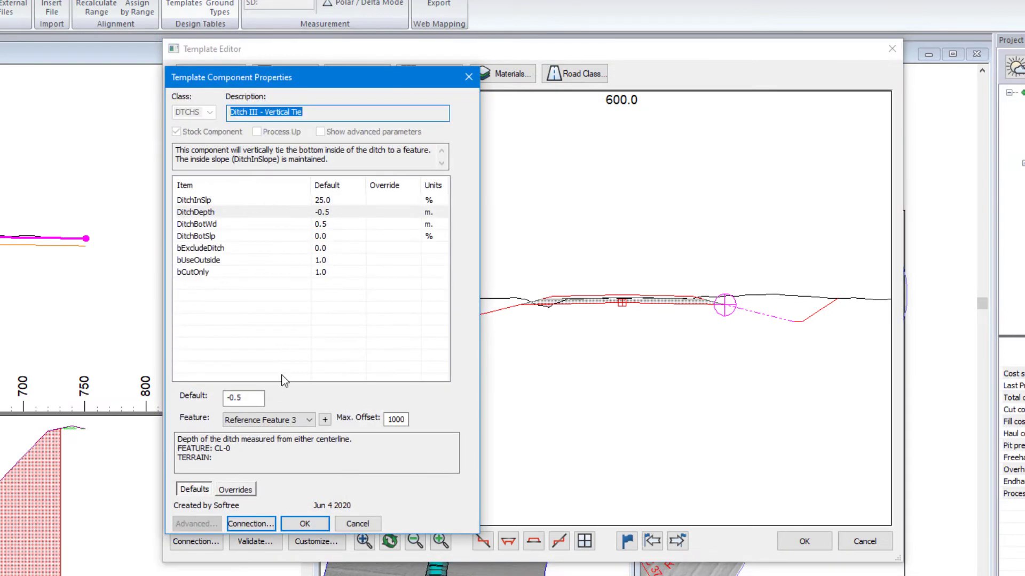
click(326, 420)
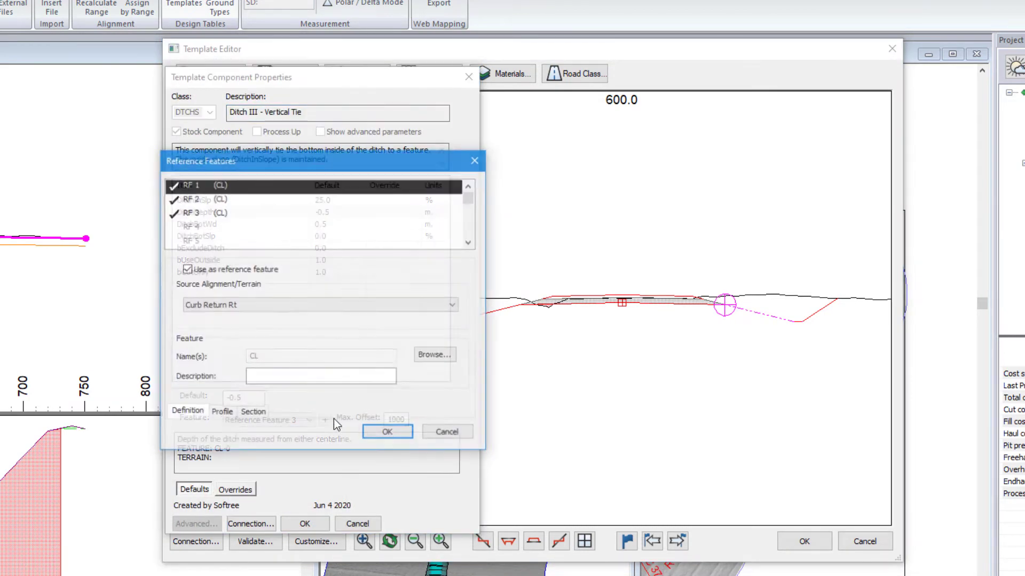
double_click(204, 226)
click(245, 305)
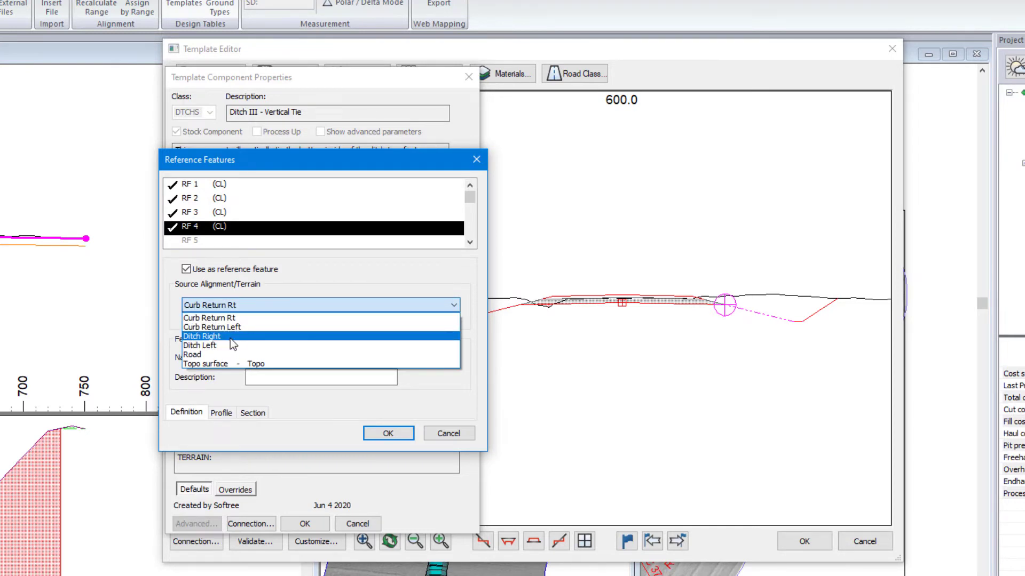
click(229, 337)
click(395, 433)
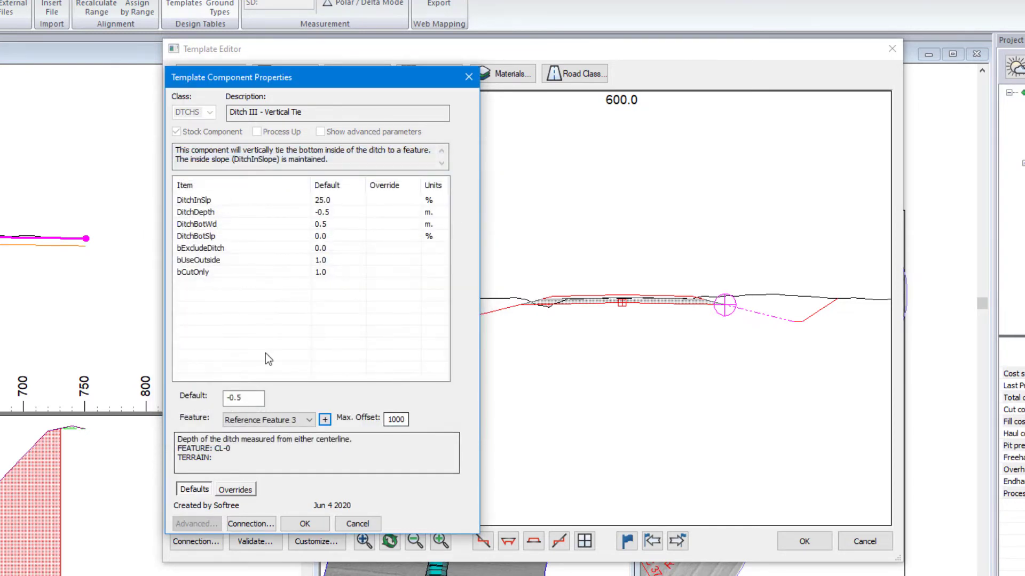
Step: Tie the right ditch's depth to Reference Feature 4, and recalculate cross sections and corridor surfaces for all alignments
click(273, 420)
click(287, 466)
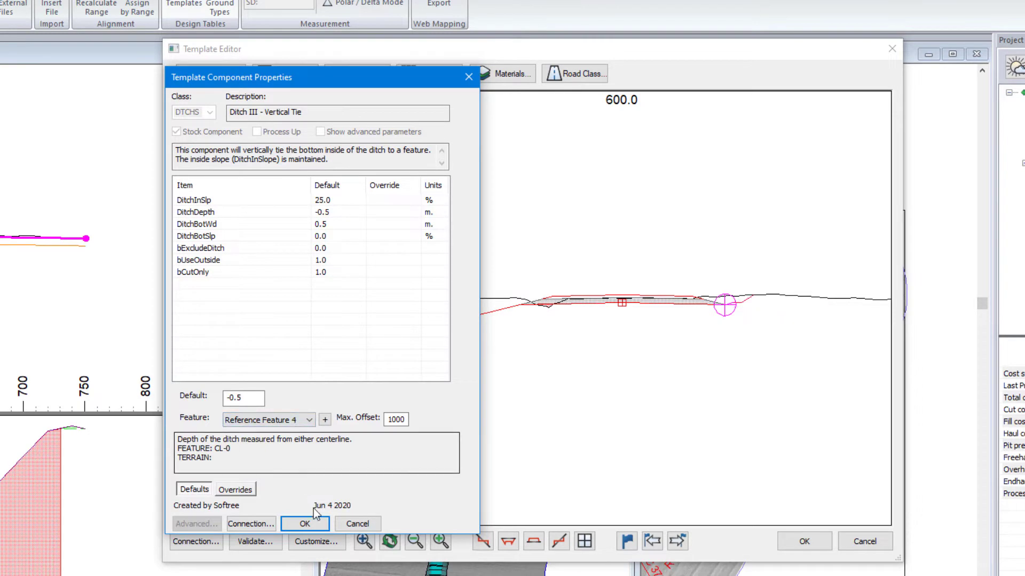
click(318, 524)
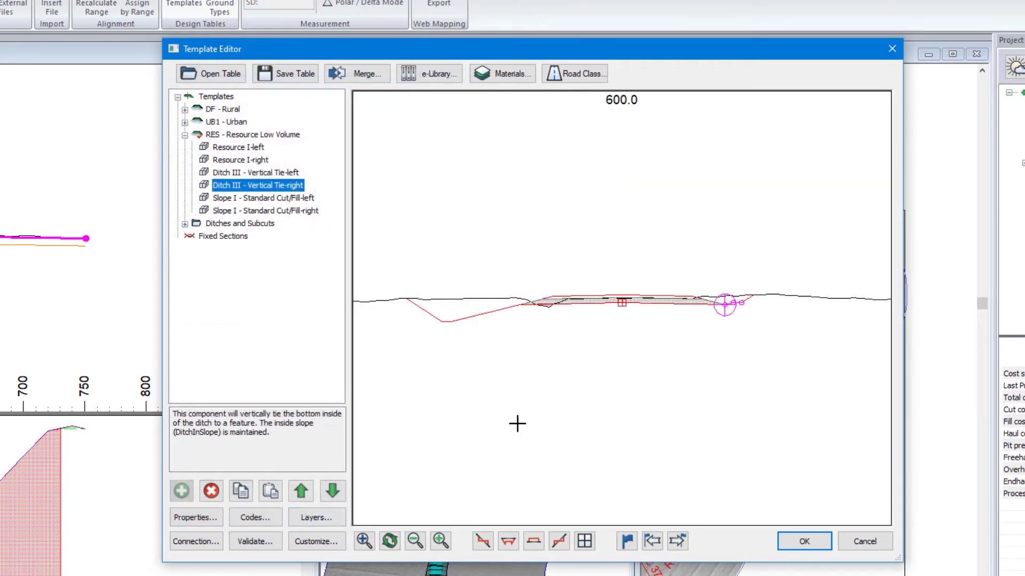
click(814, 542)
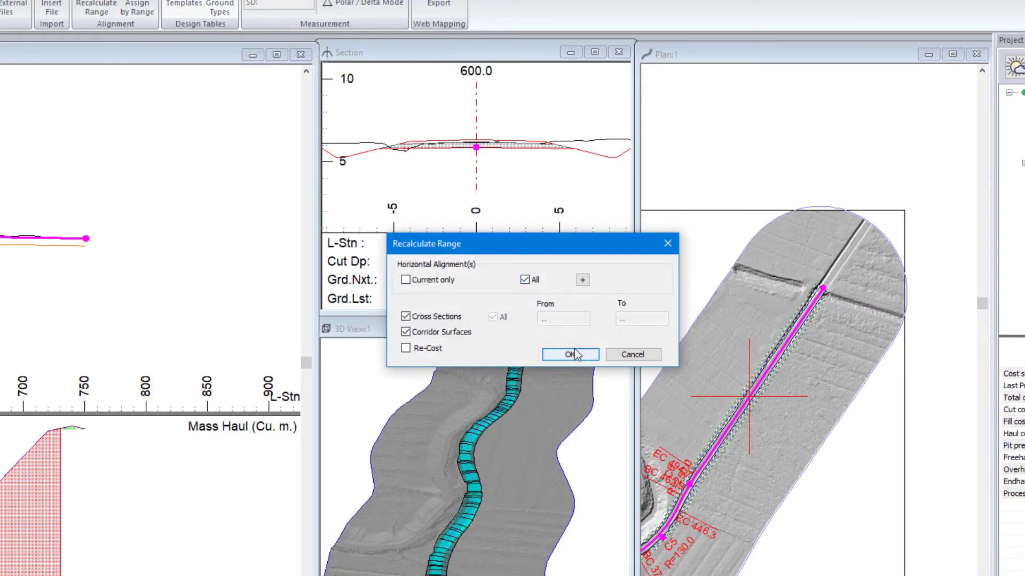
click(570, 354)
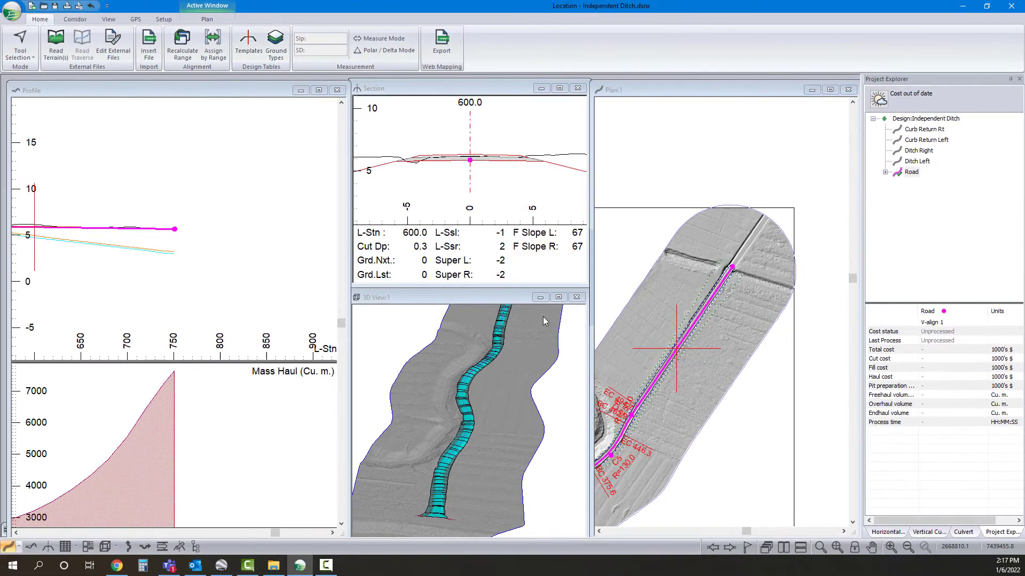
Step: Examine the ditch lines in the profile and the cross section and plan near the road's end at station 750.9
middle_drag(149, 240, 202, 251)
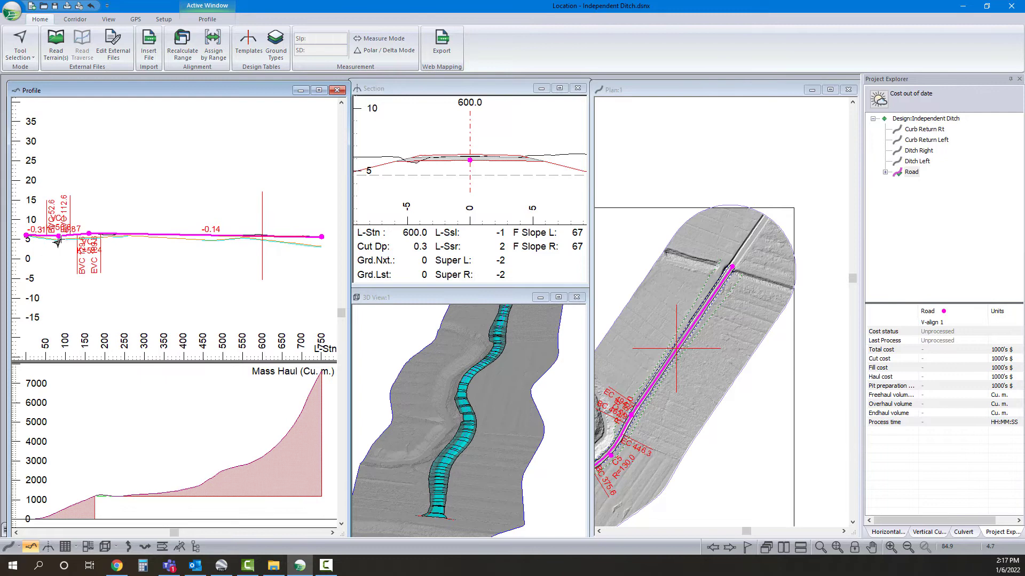
middle_drag(277, 255, 199, 266)
click(241, 253)
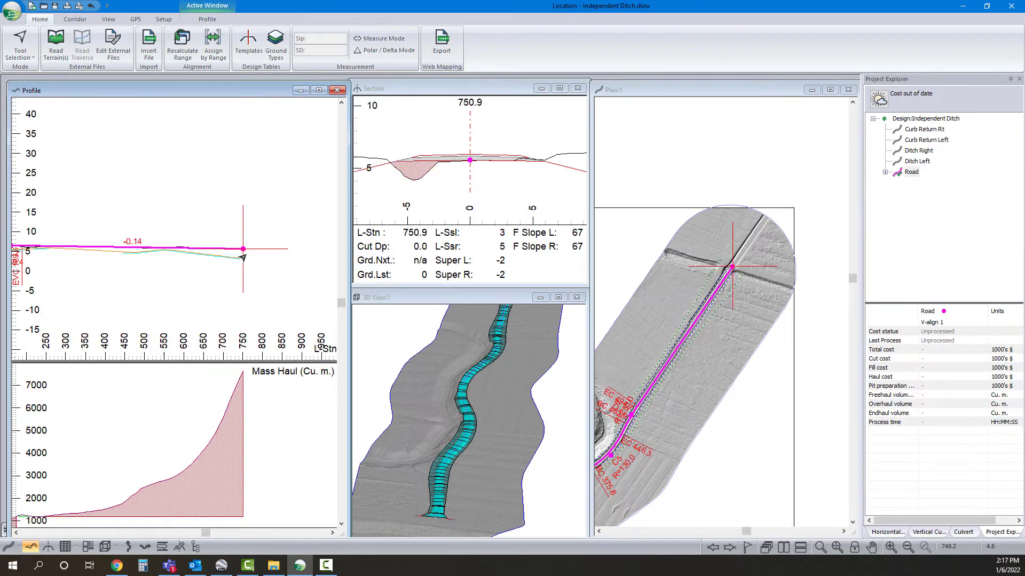
scroll(467, 187, down, 3)
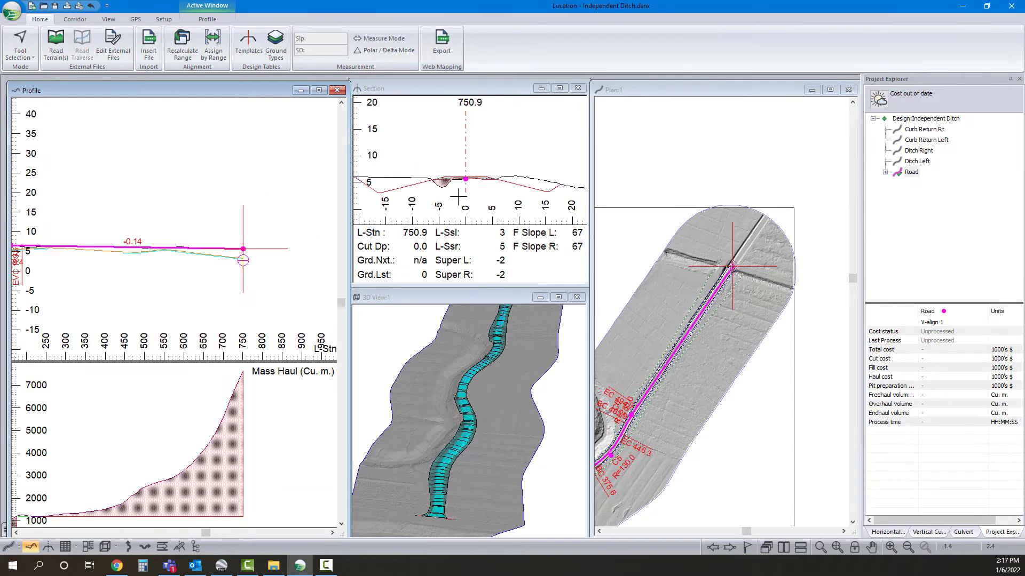
scroll(715, 277, up, 3)
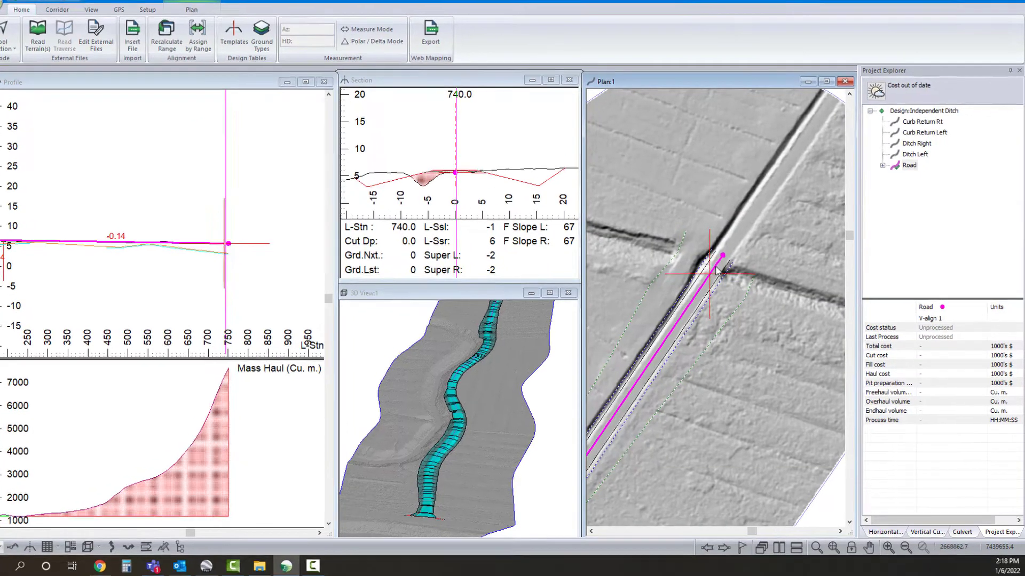
Step: Add a cross-drain culvert to the road at station 743.0
right_click(721, 272)
click(646, 214)
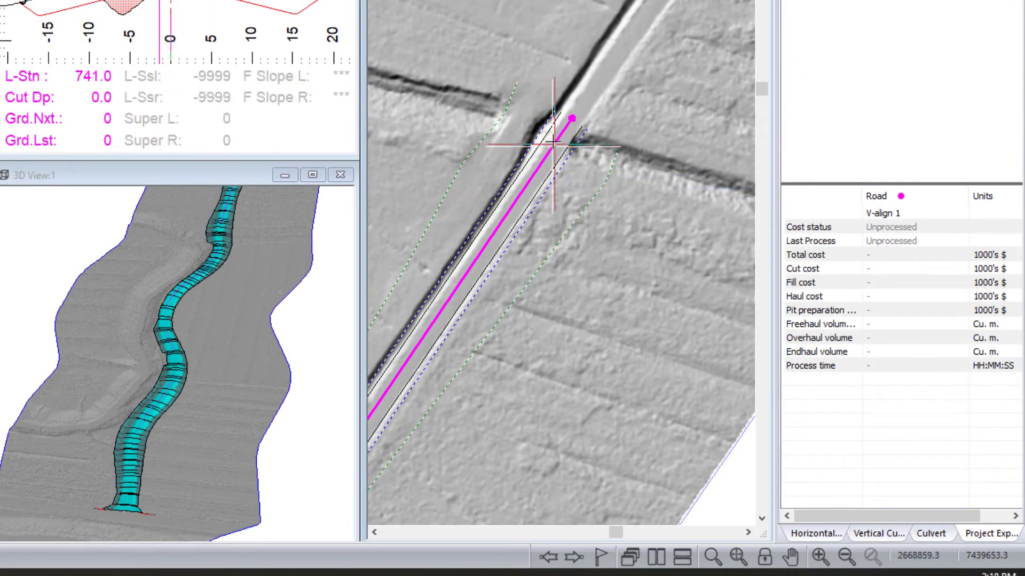
click(555, 137)
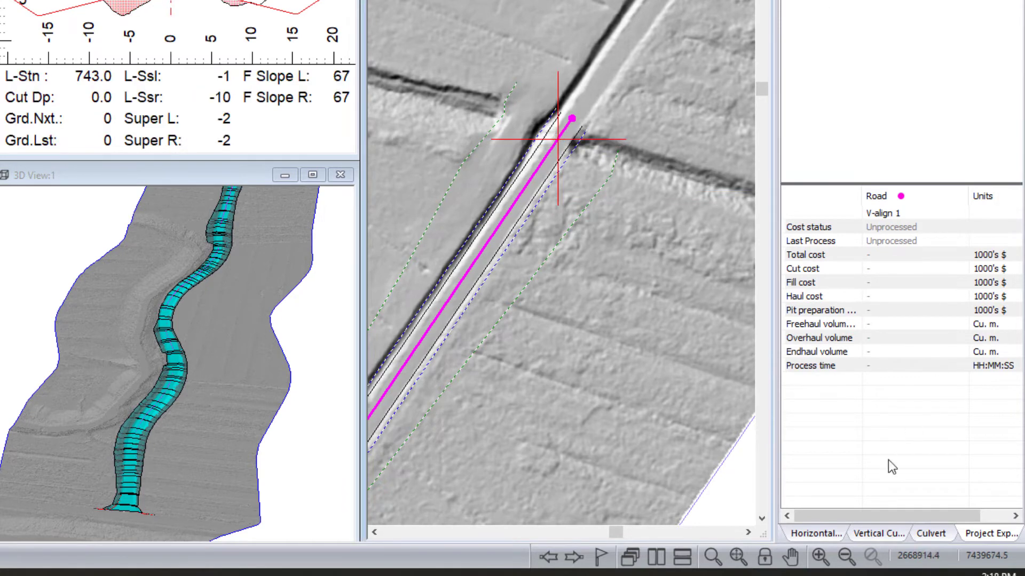
click(930, 533)
click(865, 30)
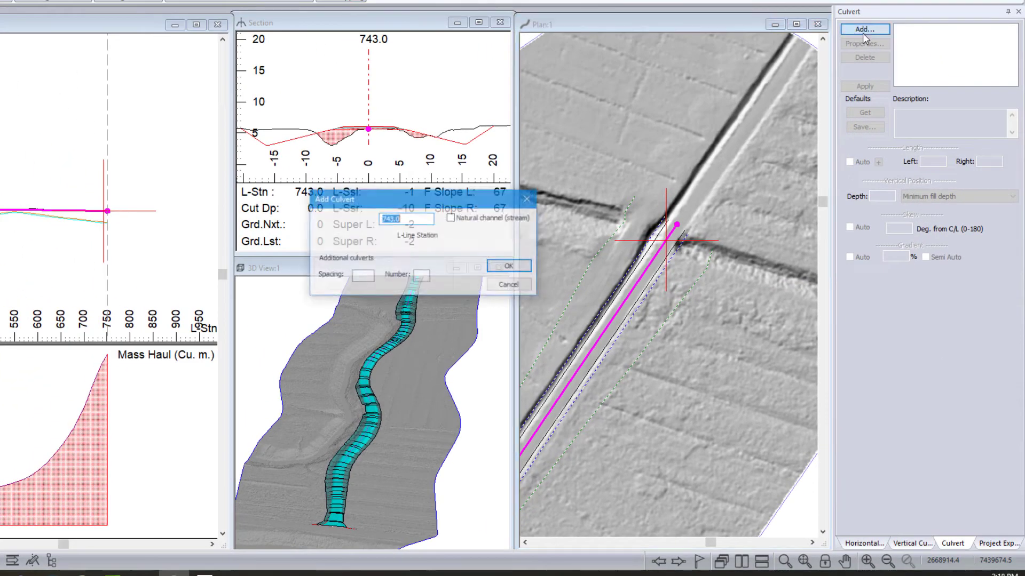
click(509, 266)
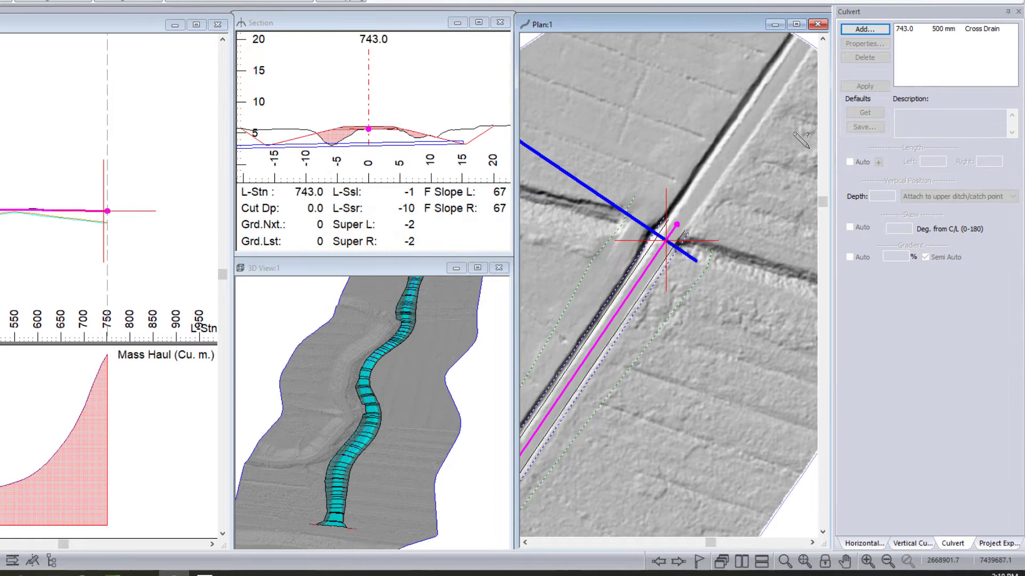
Step: Set the gradient of the culvert at station 743.0 to Auto and apply it
click(935, 29)
click(848, 257)
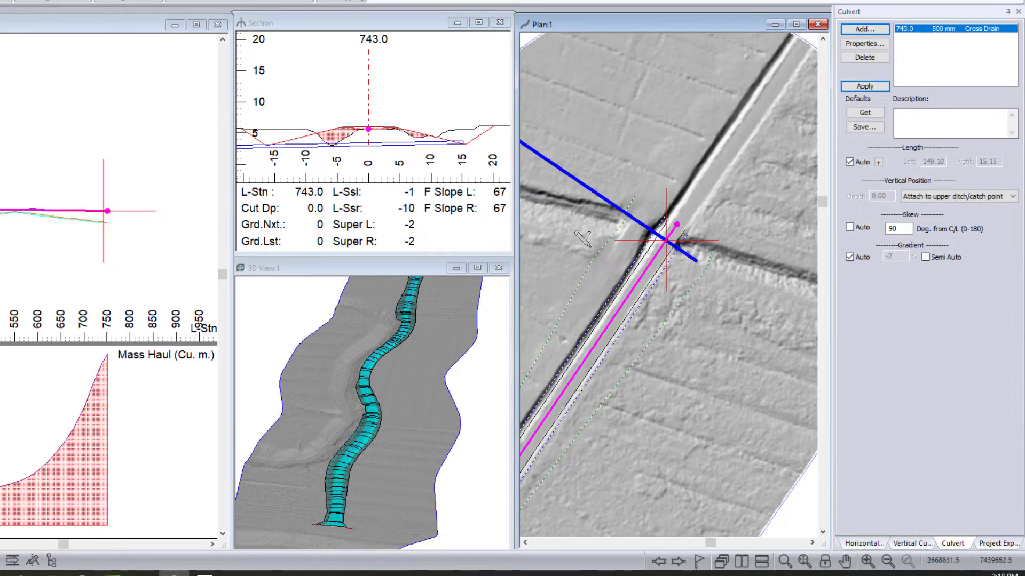
click(865, 86)
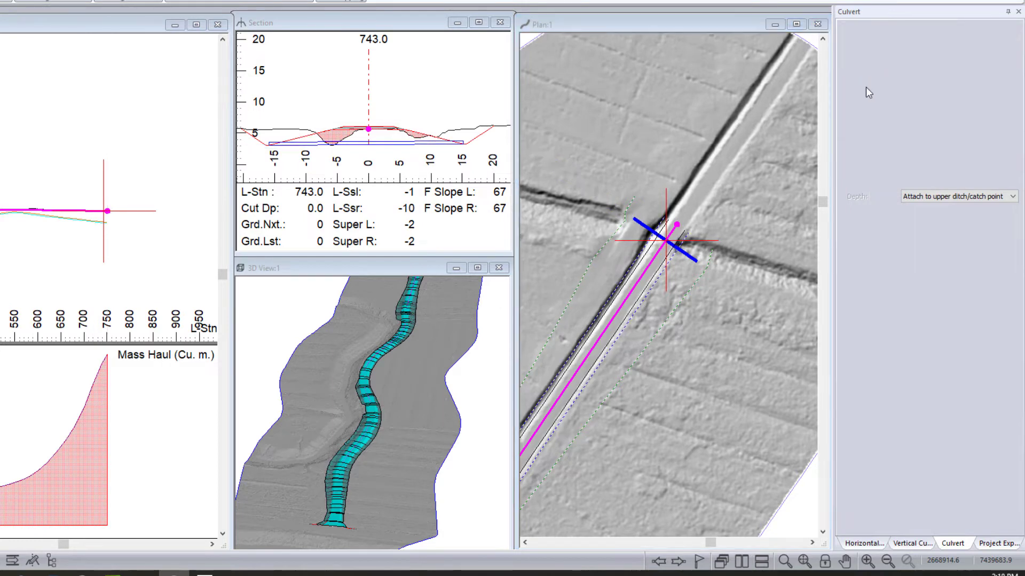
Step: Set the diameter of the culvert at station 743.0 to 2000 mm
double_click(956, 30)
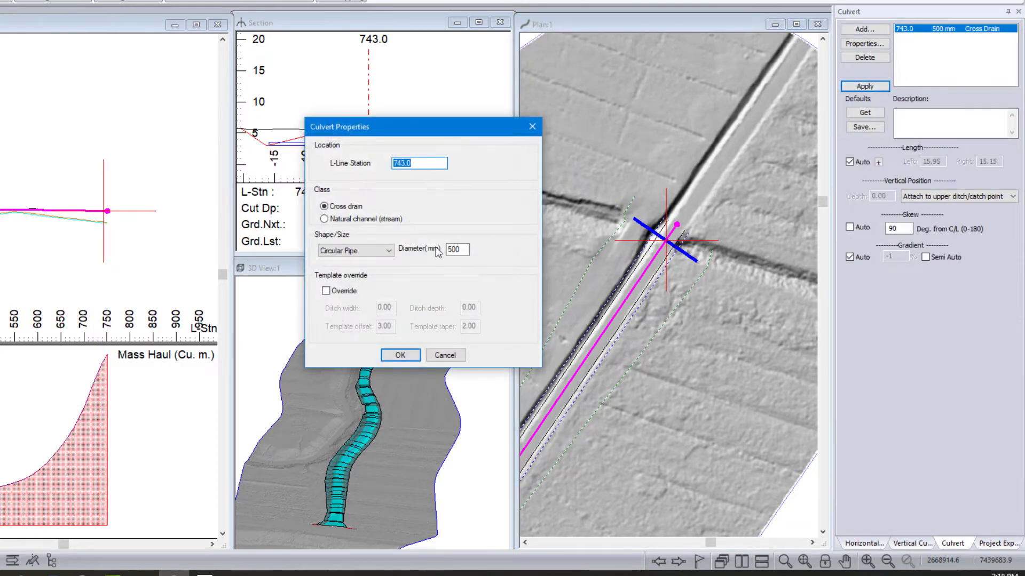
double_click(456, 250)
text(200)
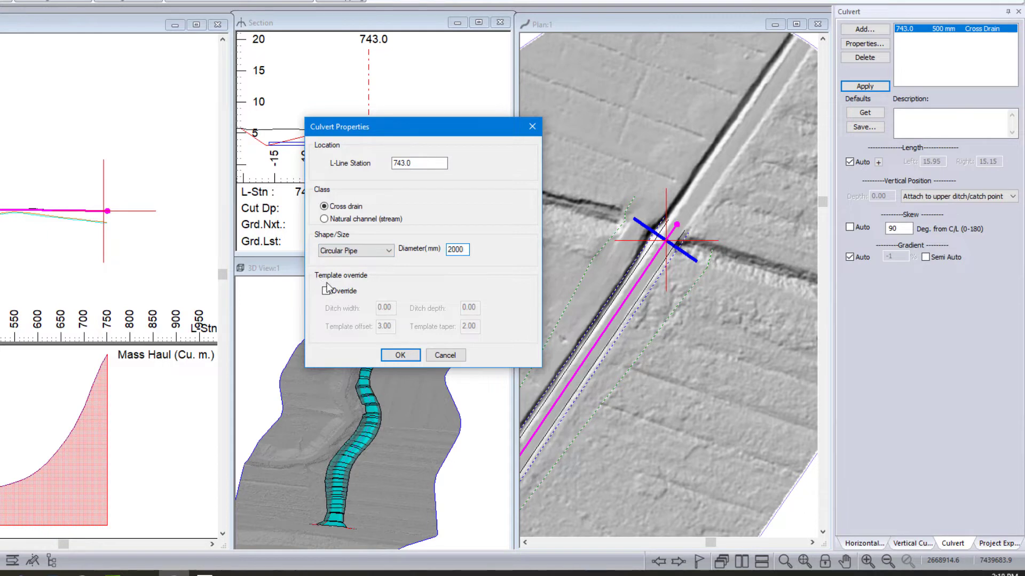
text(0)
click(416, 356)
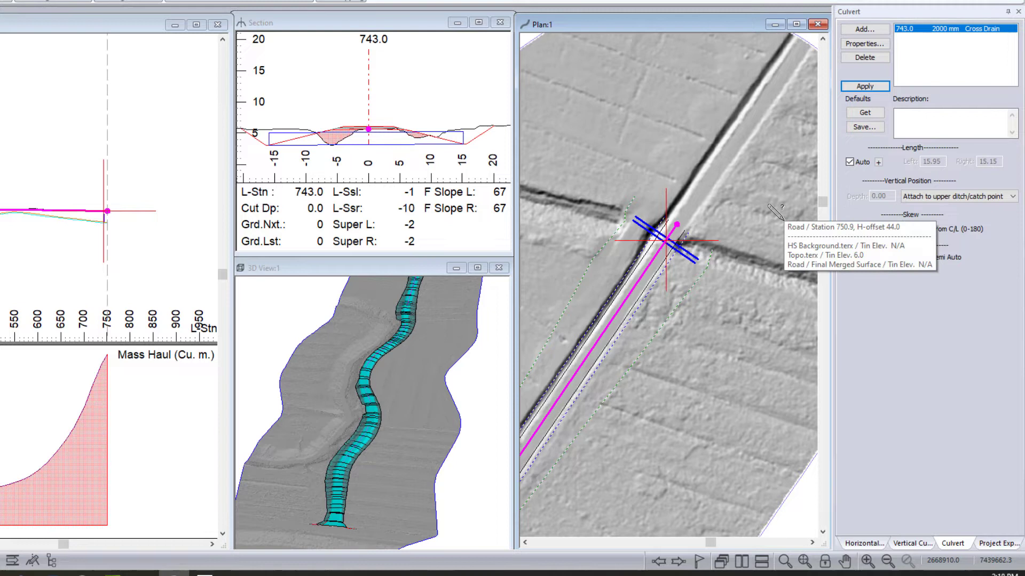
Step: Set the skew of the culvert at station 743.0 to 75 degrees from the centreline
key(Return)
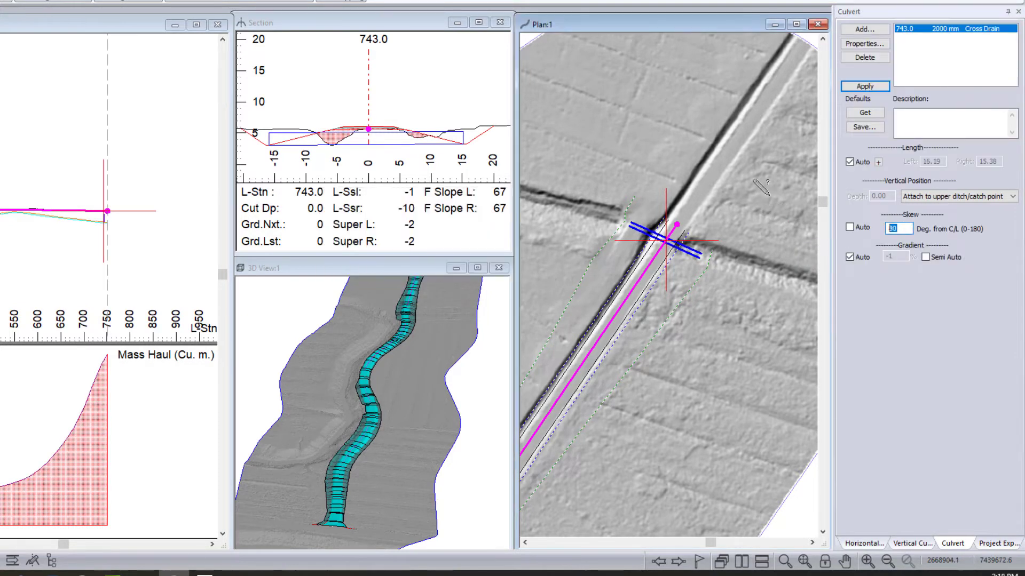
text(75)
key(Return)
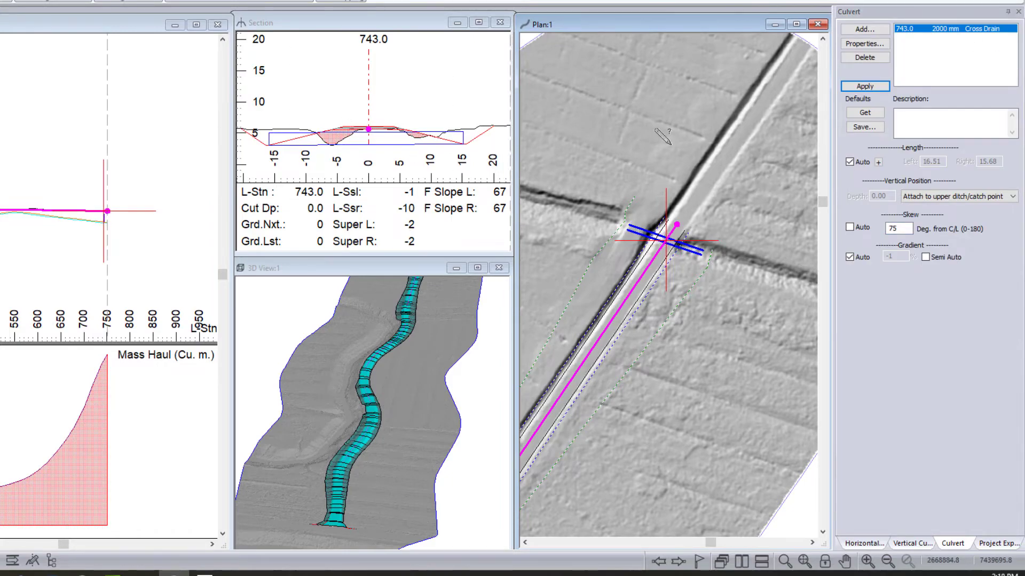
Step: Add a cross-drain culvert at station 468.0, near the low point of the ditch profile
middle_drag(29, 188, 72, 184)
right_click(32, 188)
click(61, 195)
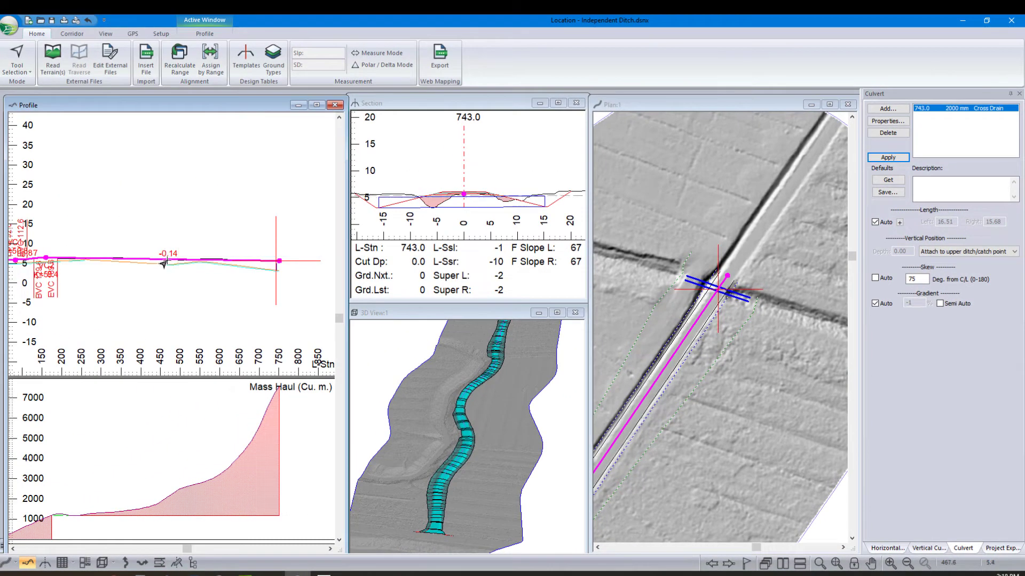
click(168, 261)
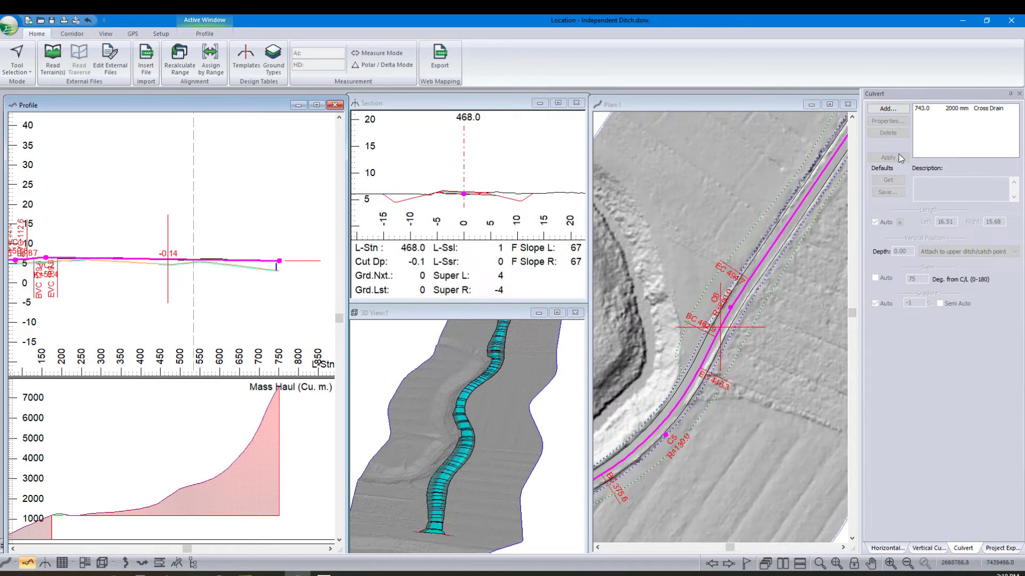
click(888, 109)
click(593, 310)
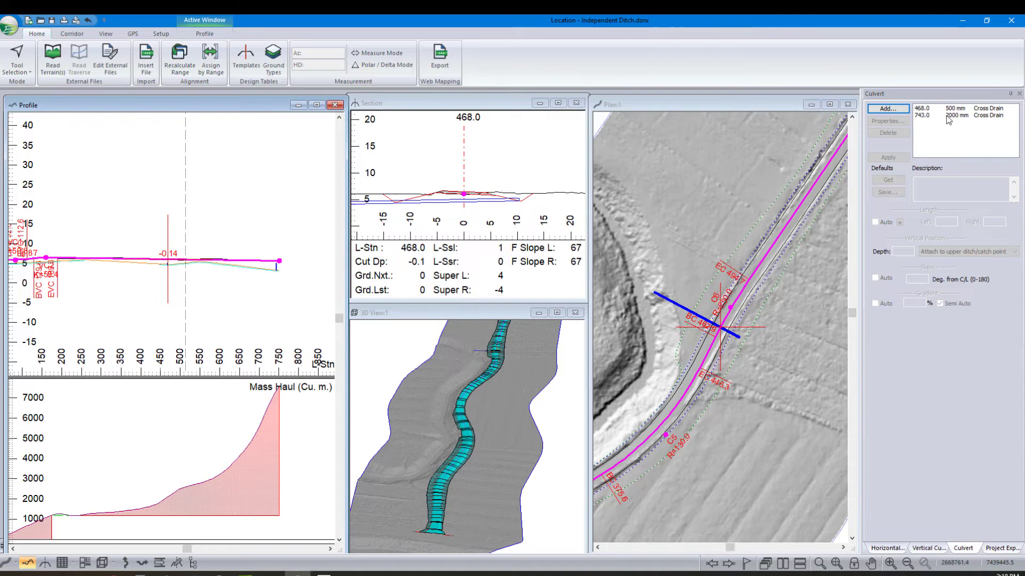
Step: Delete the culvert at station 468.0, keeping the one at station 743.0
click(946, 116)
click(940, 108)
click(886, 133)
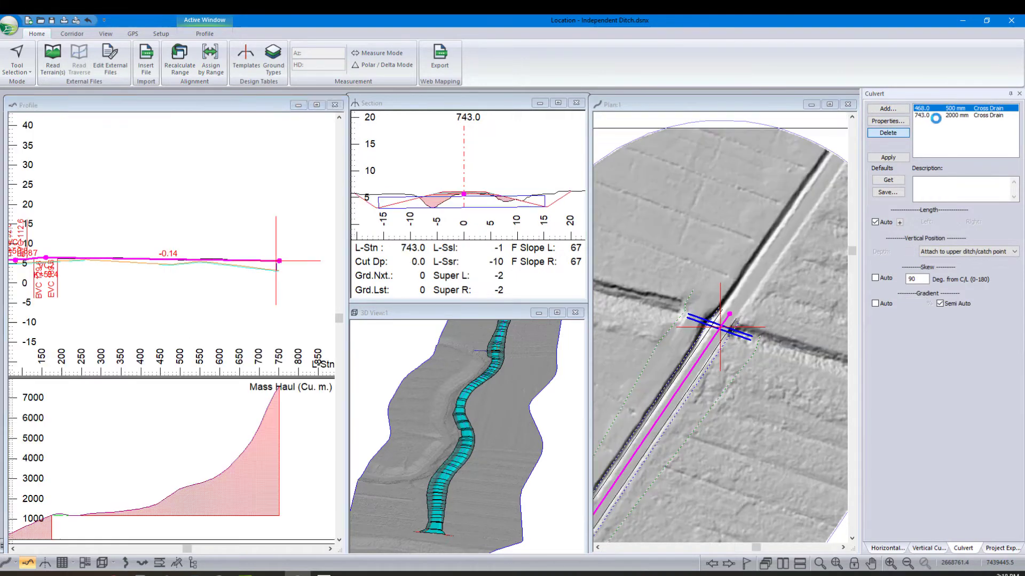
click(888, 133)
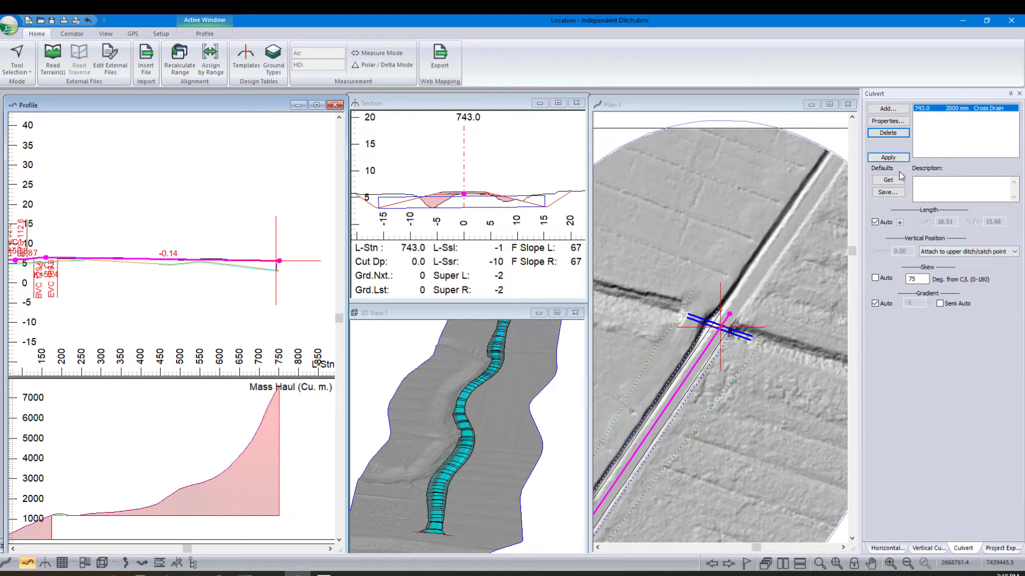
Step: Save the settings of the culvert at station 743.0 as the cross-drain defaults, and add a culvert with them at station 468.0
click(888, 192)
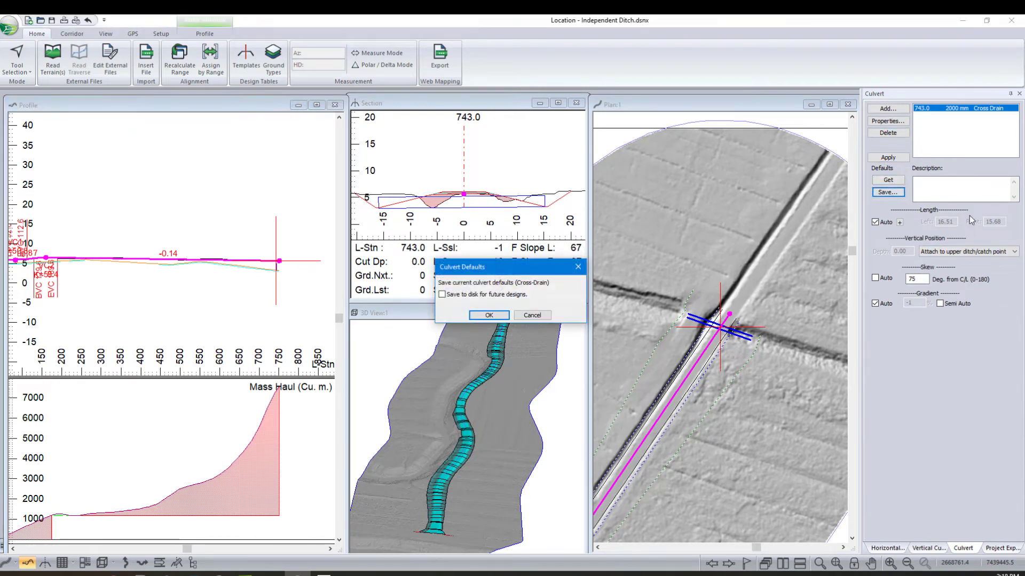
click(502, 314)
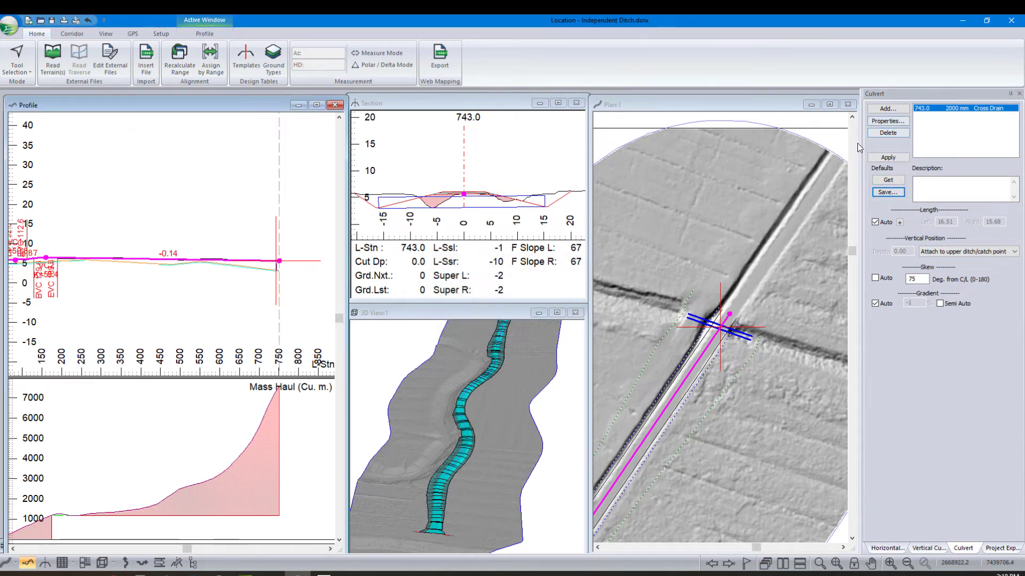
click(170, 265)
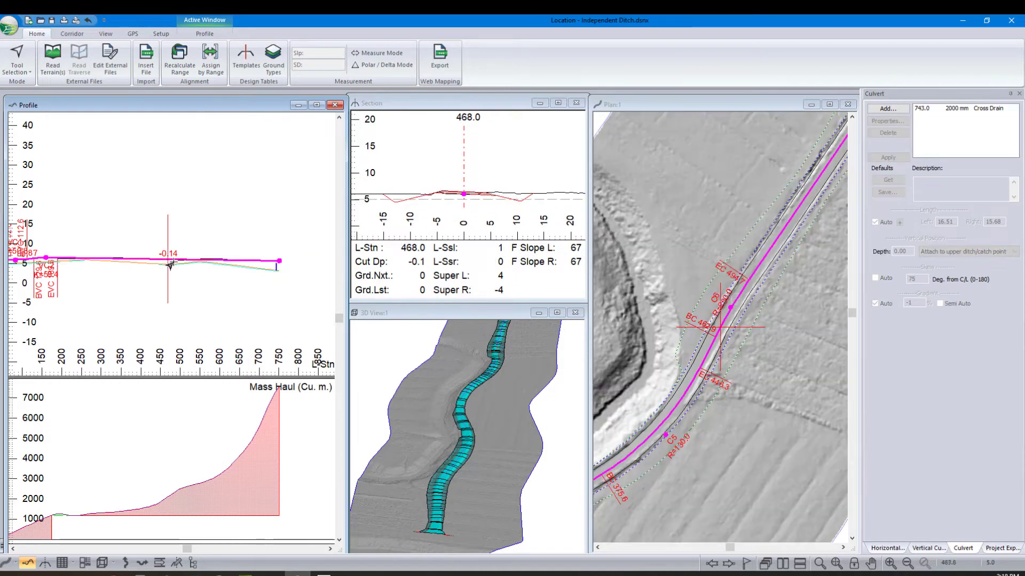
click(887, 109)
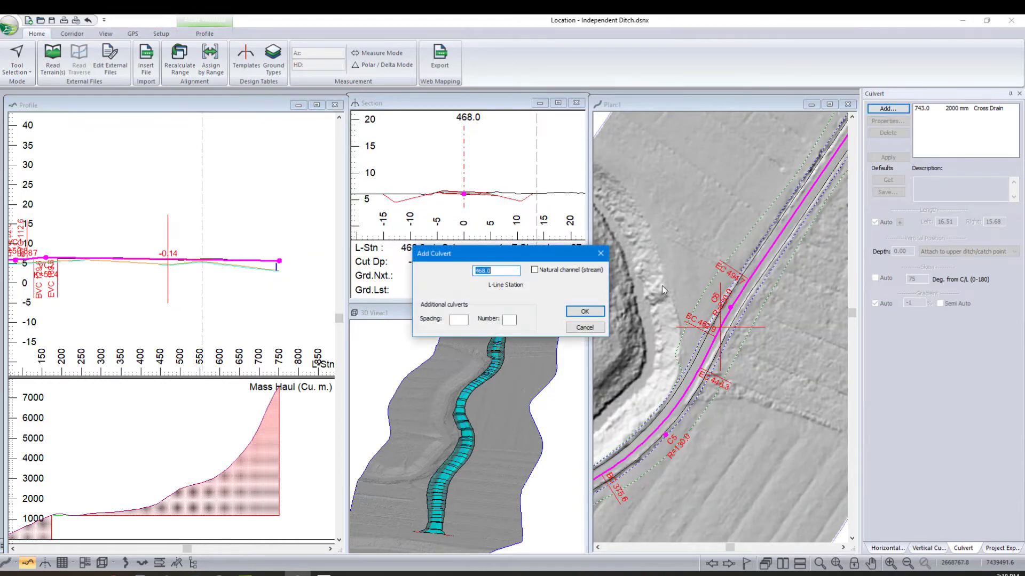
click(585, 311)
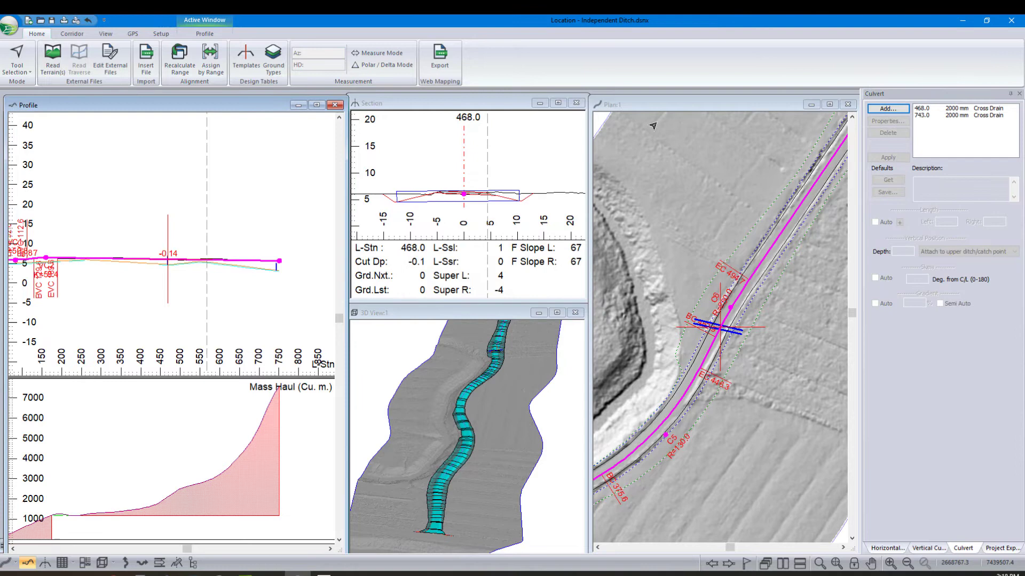
Step: Set the diameter of the culvert at station 468.0 to 500 mm and save its settings as the cross-drain defaults
double_click(959, 109)
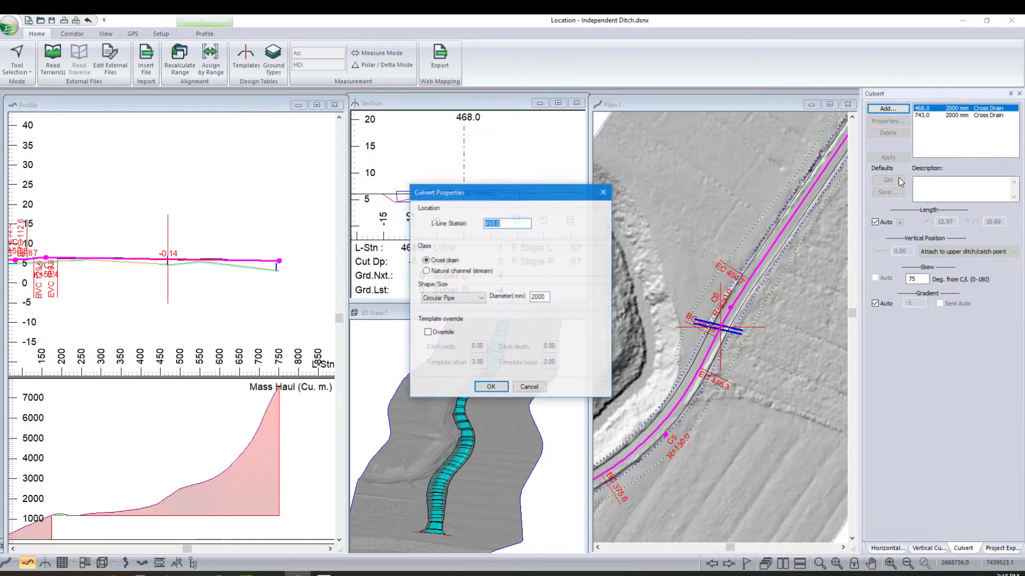
double_click(546, 297)
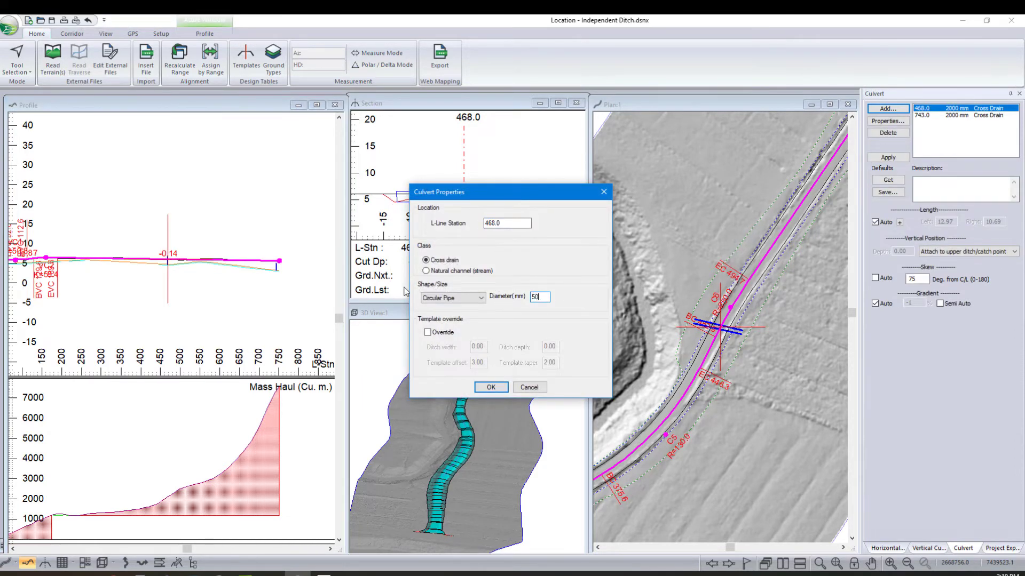
click(490, 387)
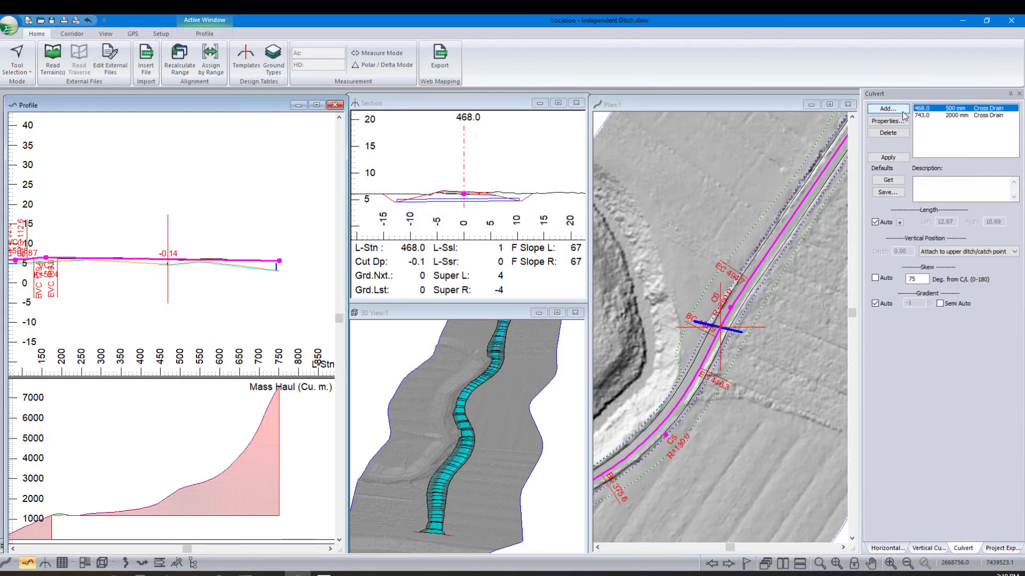
click(887, 195)
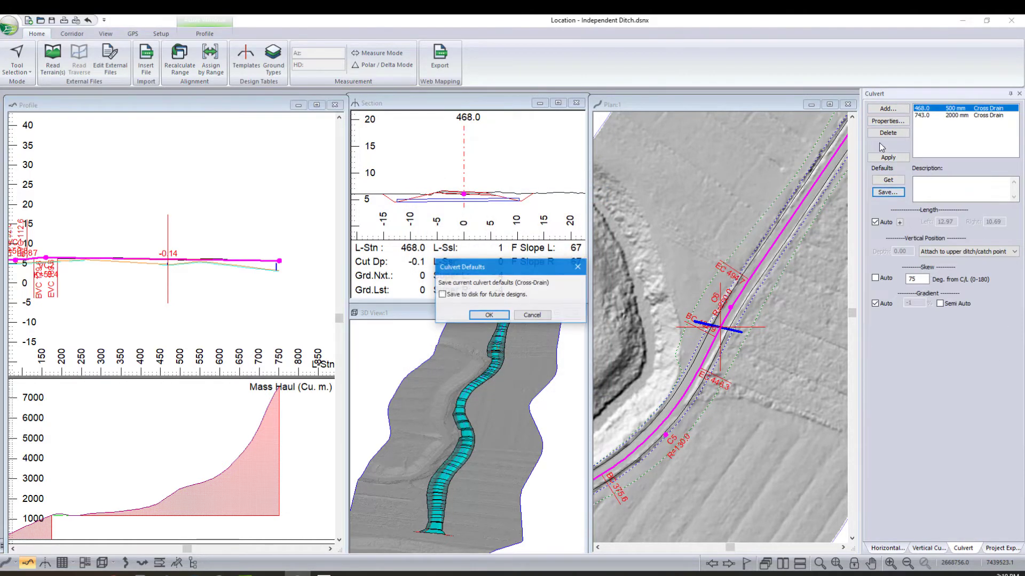
click(489, 315)
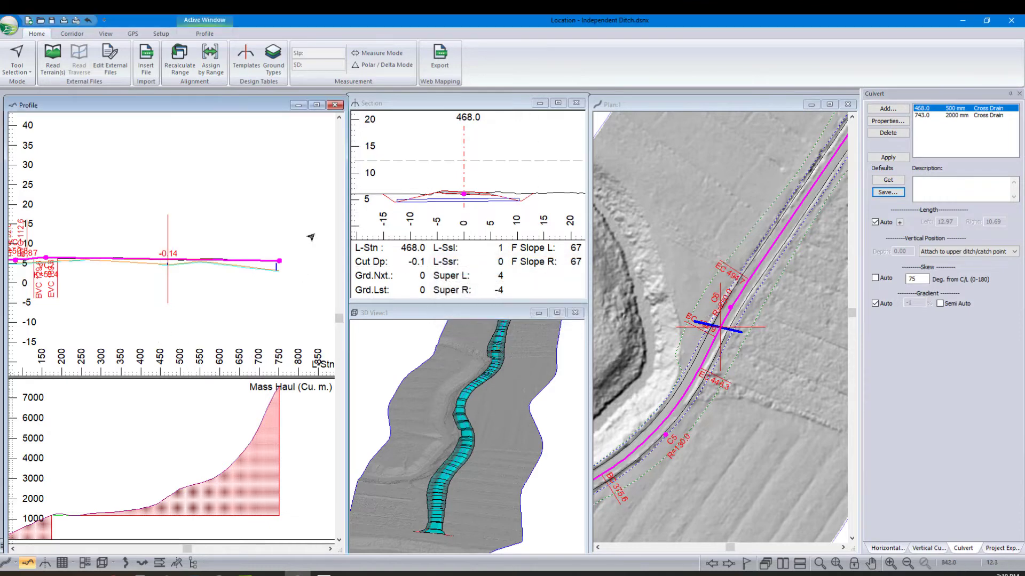
Step: Add a cross-drain culvert at station 72.7, near the low point at the start of the road
scroll(145, 250, up, 4)
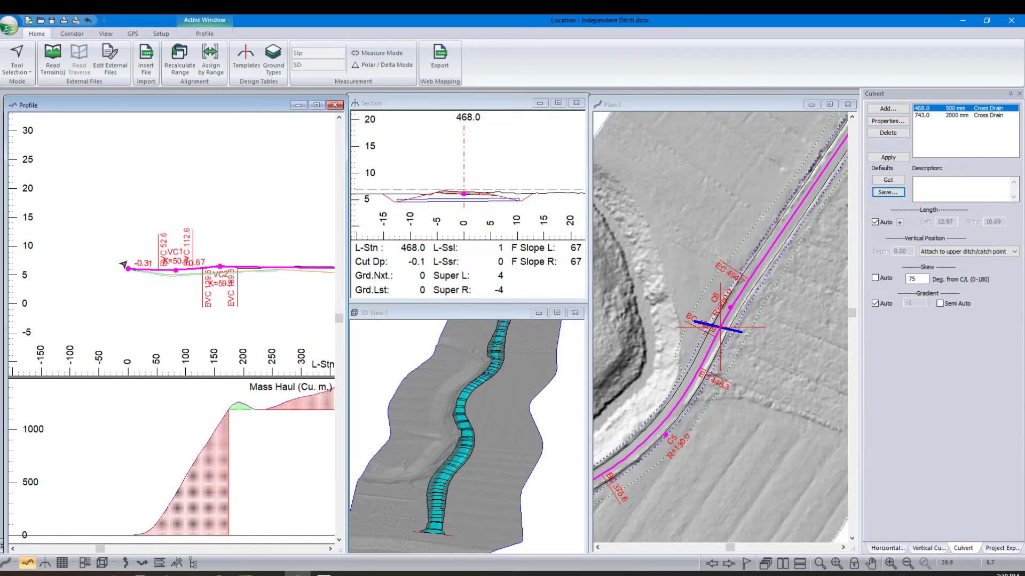
click(166, 269)
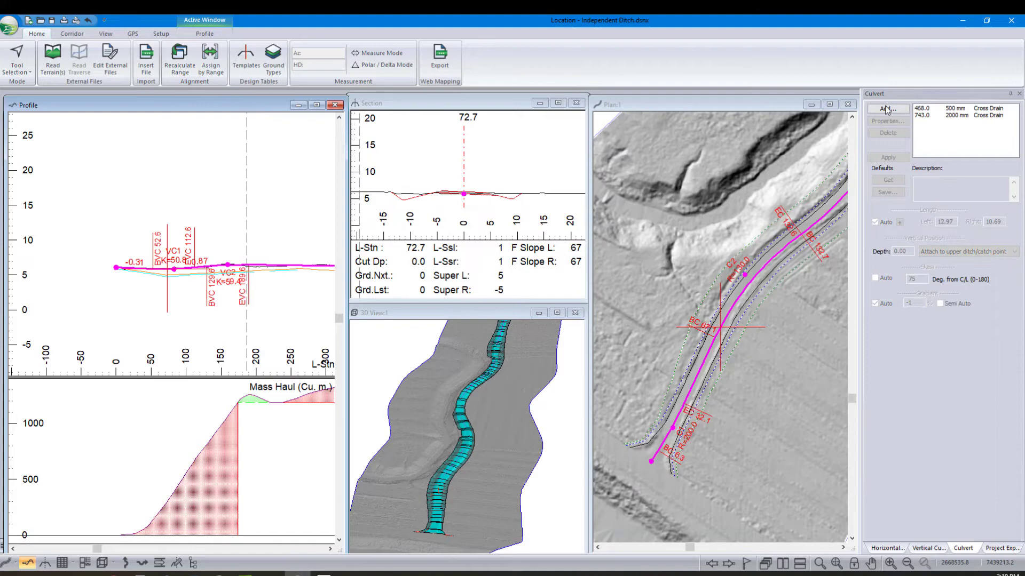
click(886, 109)
click(585, 313)
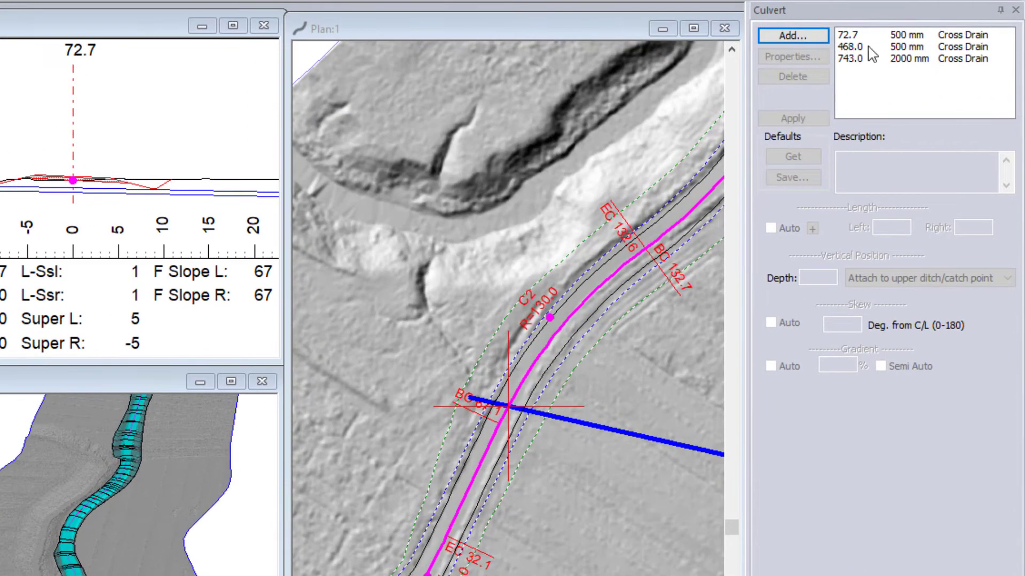
Step: Set the skew of the culvert at station 72.7 to 90 degrees from the centreline
click(851, 35)
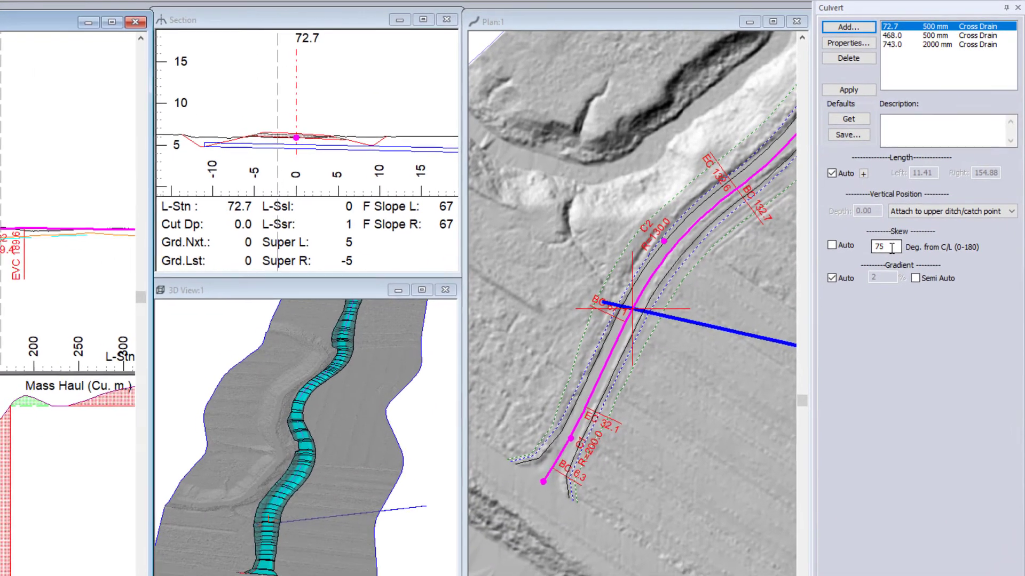
drag(891, 249, 875, 257)
key(Return)
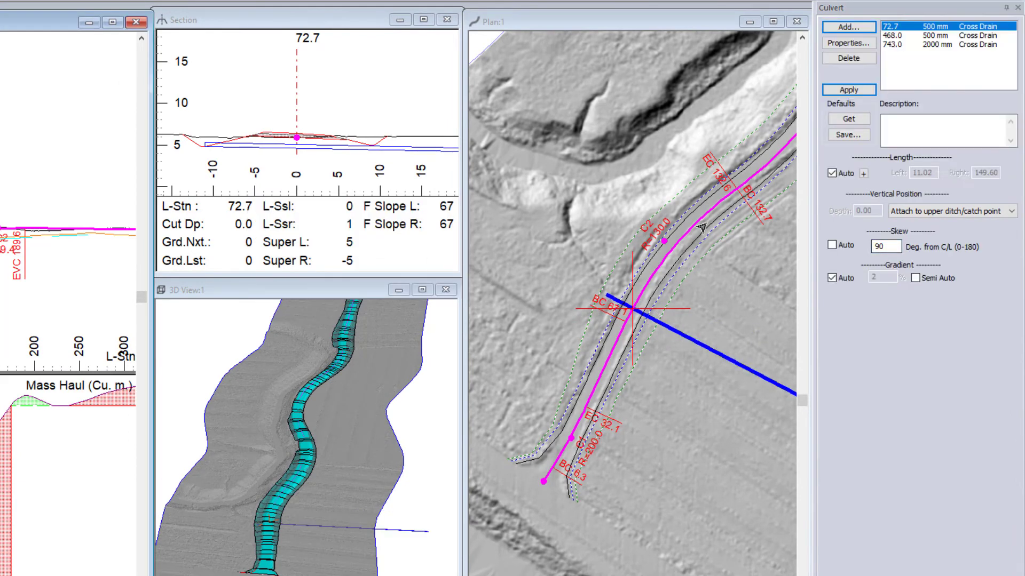
Step: Switch the gradient of the culvert at station 72.7 from Auto to Semi Auto with a value of 1%
click(831, 278)
click(915, 278)
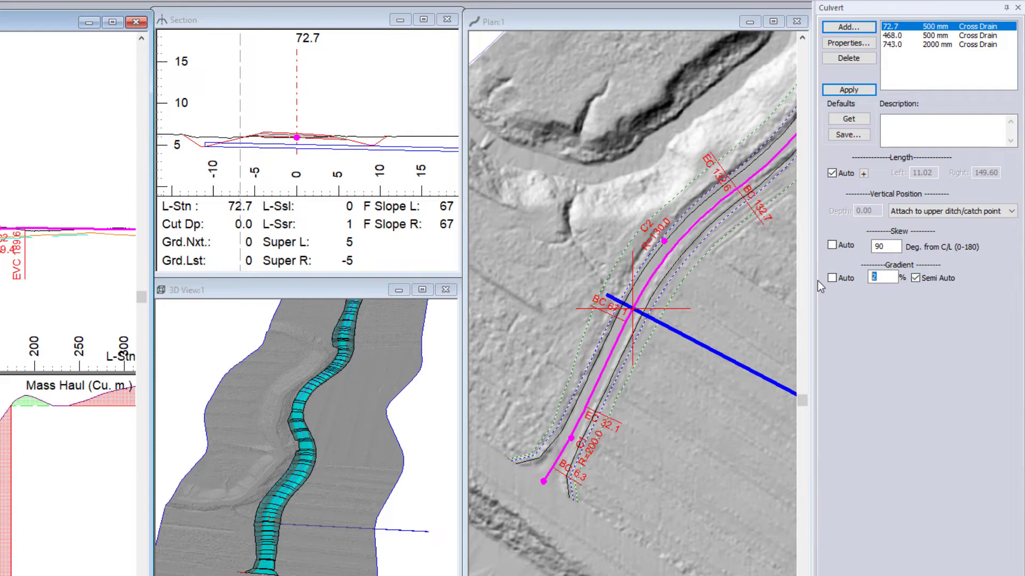
key(Return)
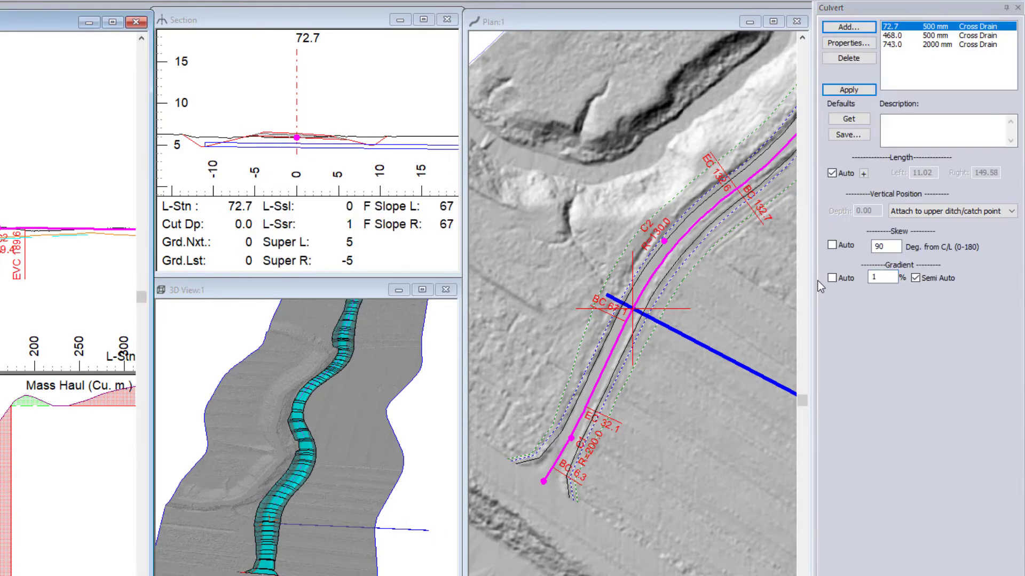
Step: Set the gradient of the culvert at station 72.7 to a fixed -1% with Semi Auto off
double_click(882, 274)
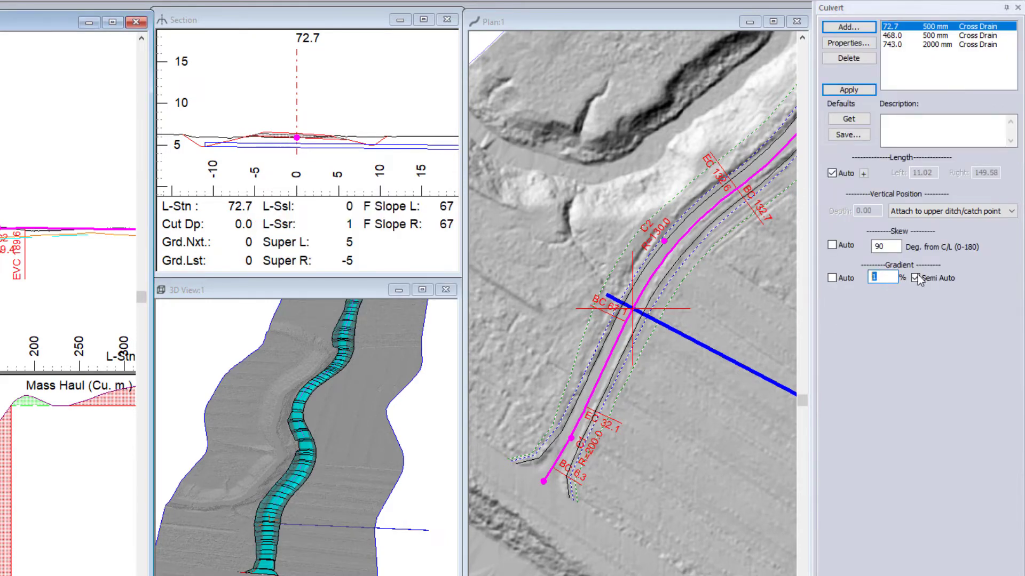
text(-1)
key(Return)
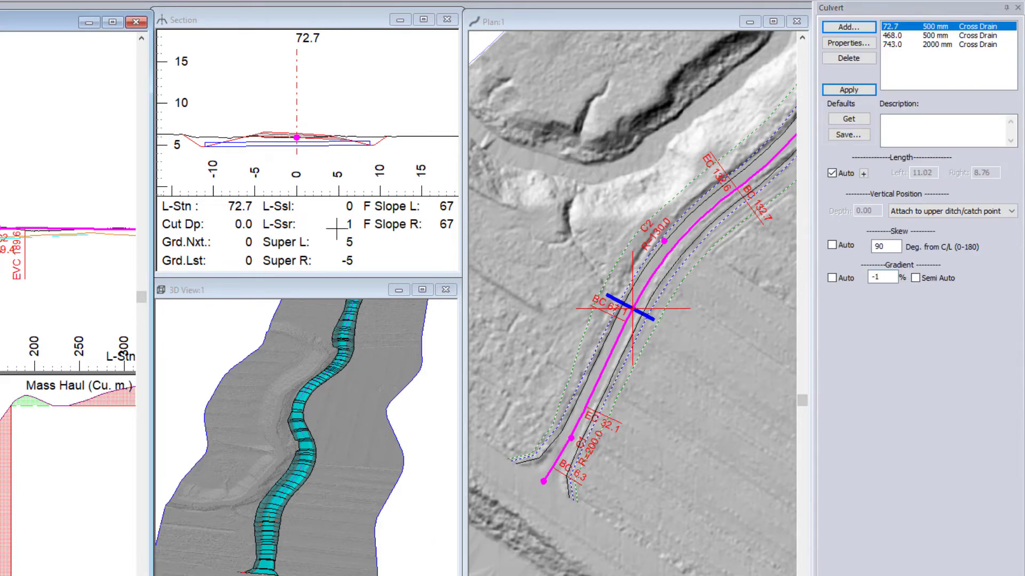
Step: Examine the rest of the road profile for the next low point and inspect the culvert at station 468.0 in plan and section
middle_drag(75, 229, 40, 234)
scroll(656, 296, down, 3)
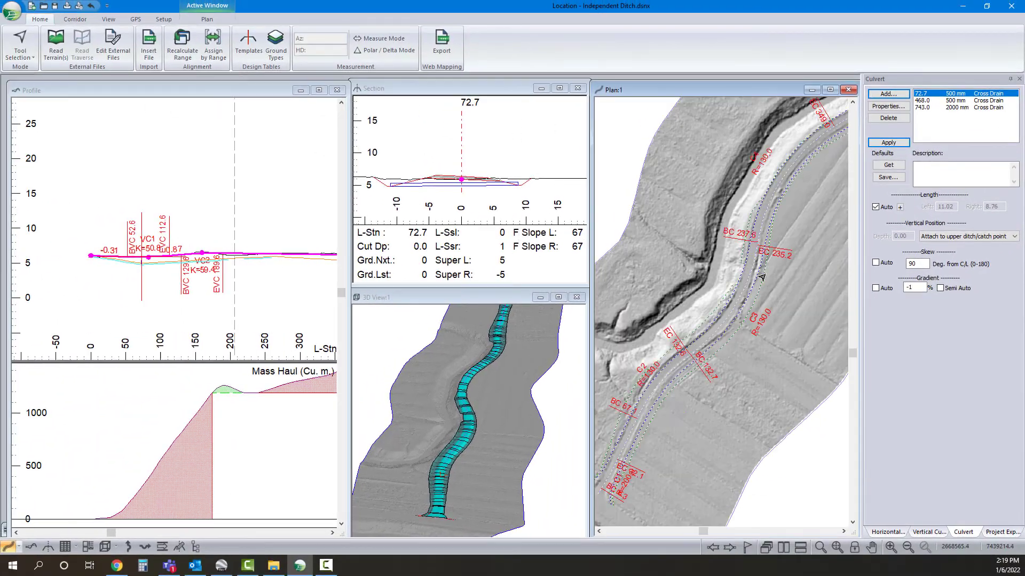
middle_drag(782, 234, 640, 383)
click(183, 267)
scroll(210, 270, down, 2)
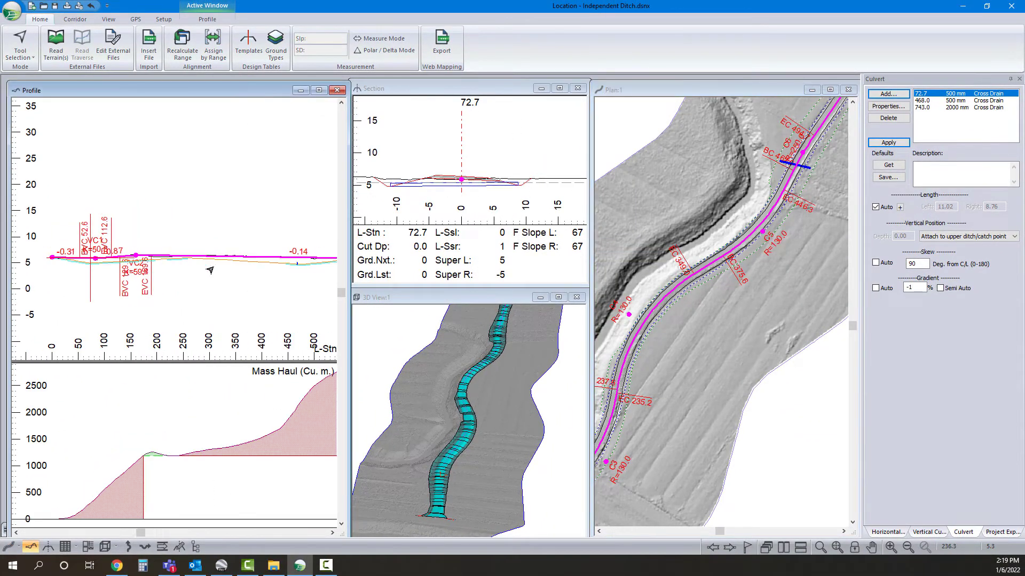
scroll(210, 283, down, 2)
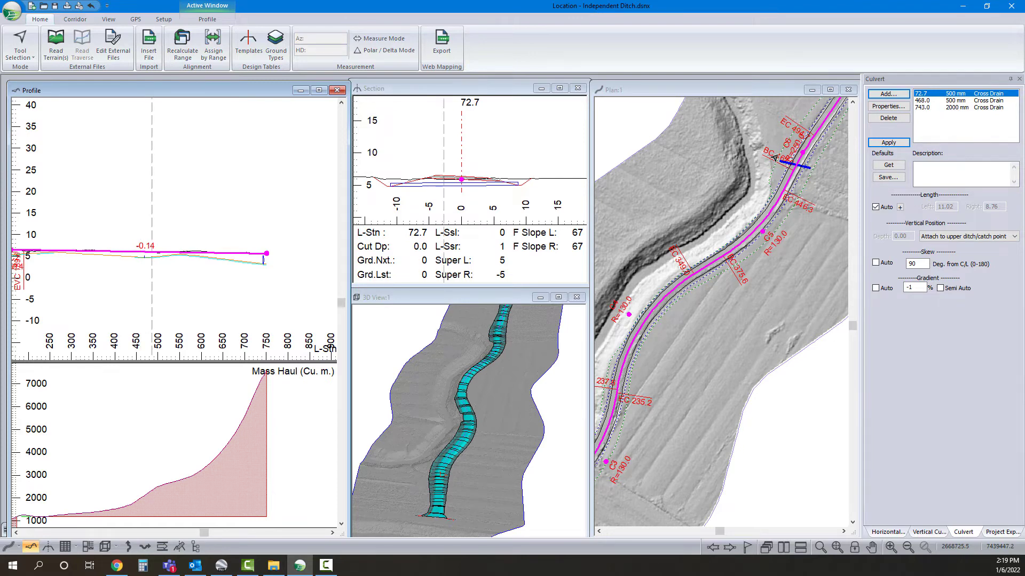
click(967, 101)
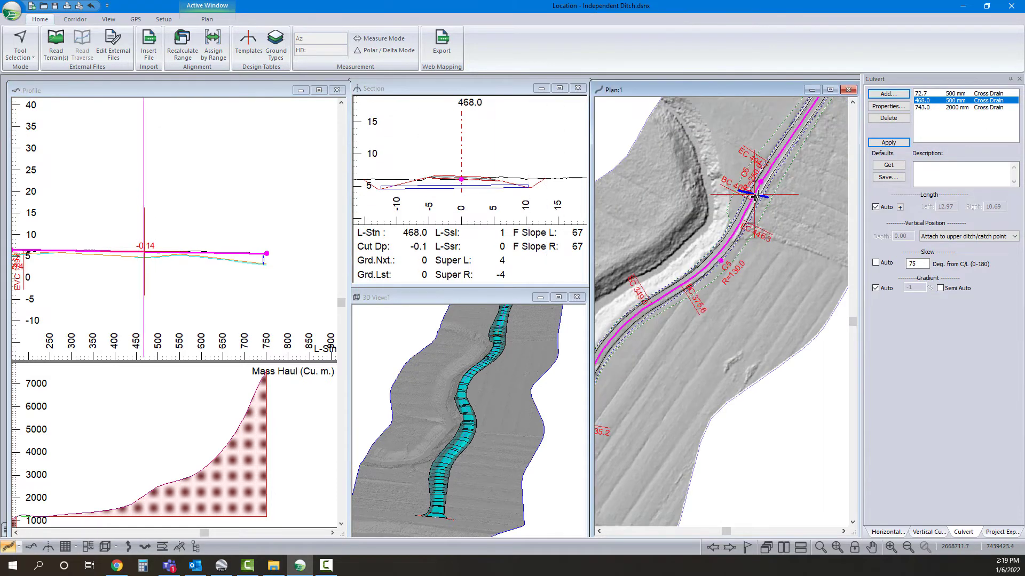
scroll(741, 193, up, 3)
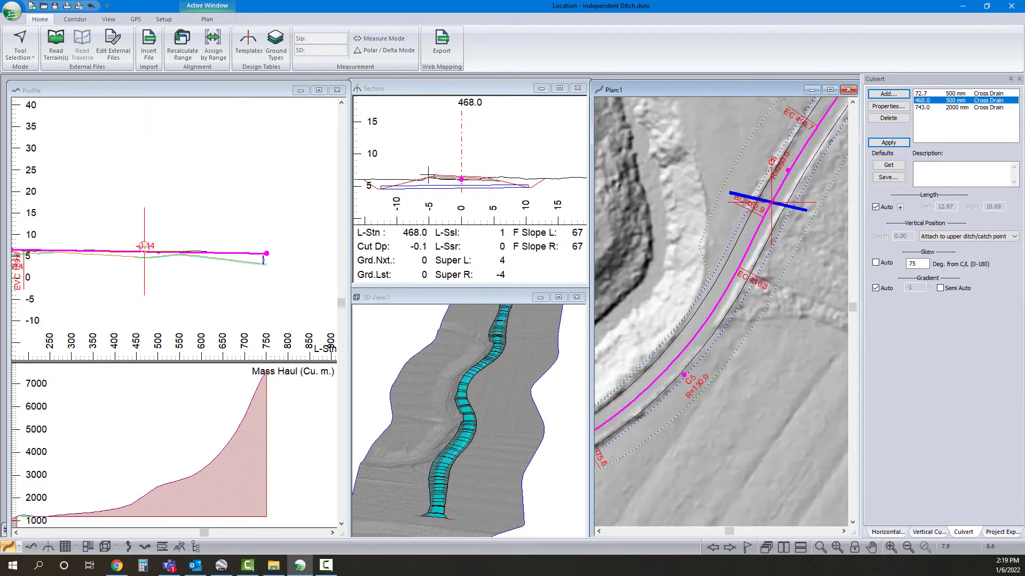
click(416, 176)
scroll(415, 178, down, 2)
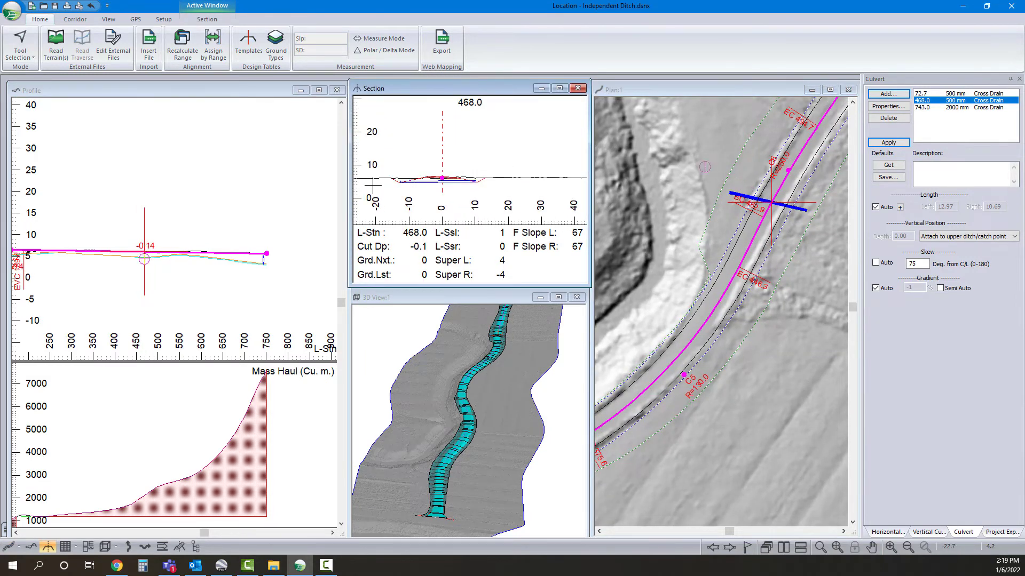
click(618, 216)
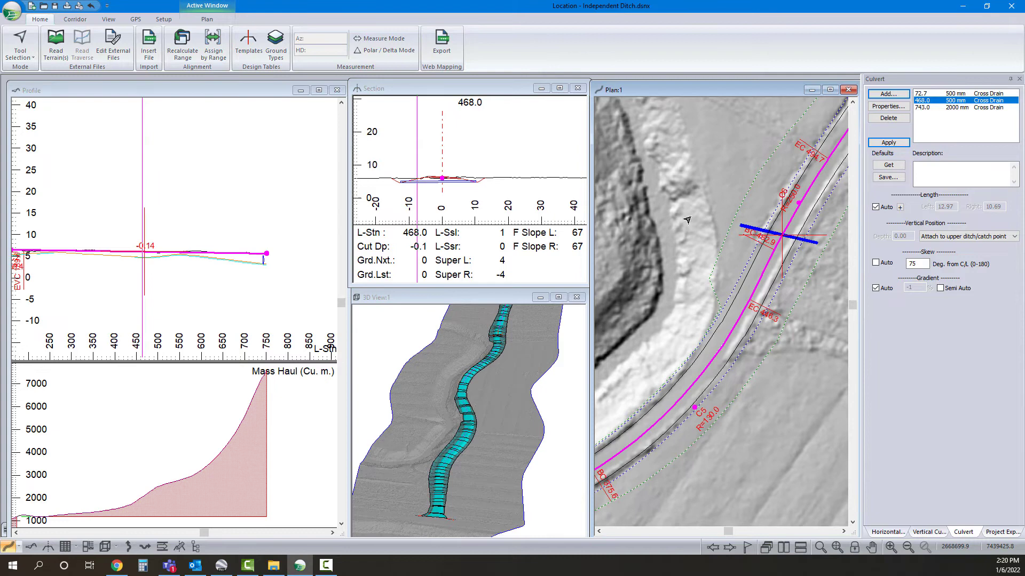
Step: Add a new horizontal alignment named H-align6 to the design, starting from a single coordinate point at easting 2668703.7, northing 7439417.1
click(1002, 532)
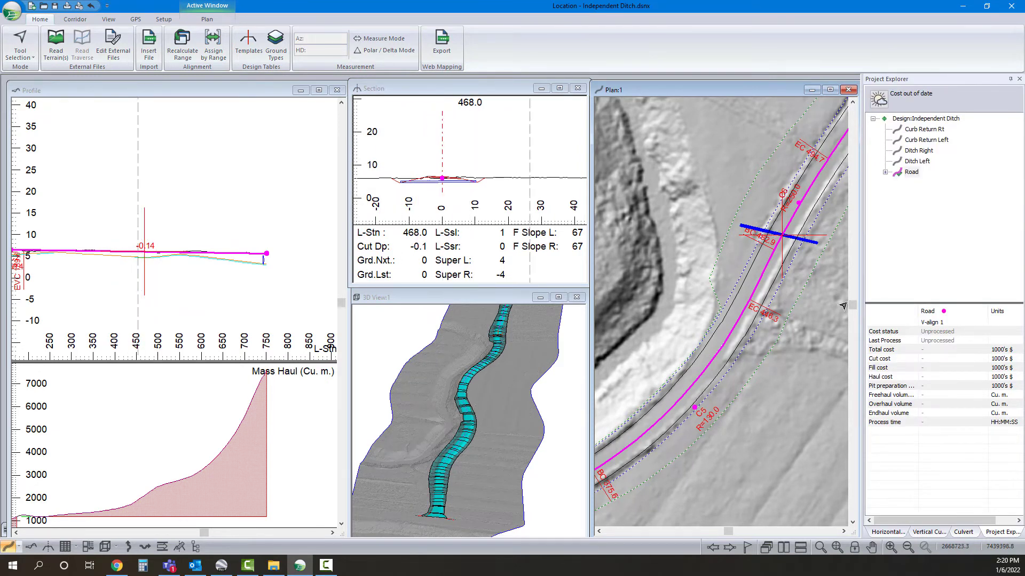
middle_drag(759, 243, 714, 290)
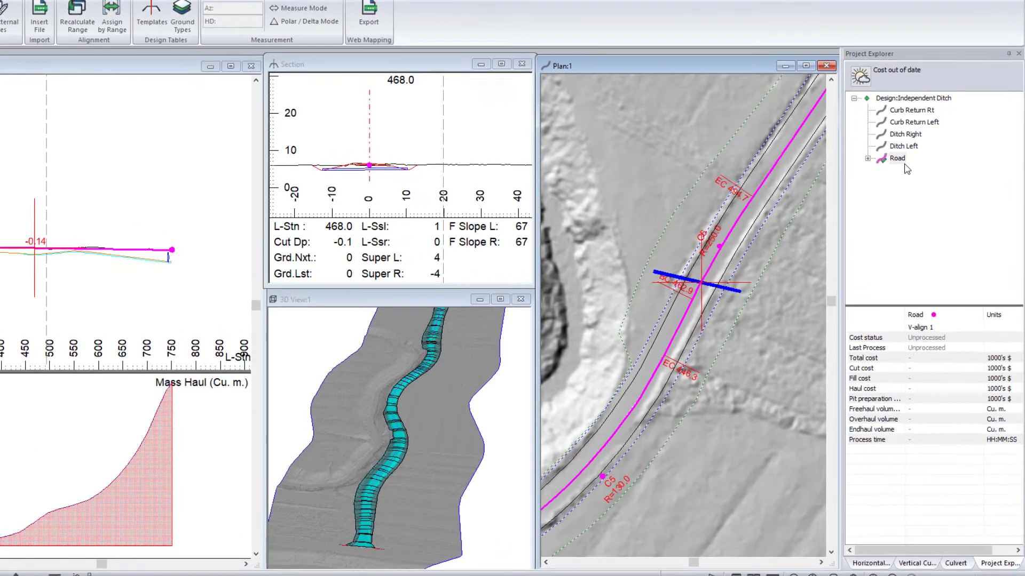
right_click(910, 171)
mouse_move(943, 182)
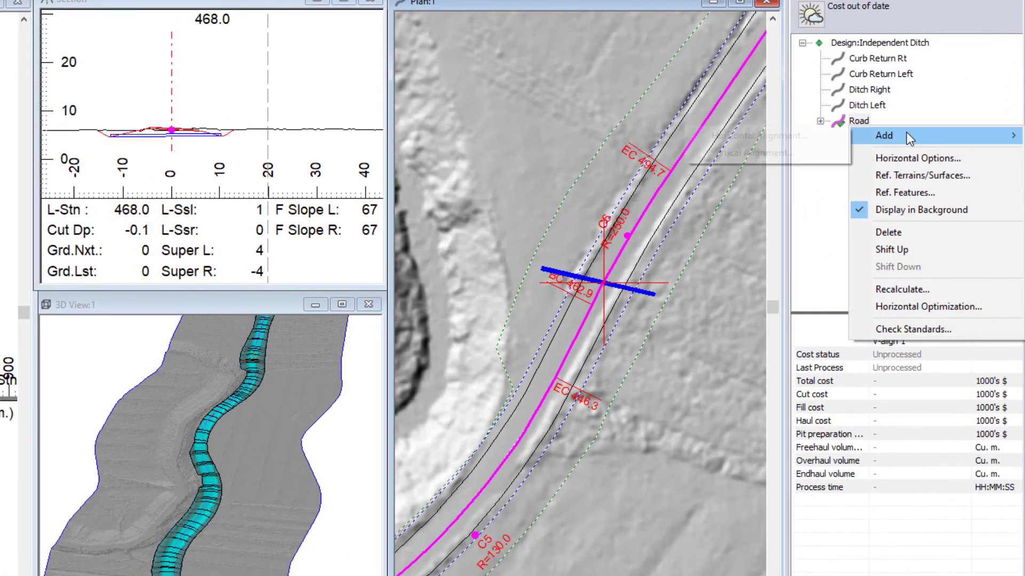
click(824, 136)
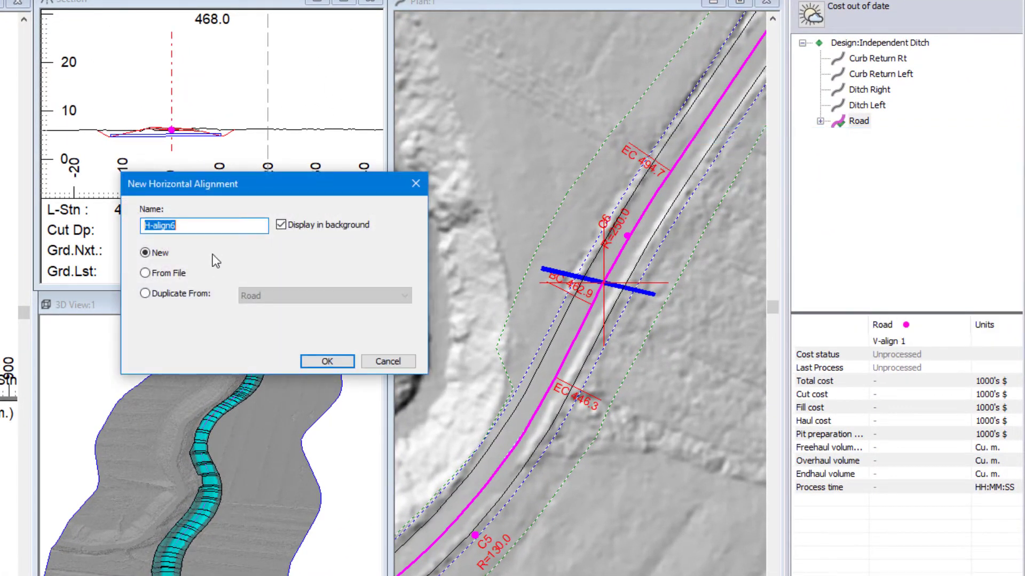
click(320, 361)
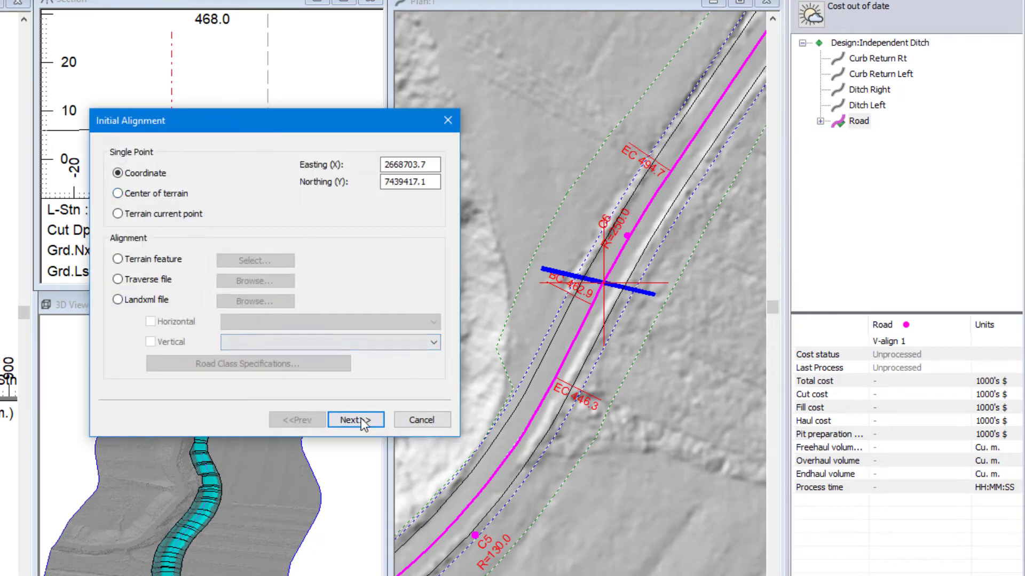
click(363, 421)
click(361, 421)
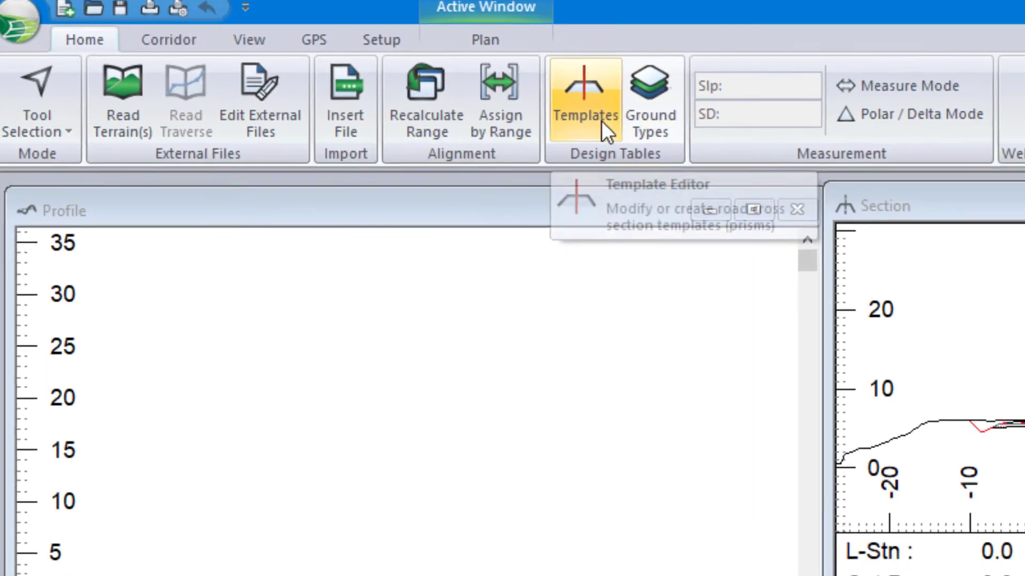
Step: Duplicate the RES - Resource Low Volume template as a new template in the Template Editor
click(621, 118)
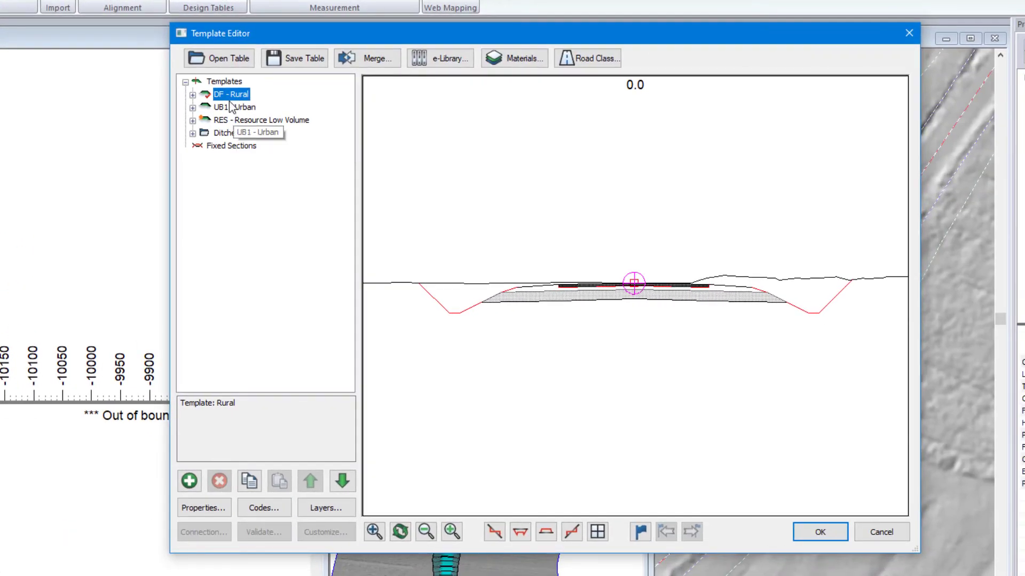
right_click(234, 121)
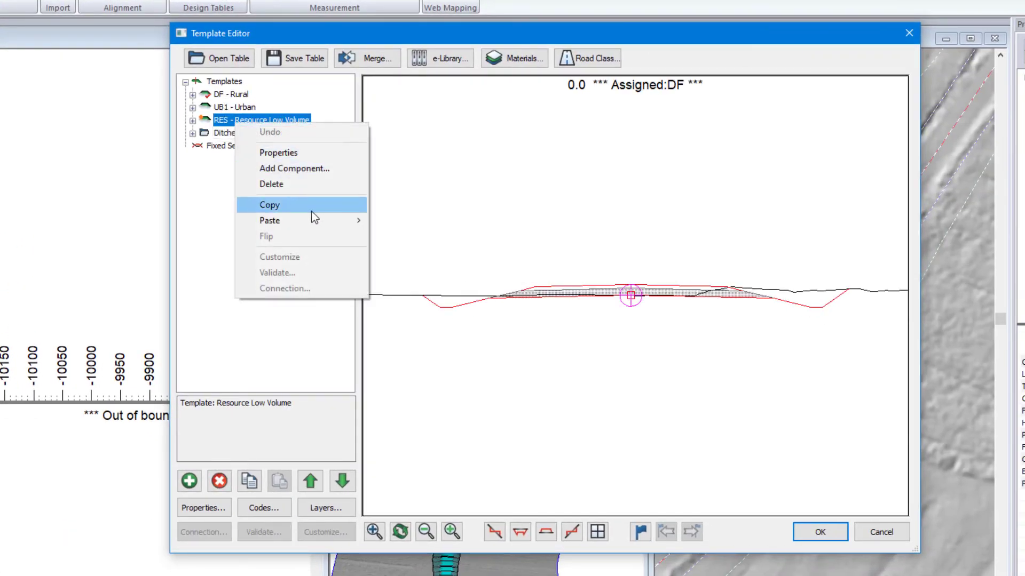
click(312, 209)
right_click(261, 122)
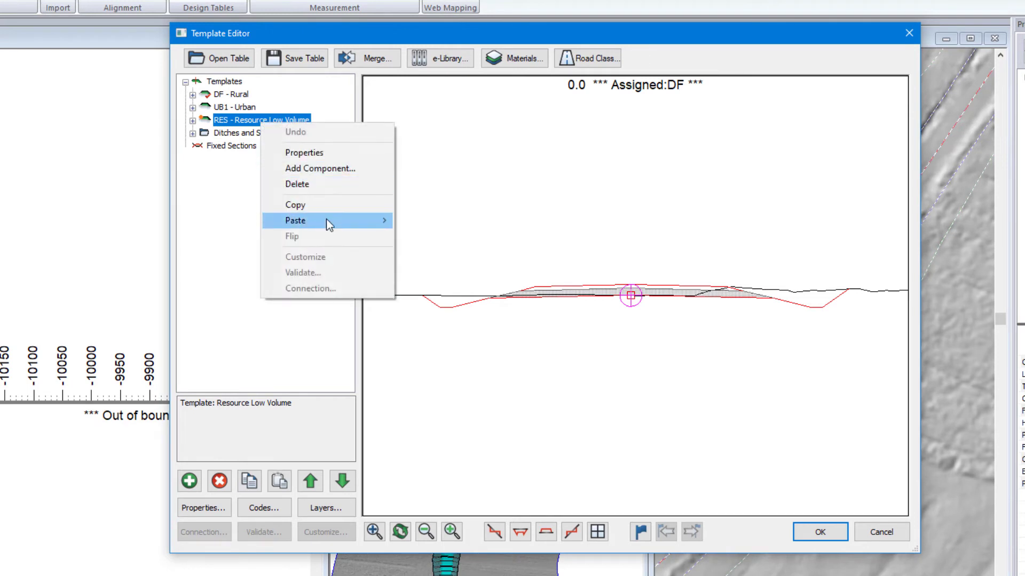
mouse_move(333, 219)
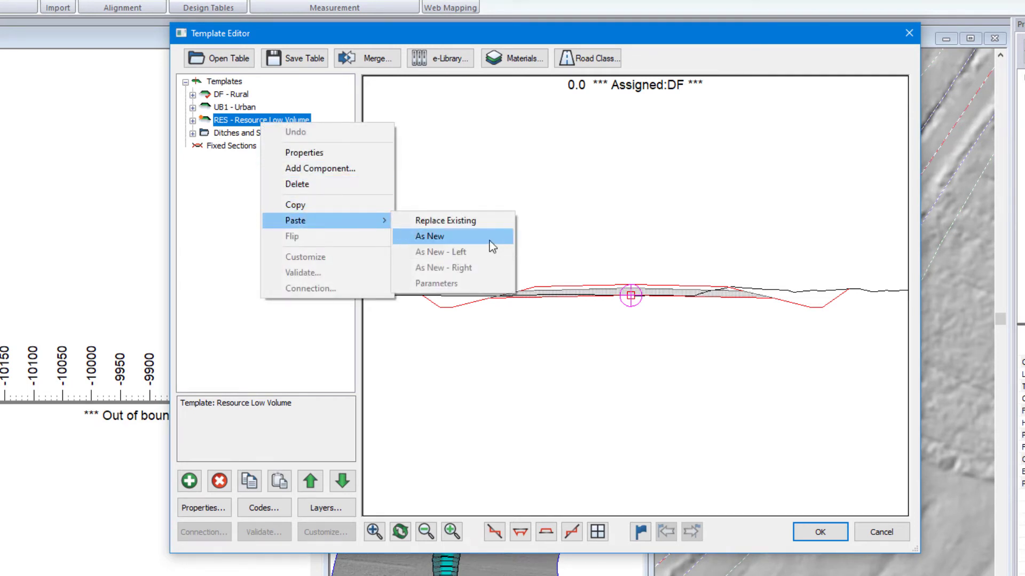
click(489, 242)
Step: Change the copied template's description to Ditch and set its left and right crown slopes to 0%
right_click(275, 146)
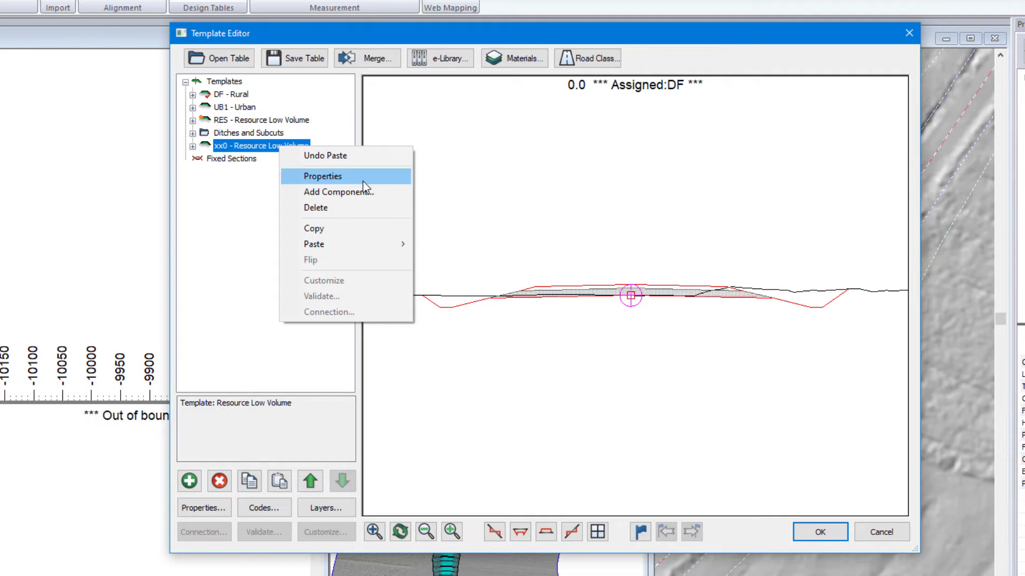
click(301, 174)
key(Tab)
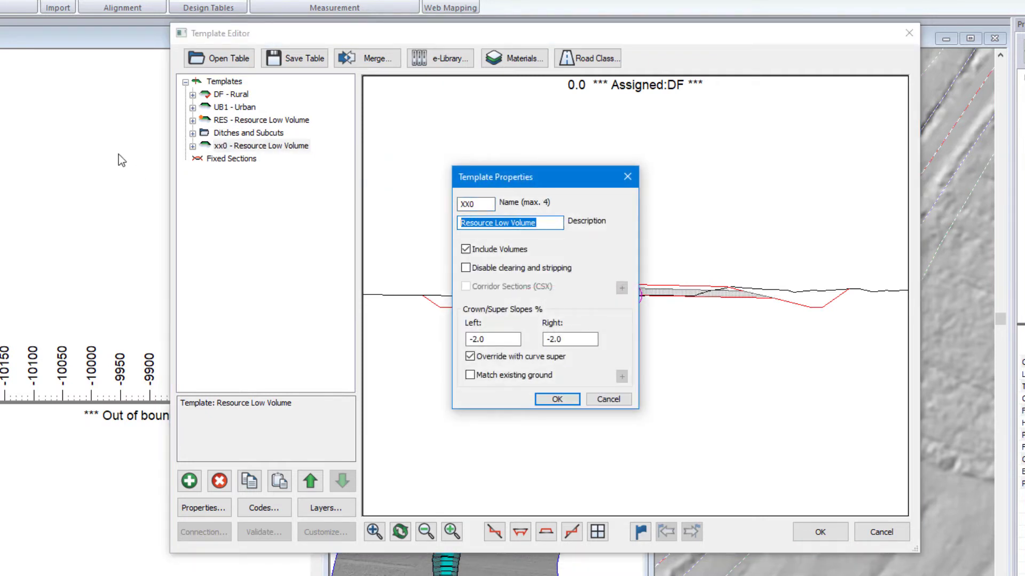
text(Ditch)
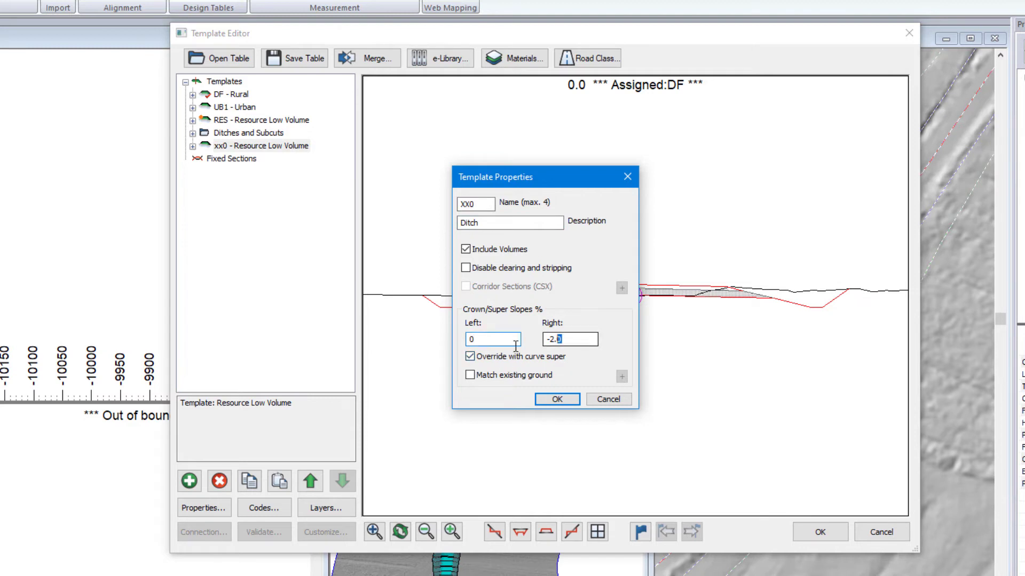
click(564, 402)
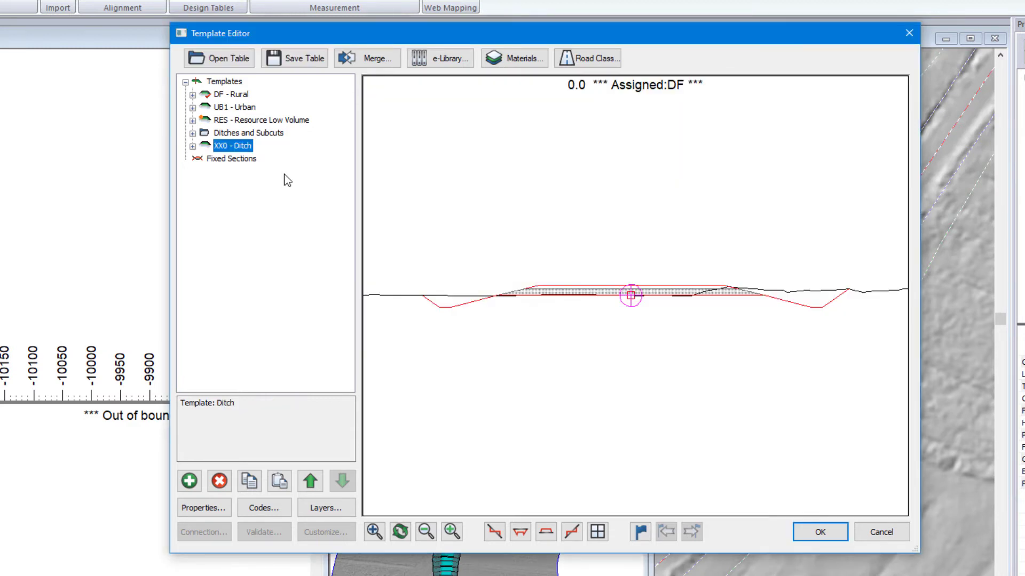
Step: Delete the left and right Ditch III - Vertical Tie components from the Ditch template
click(193, 146)
click(246, 184)
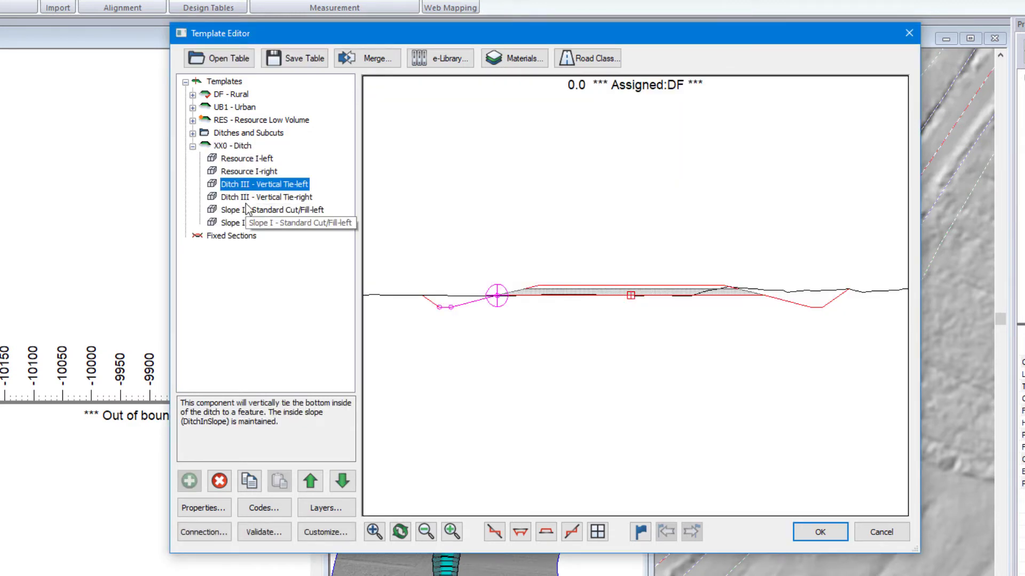
click(246, 198)
click(219, 481)
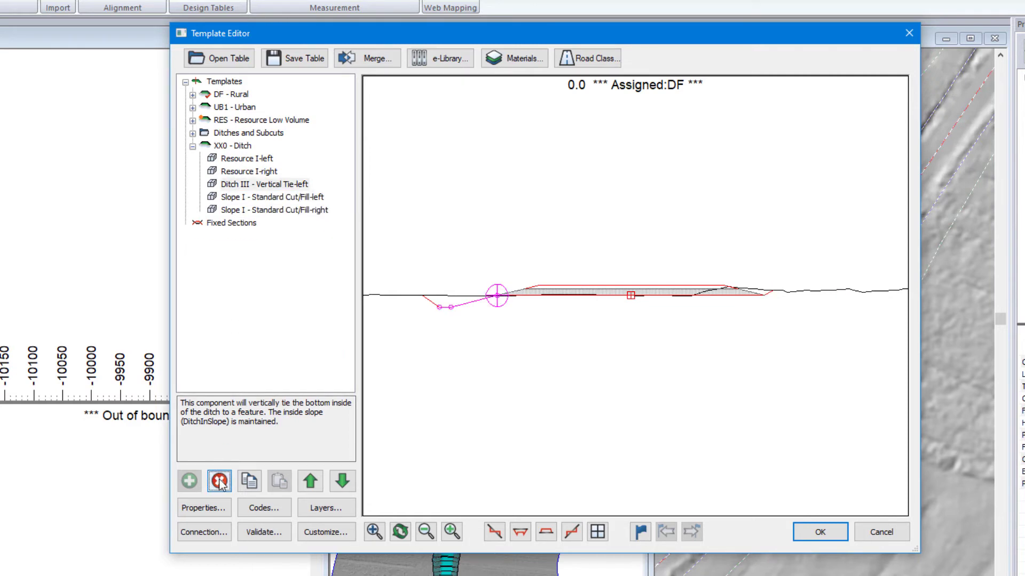
click(219, 480)
double_click(273, 185)
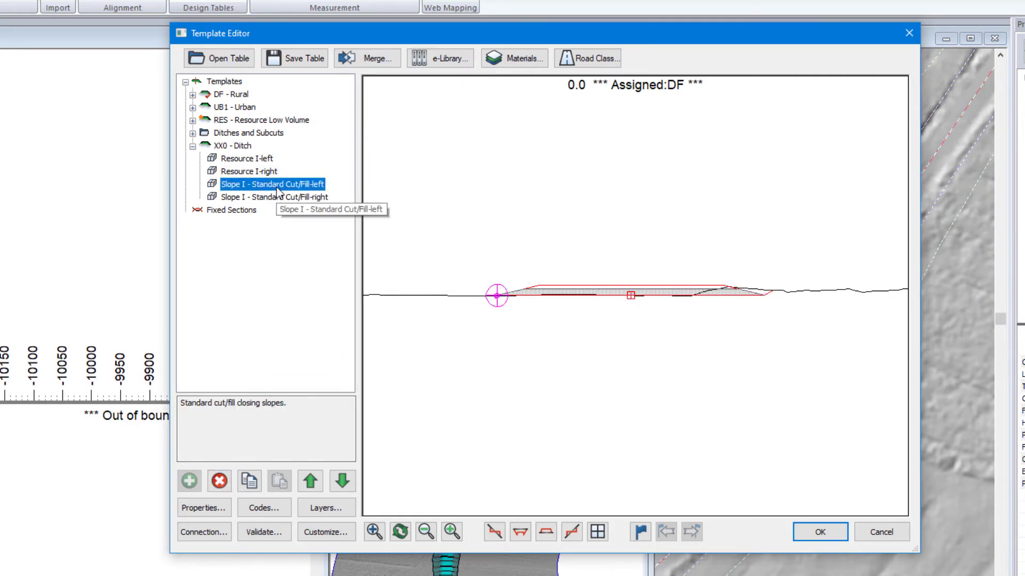
click(367, 514)
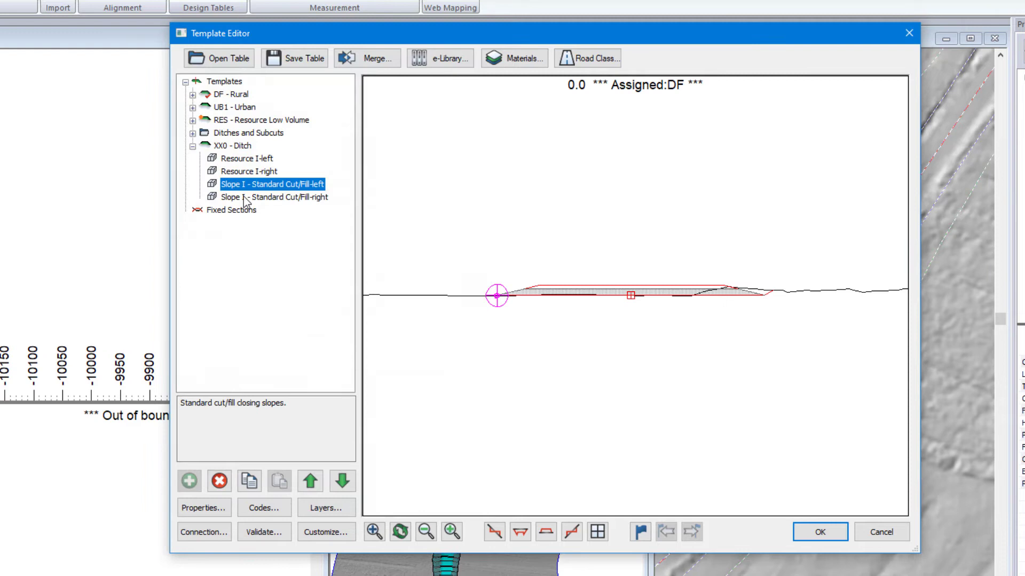
Step: Set the width of the Ditch template's left Resource I component to 0.5 m
click(251, 160)
double_click(252, 160)
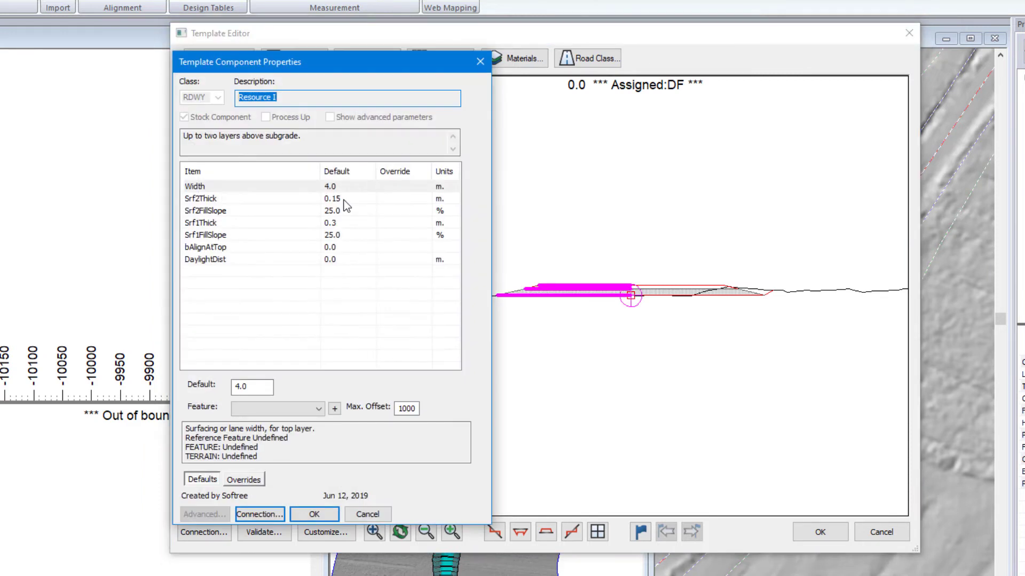
click(260, 389)
text(.5)
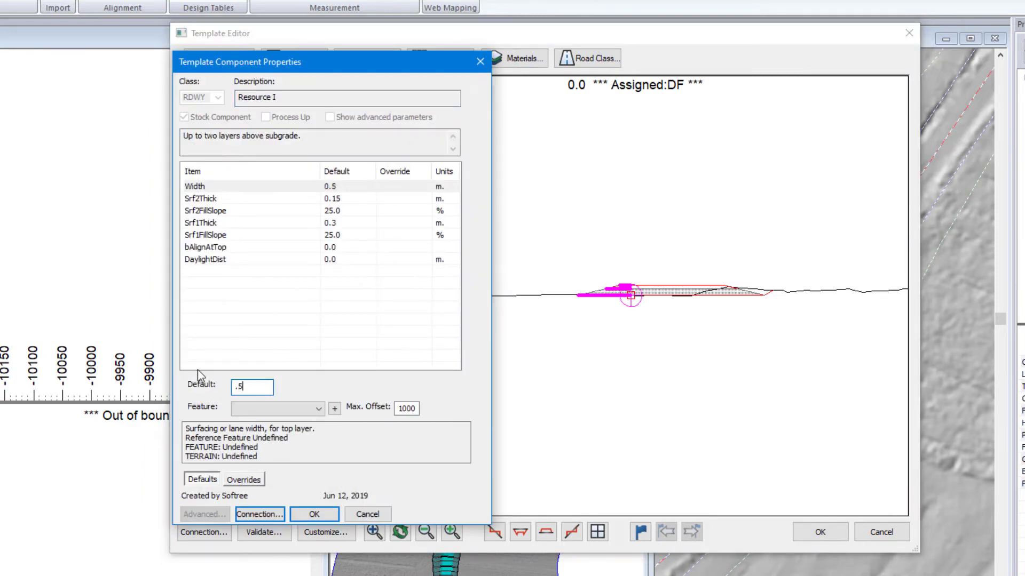
key(Tab)
Step: Set the surface thicknesses Srf2Thick and Srf1Thick of the left Resource I component to 0
click(336, 201)
click(249, 387)
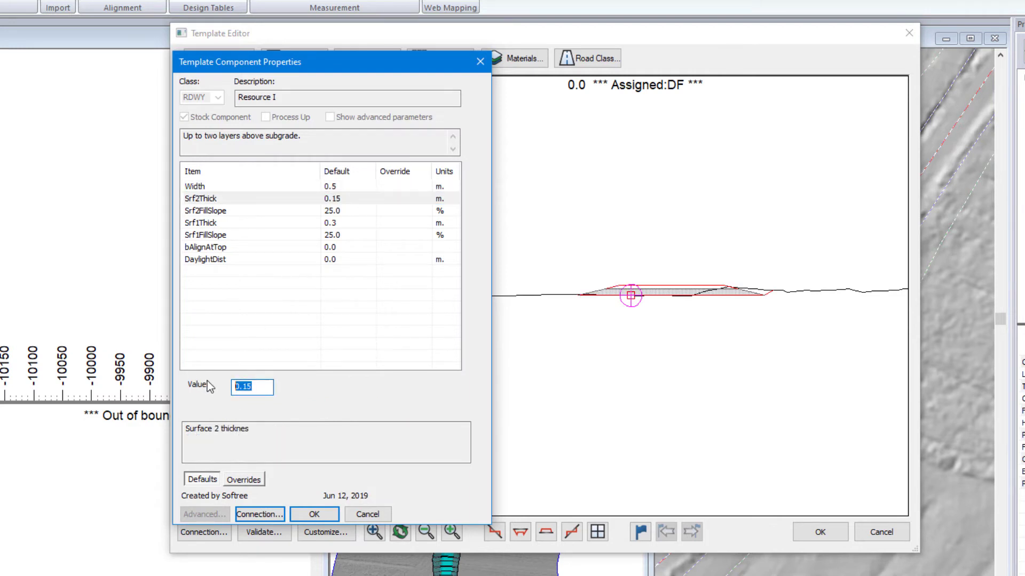
text(0)
click(332, 223)
click(258, 388)
text(0)
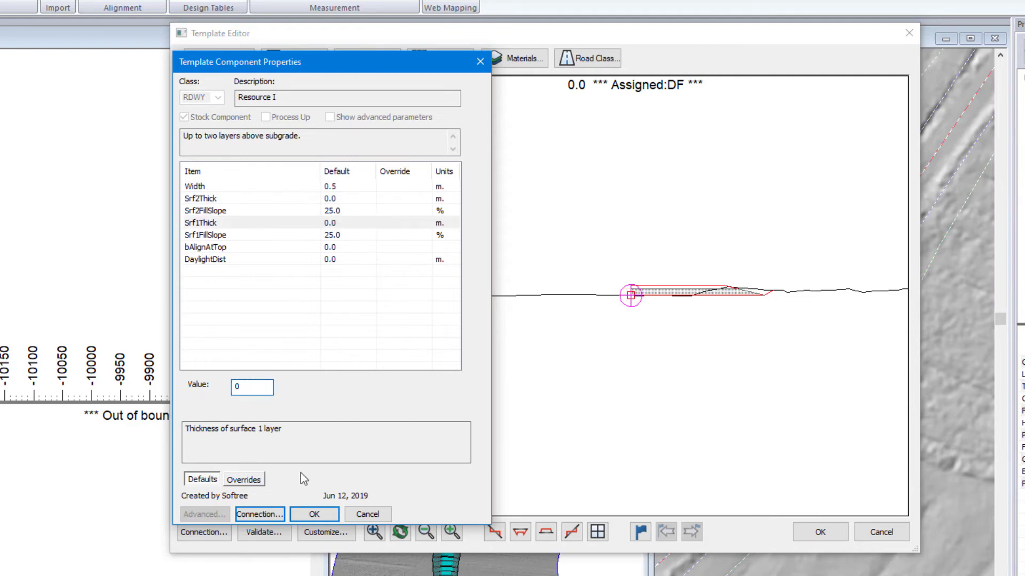
click(316, 515)
Step: Replace the right Resource I component with a right-side copy of the left one, and lower the template below ground in the preview
click(259, 173)
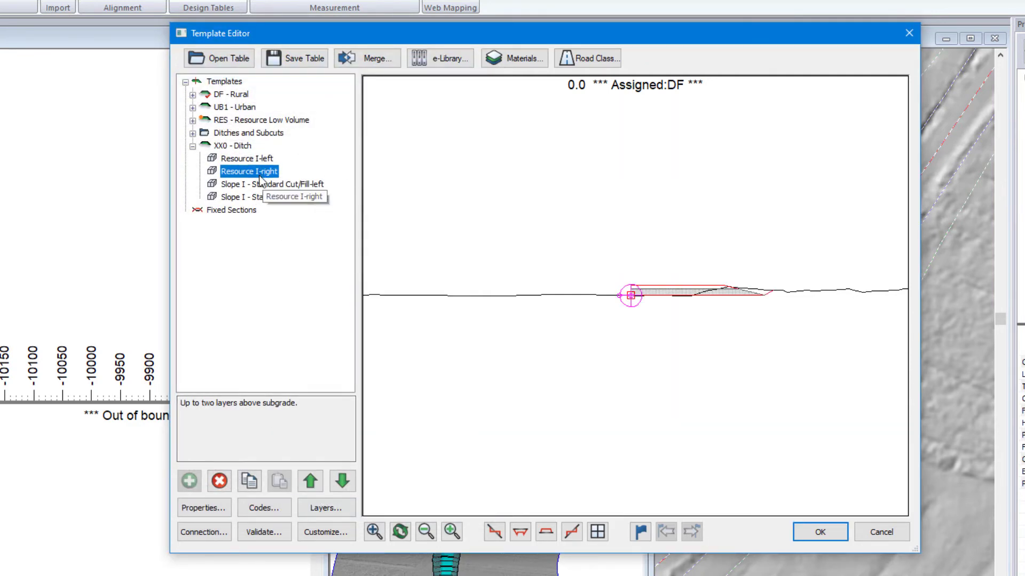
click(219, 481)
right_click(264, 160)
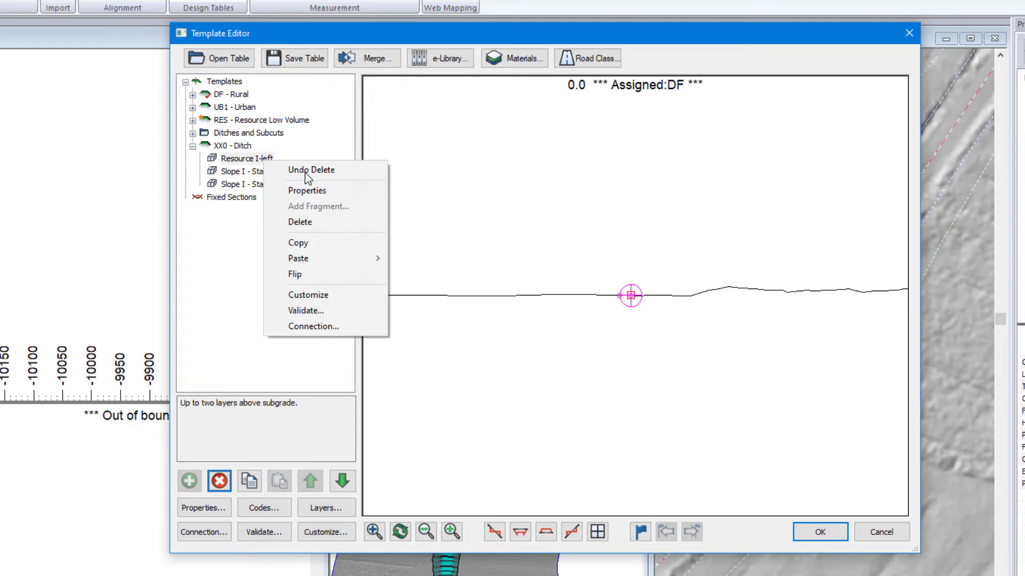
click(298, 242)
right_click(258, 155)
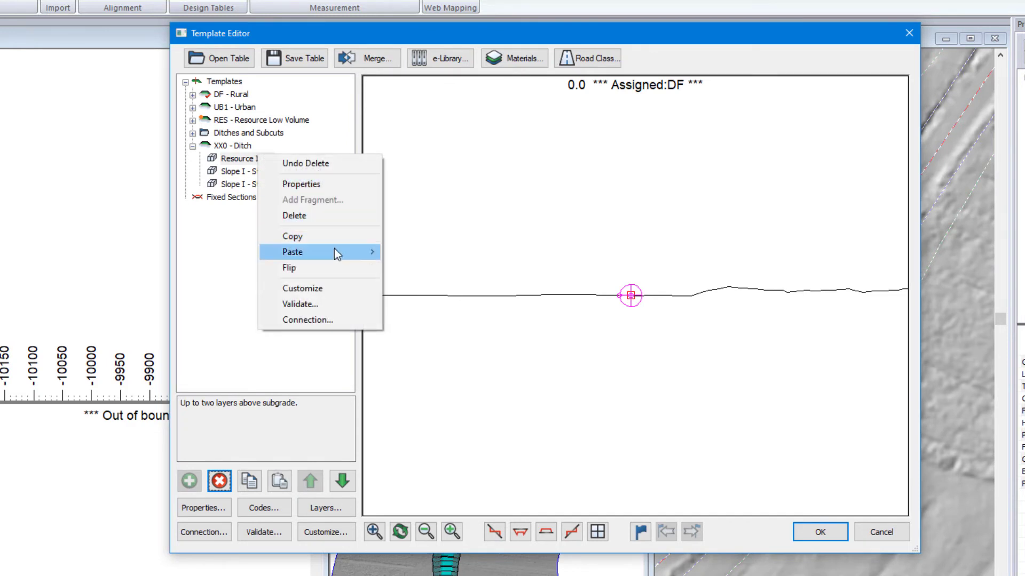
mouse_move(334, 251)
click(443, 298)
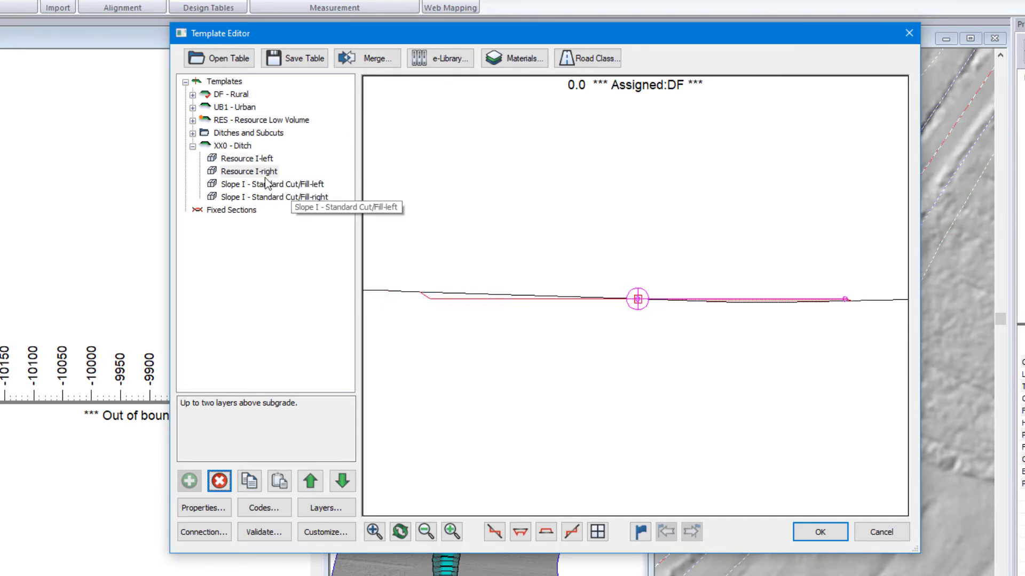
scroll(632, 323, down, 3)
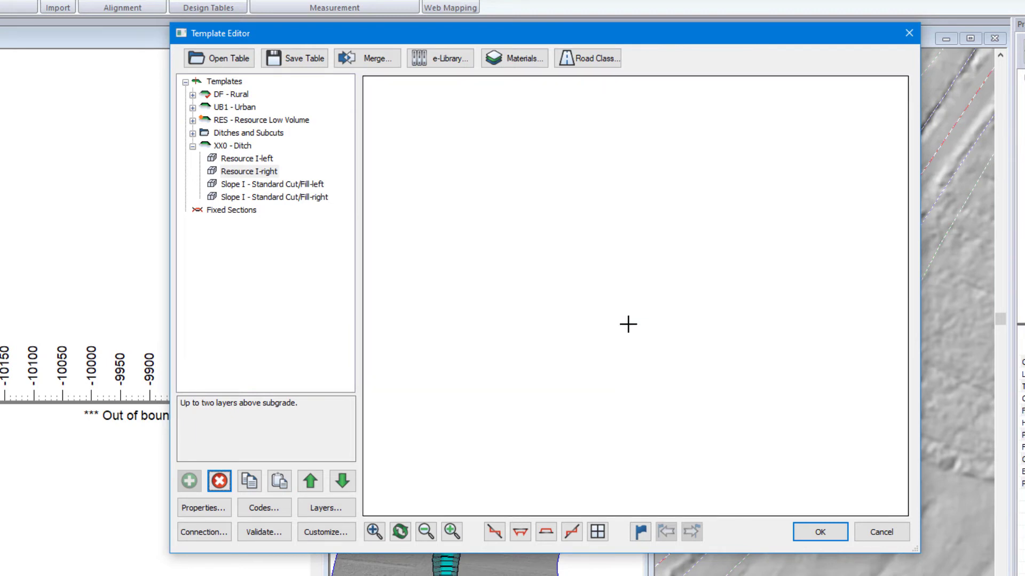
drag(690, 317, 686, 405)
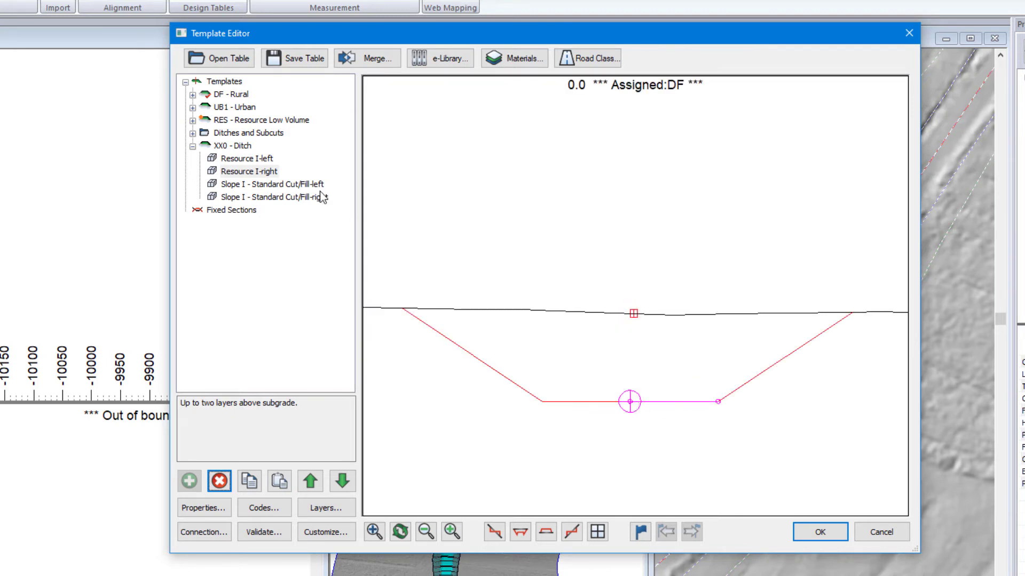
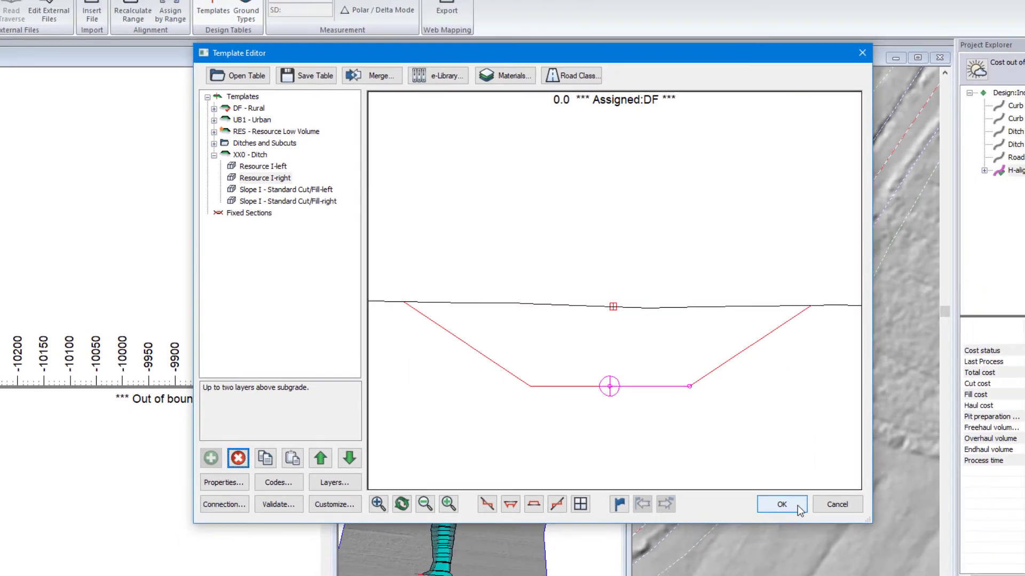
Step: Accept the edited Ditch template and recalculate the current alignment
click(819, 532)
click(555, 317)
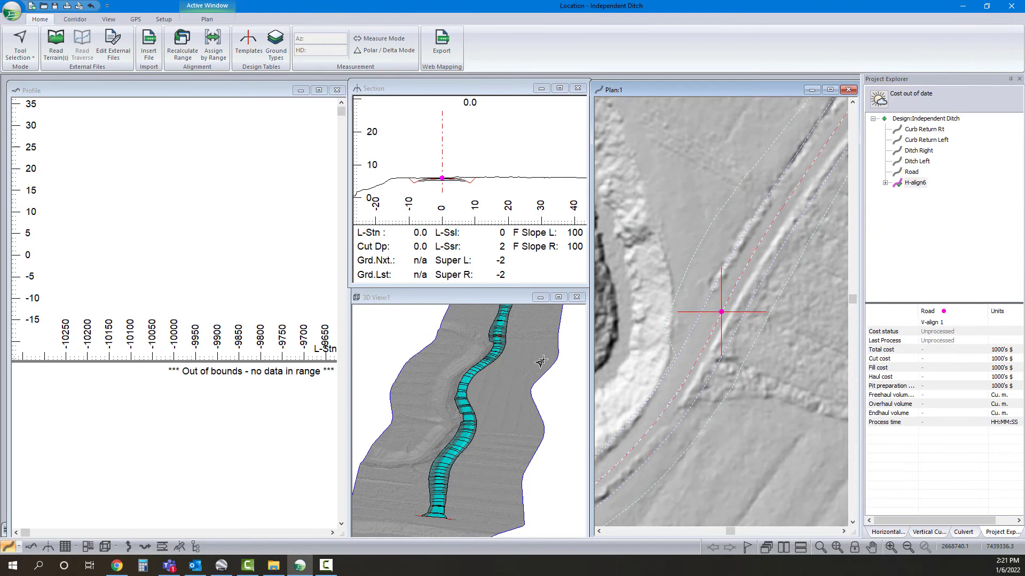
Step: Set the Road / Final Merged Surface corridor surface to merge into the topo surface in the reference surfaces of the 3D view
right_click(492, 351)
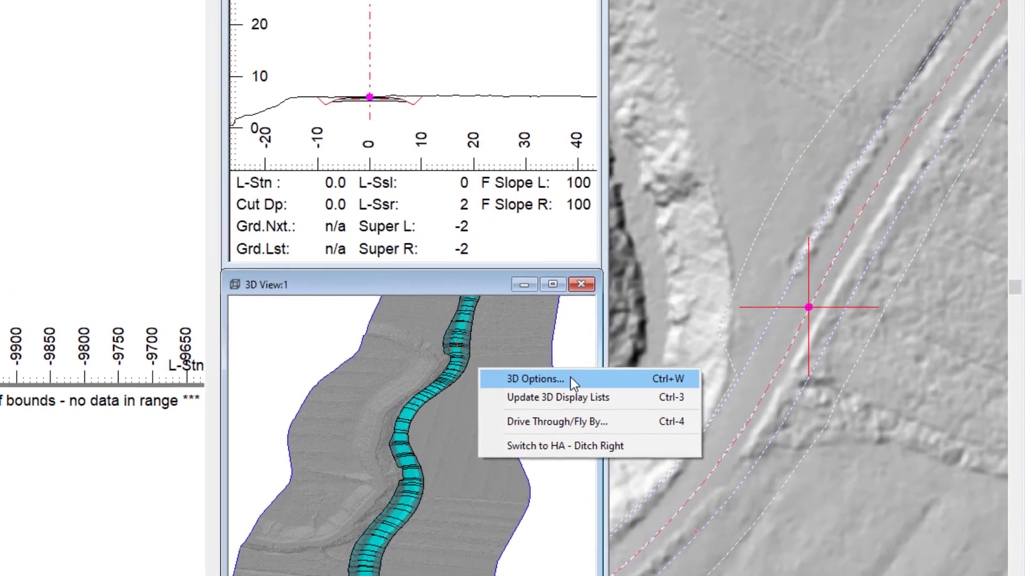
click(527, 354)
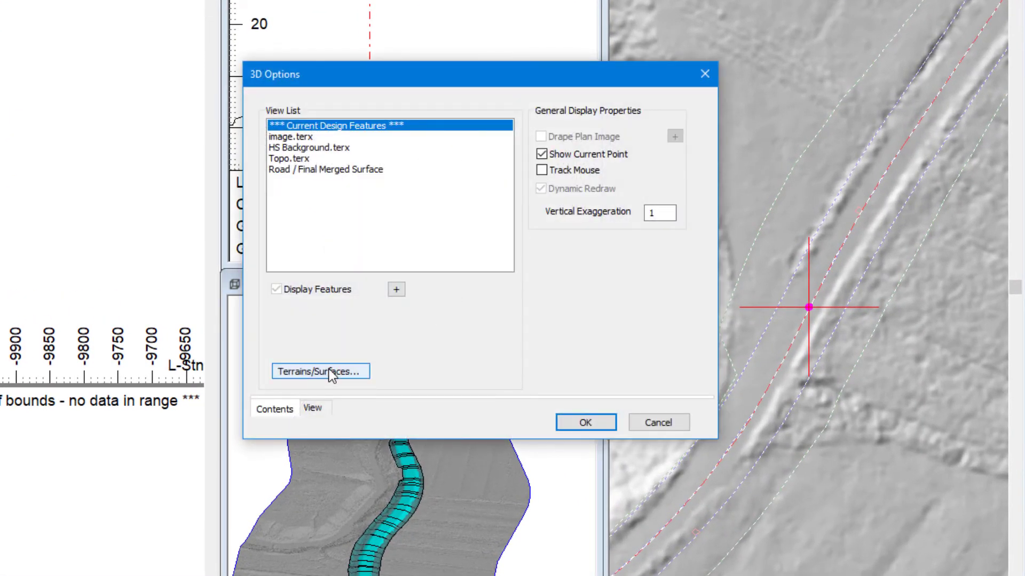
click(331, 372)
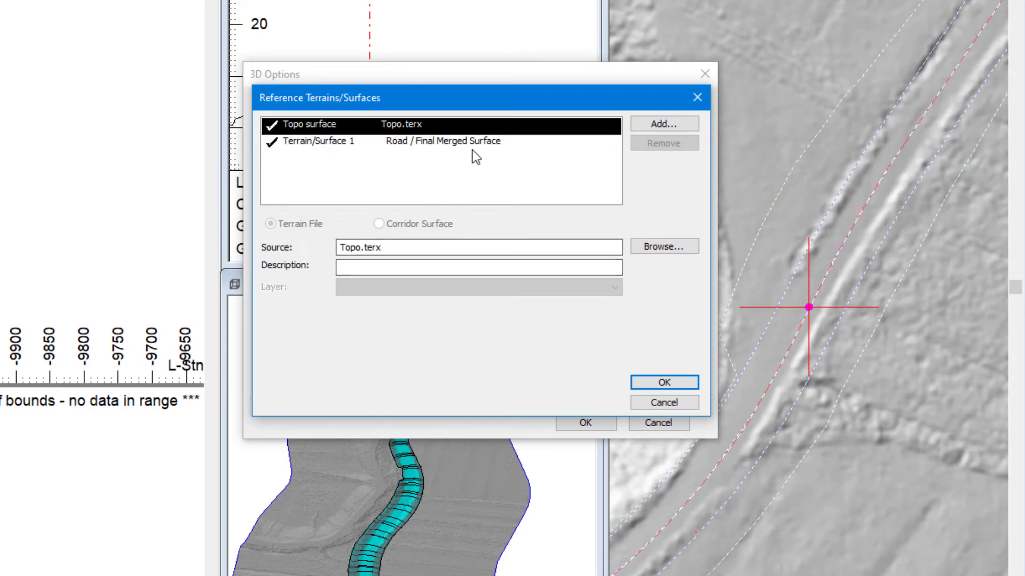
click(472, 144)
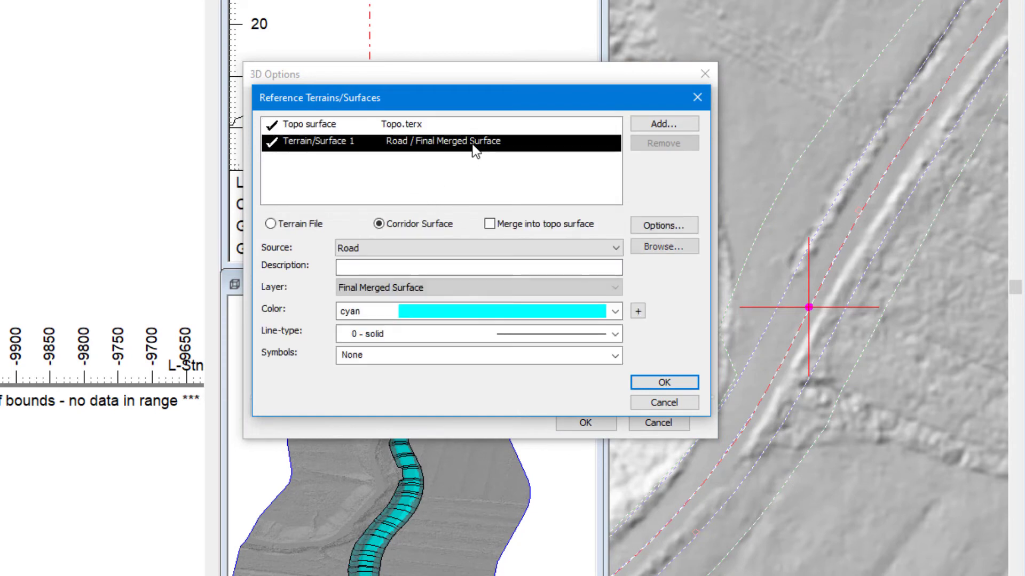
click(490, 224)
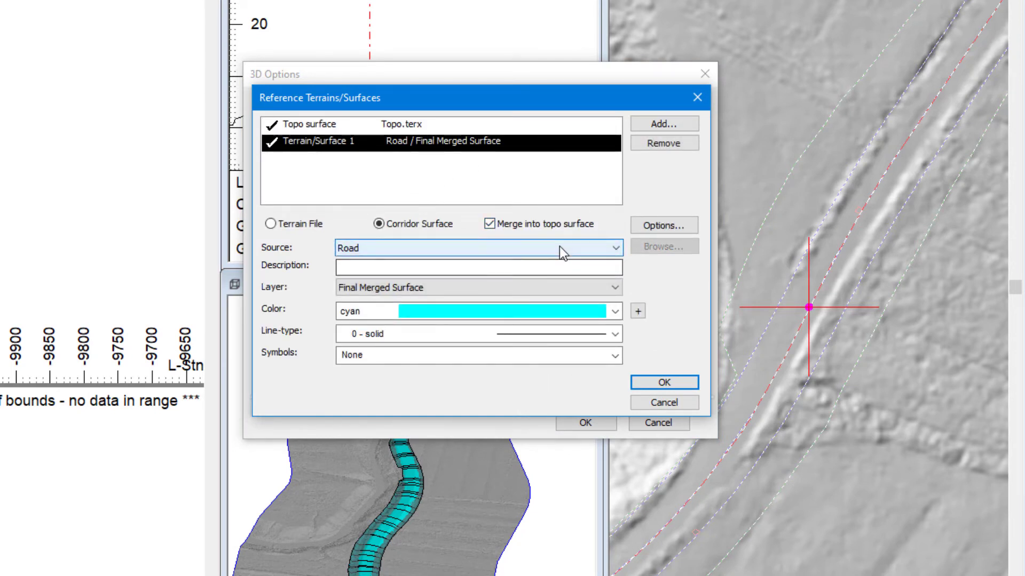
click(671, 382)
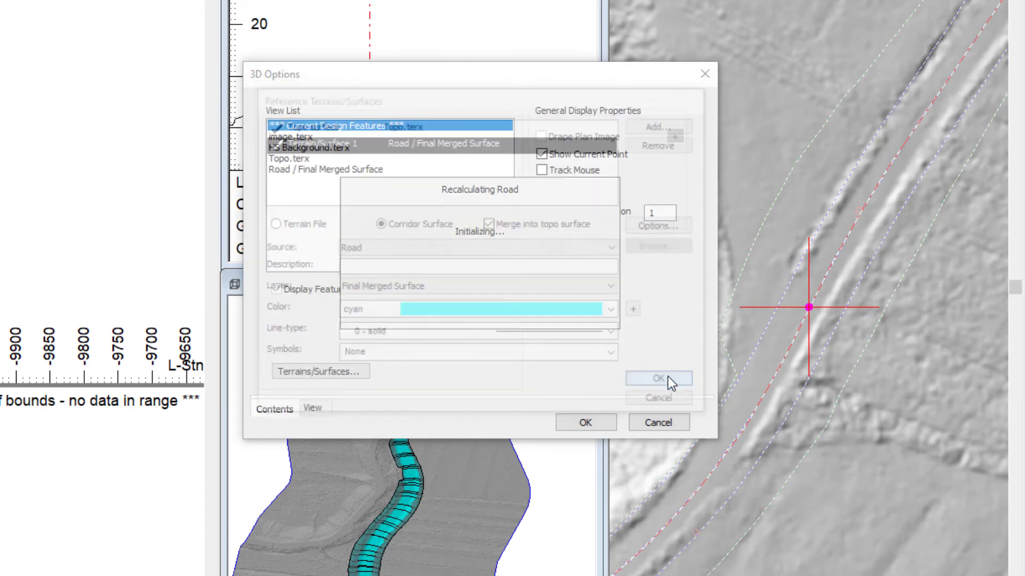
click(592, 426)
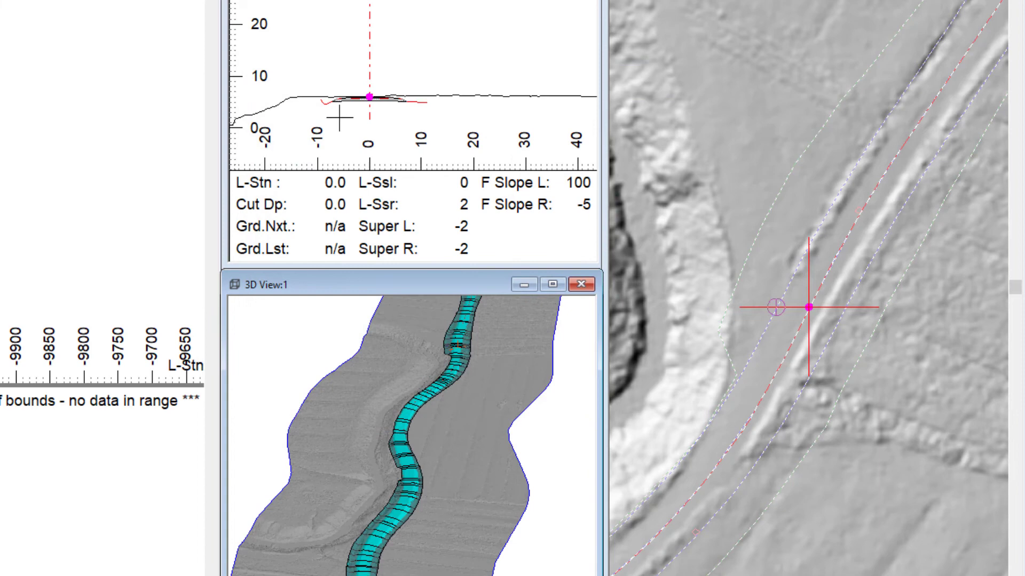
Step: Include the Road / Final Merged Surface in the section window's reference surfaces and recalculate the current alignment
scroll(356, 97, up, 3)
right_click(401, 80)
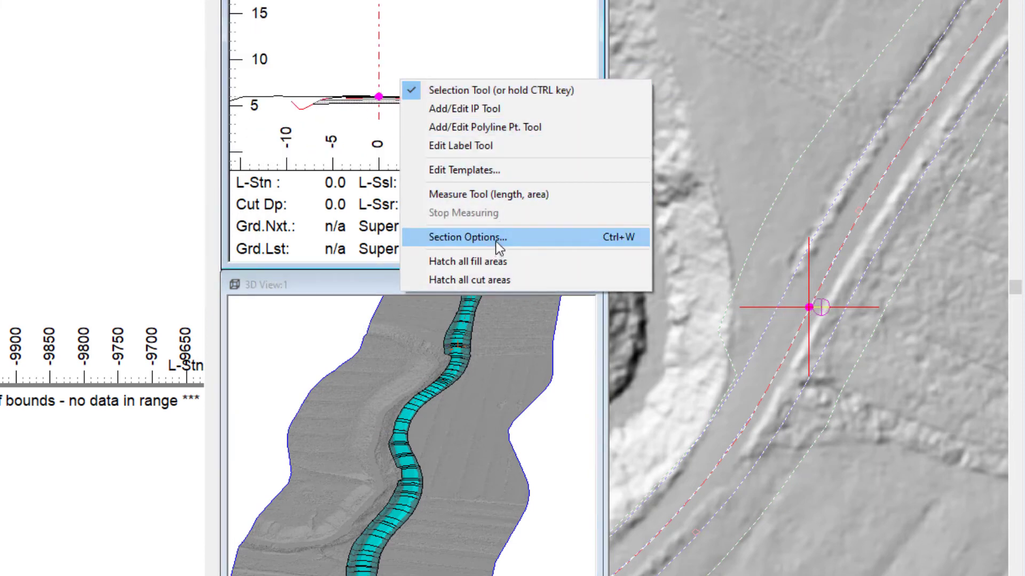
click(495, 237)
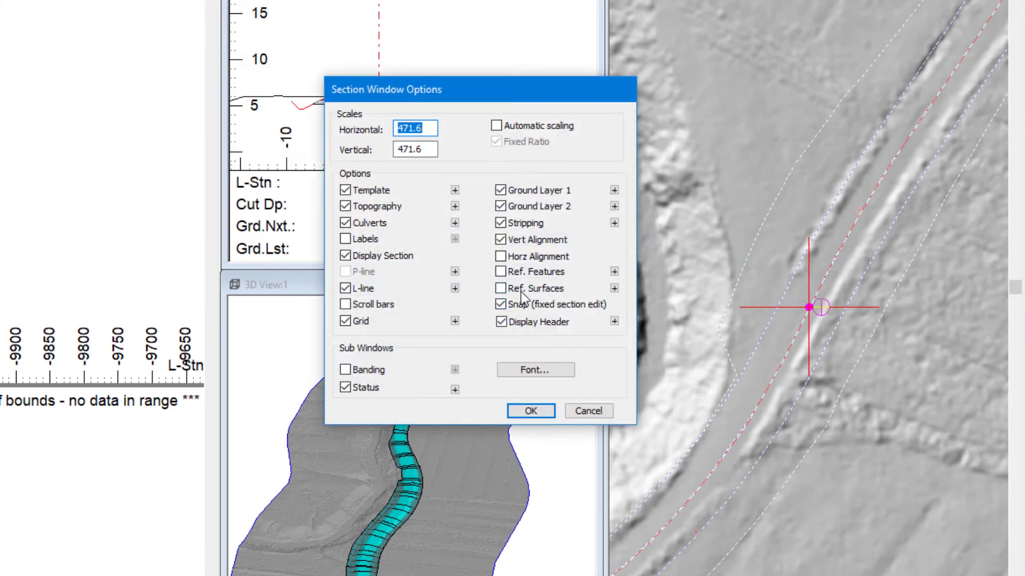
click(615, 289)
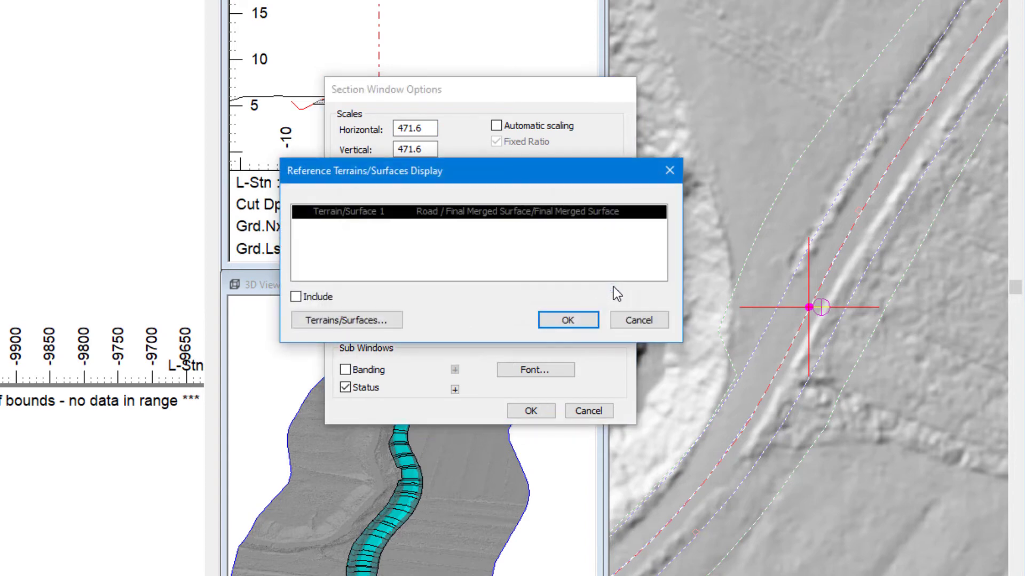
click(297, 298)
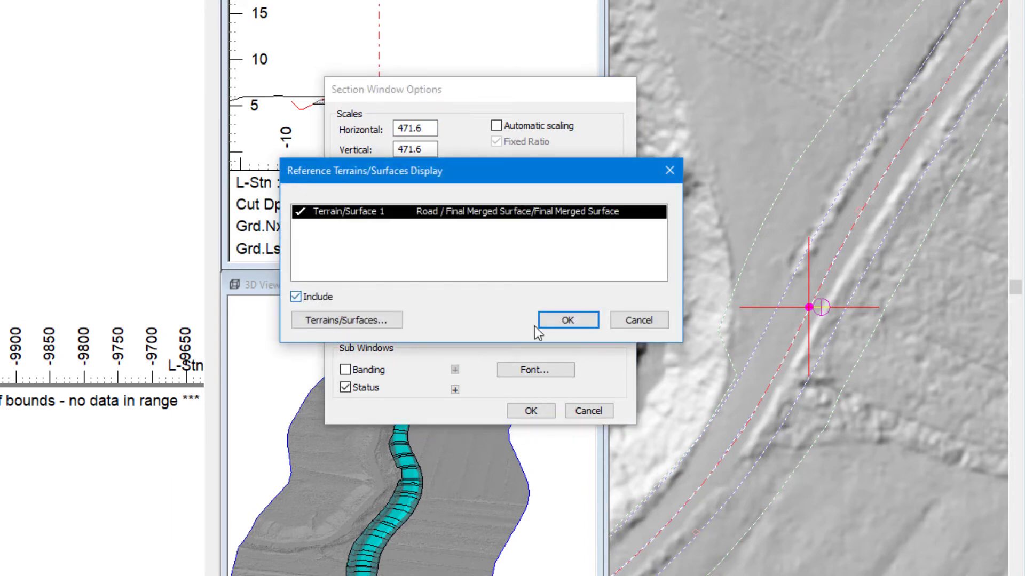
click(569, 320)
click(542, 410)
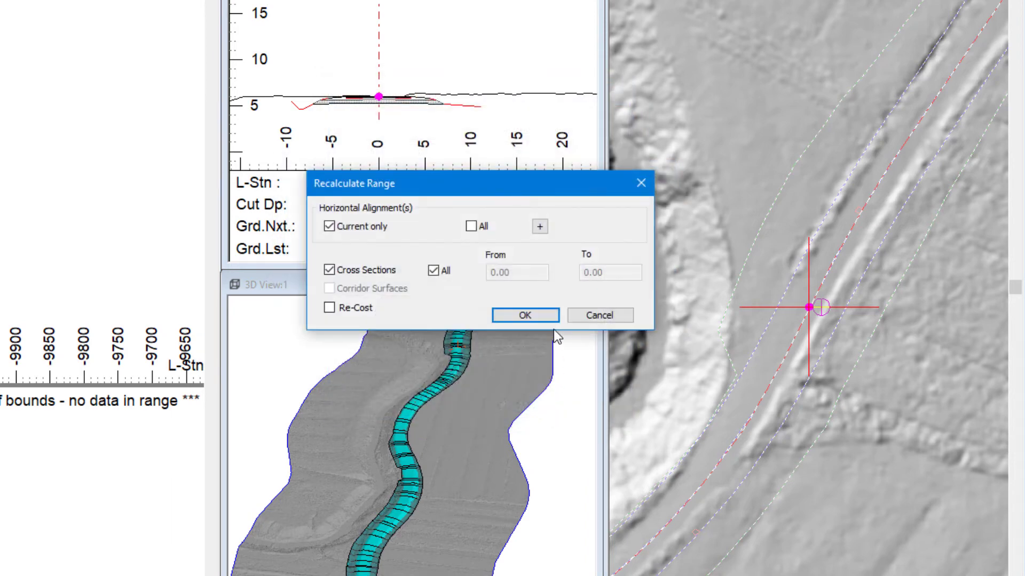
click(542, 315)
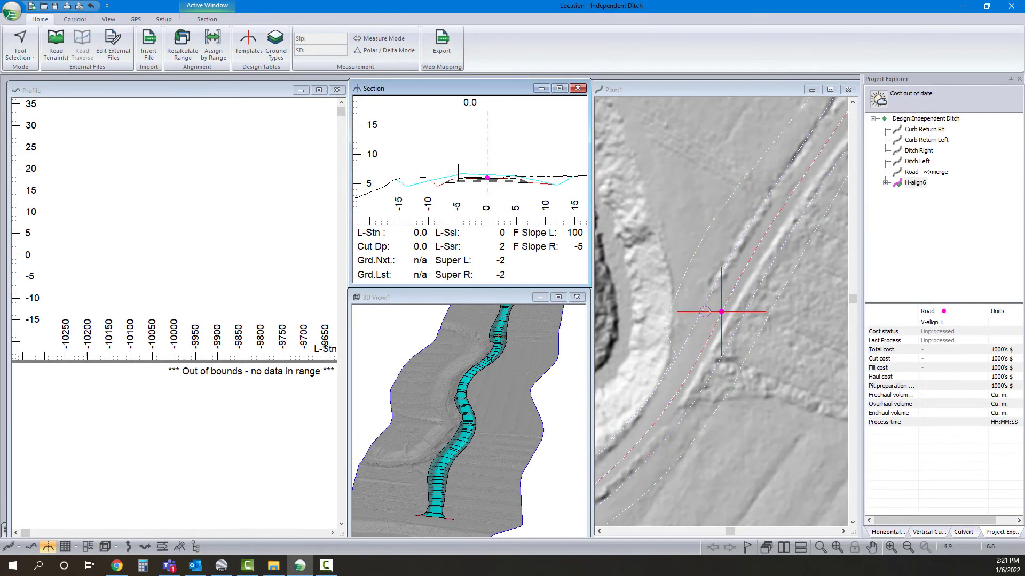
click(214, 199)
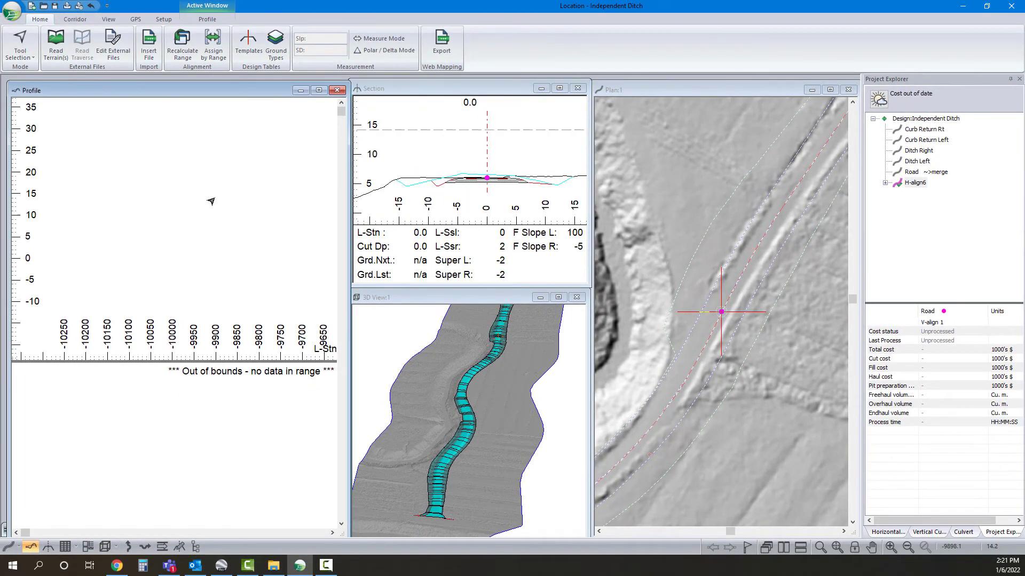
scroll(214, 198, down, 1)
right_click(216, 197)
click(272, 92)
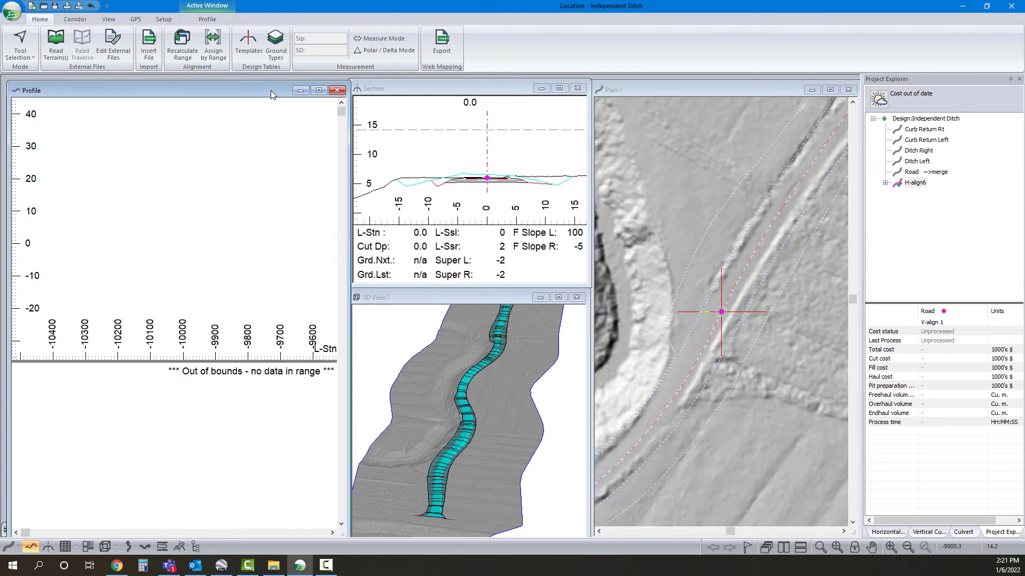
click(837, 547)
right_click(292, 204)
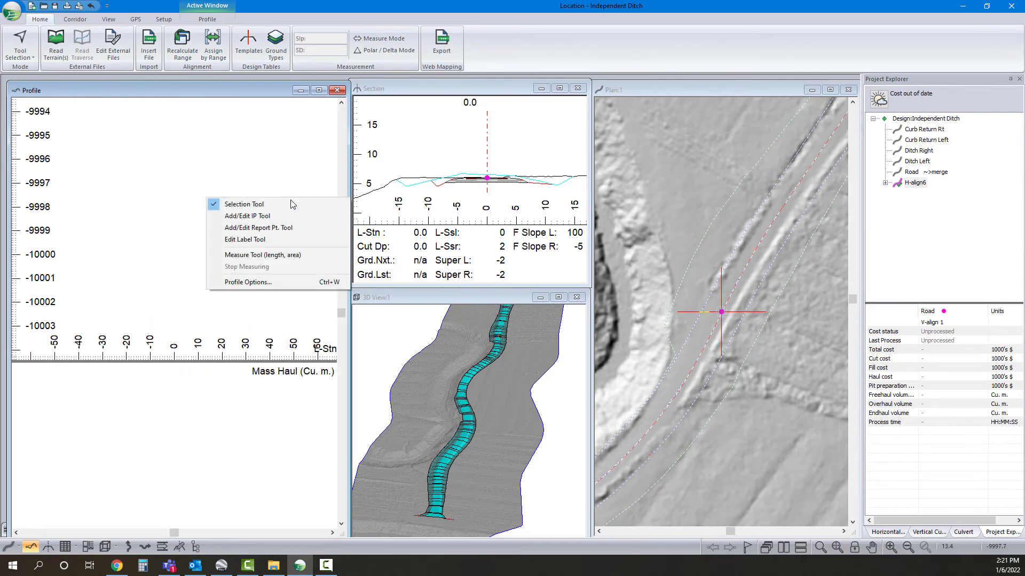
click(248, 282)
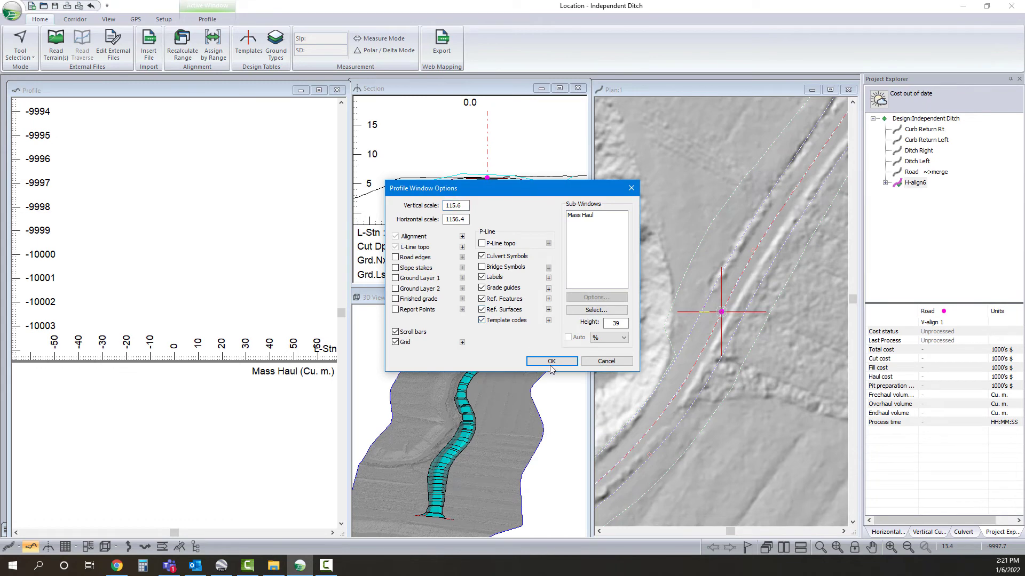
click(551, 362)
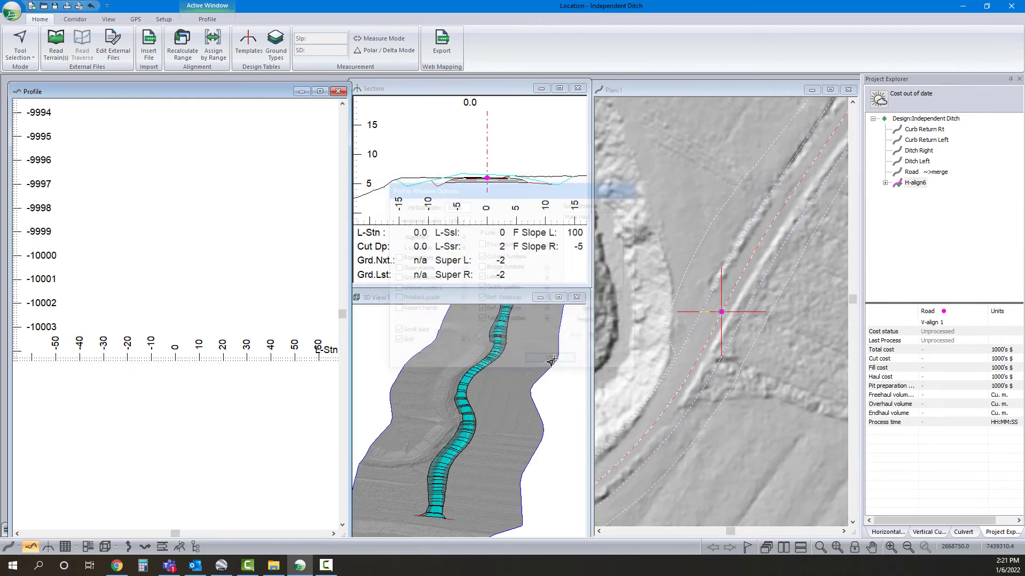
Step: Move the start point of H-align6 off the road centreline in plan, and assign the XX0 Ditch template to both sides of the alignment
right_click(690, 286)
click(693, 295)
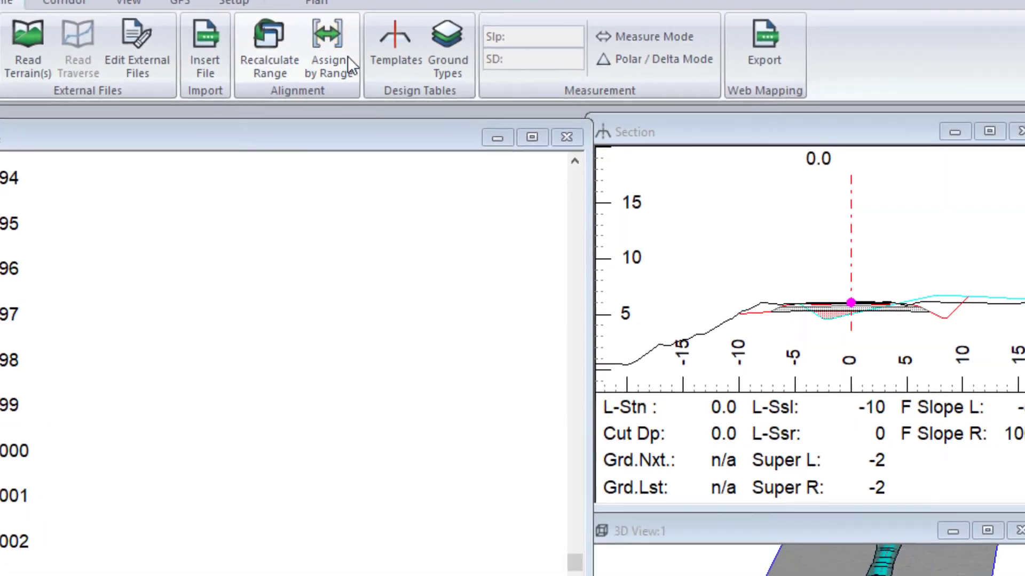
click(352, 72)
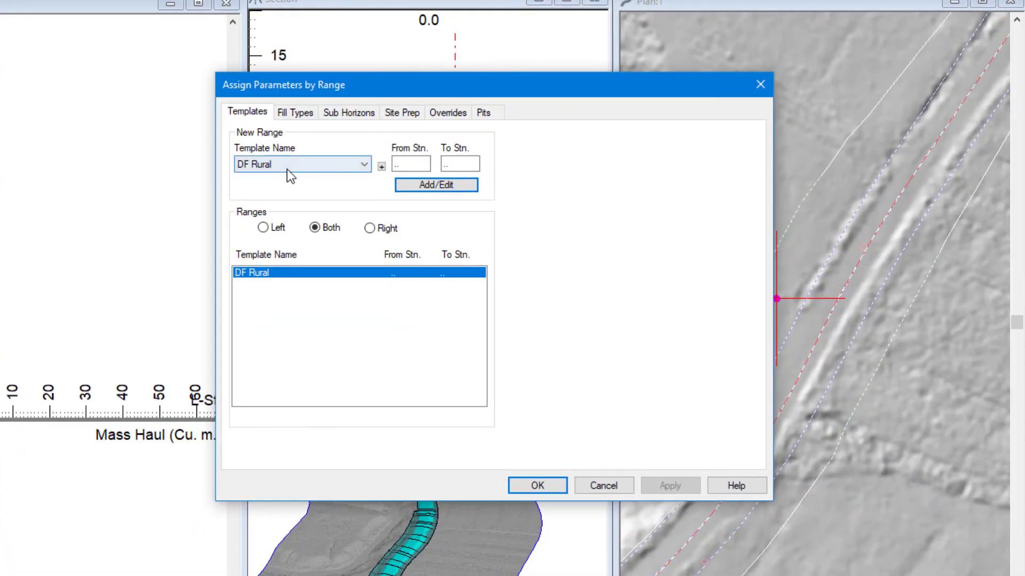
click(289, 169)
click(279, 230)
key(Down)
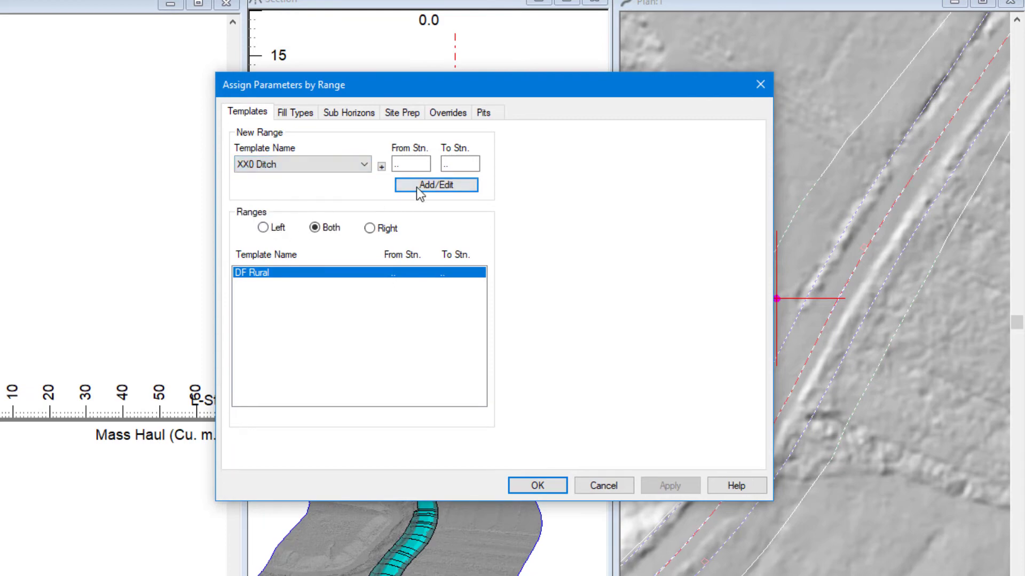
click(416, 187)
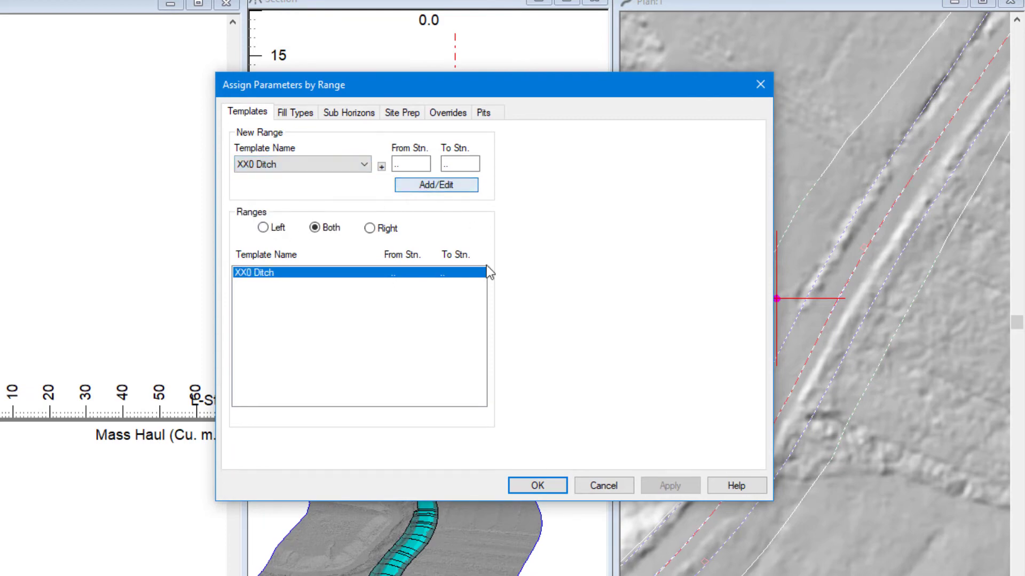
click(537, 486)
click(544, 301)
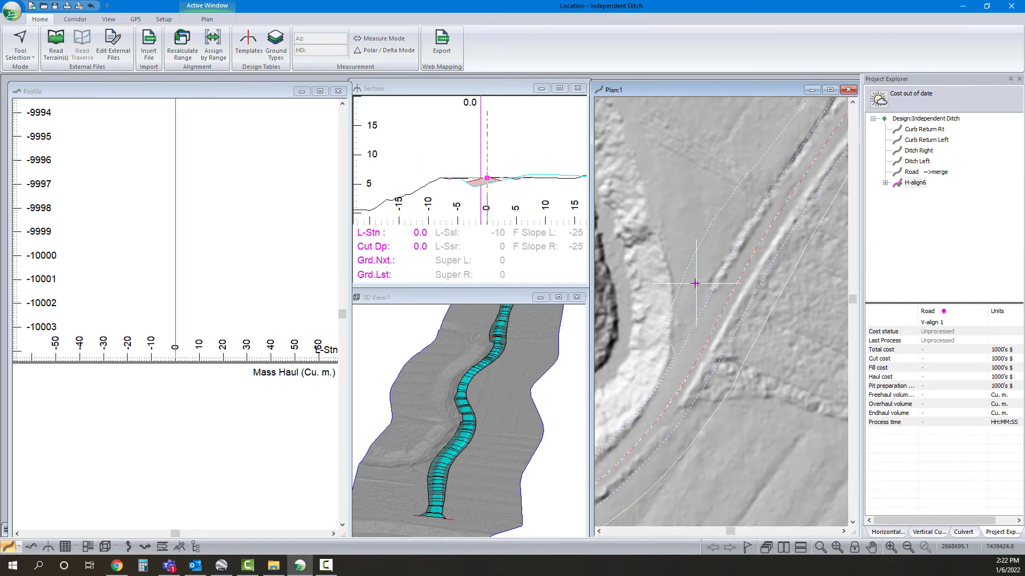
Step: Lay out H-align6 in plan as a straight line about 31 m long from the roadside ditch to the low ground west of the road
click(689, 283)
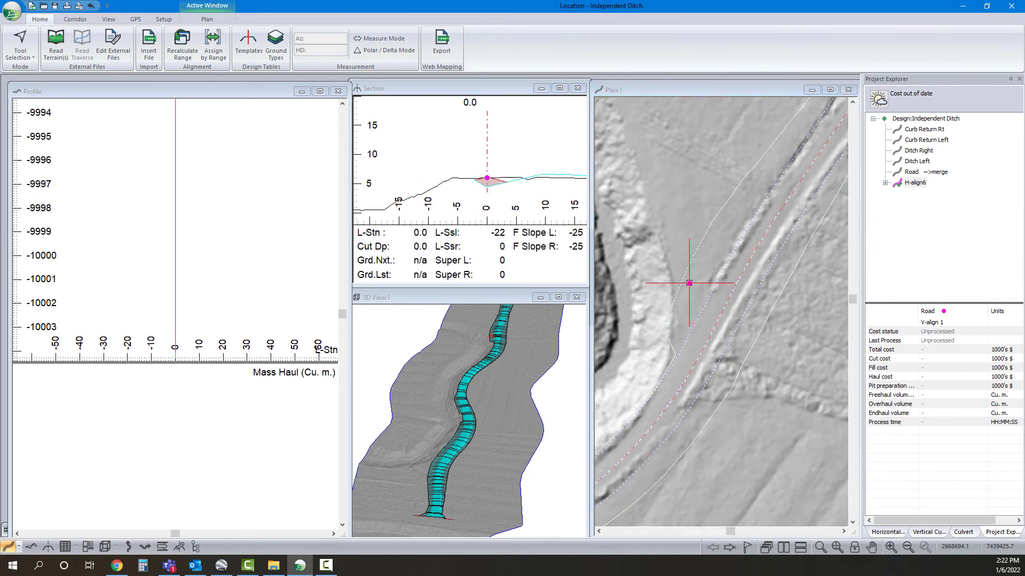
click(218, 93)
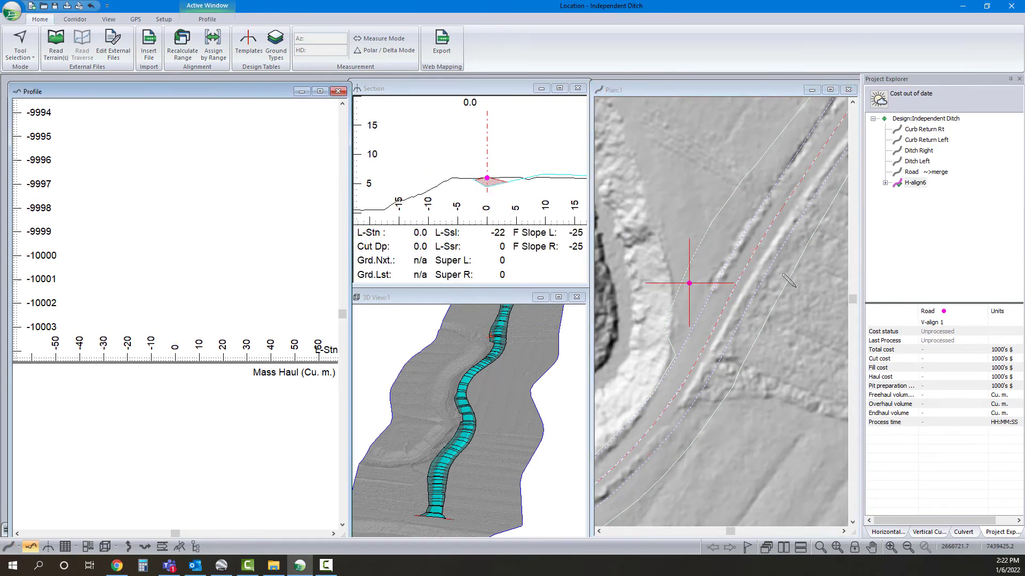
click(653, 246)
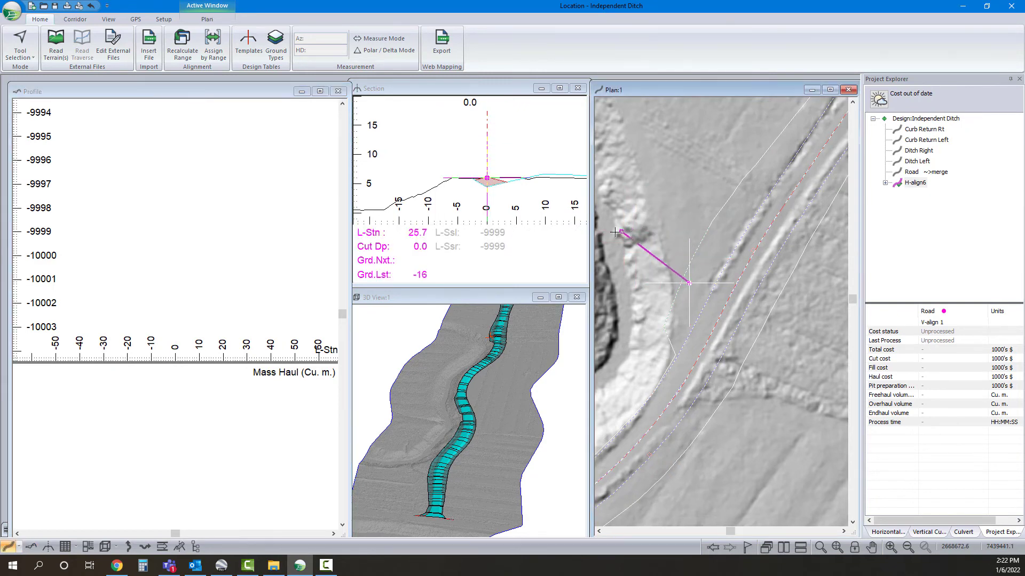
click(615, 233)
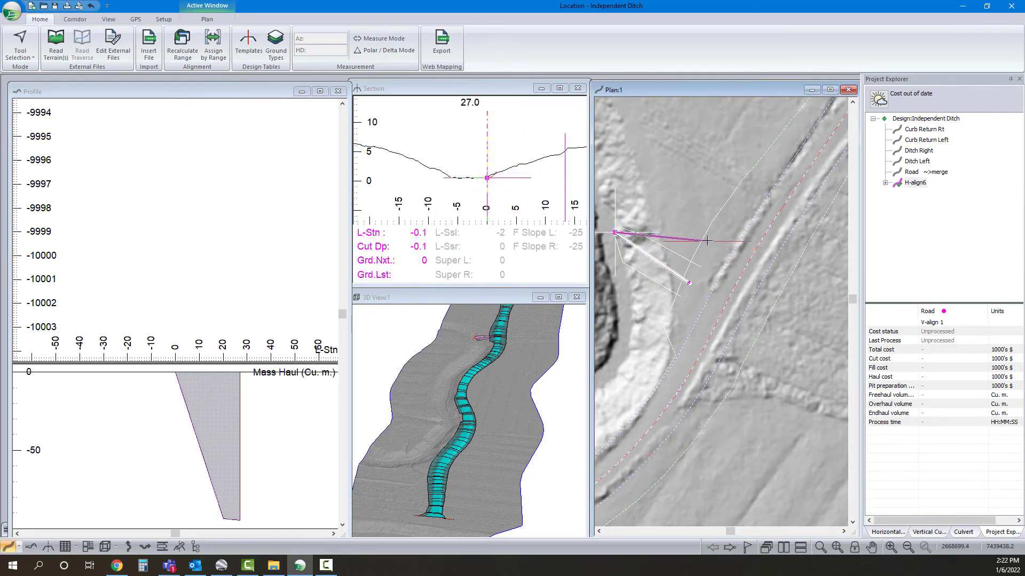
drag(711, 246, 719, 239)
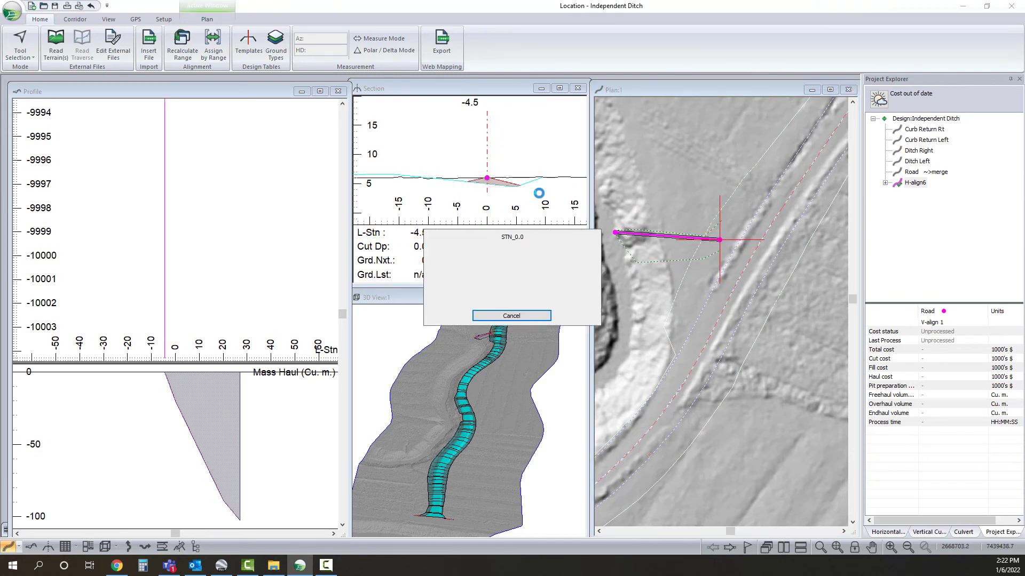
Step: Include the Road / Final Merged Surface in the profile window's reference surfaces and recalculate the current alignment's cross sections
click(237, 95)
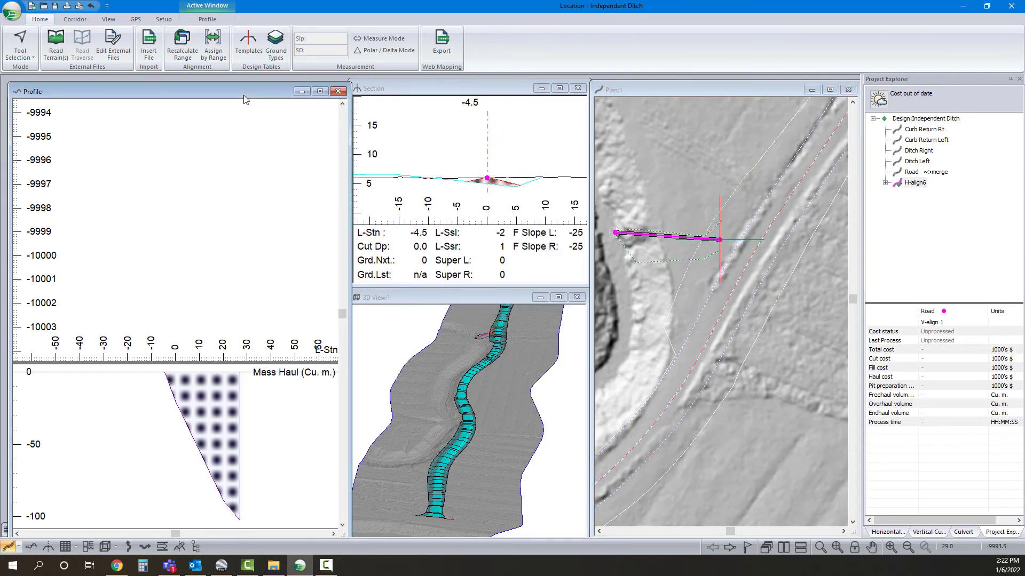
click(836, 548)
scroll(198, 155, down, 2)
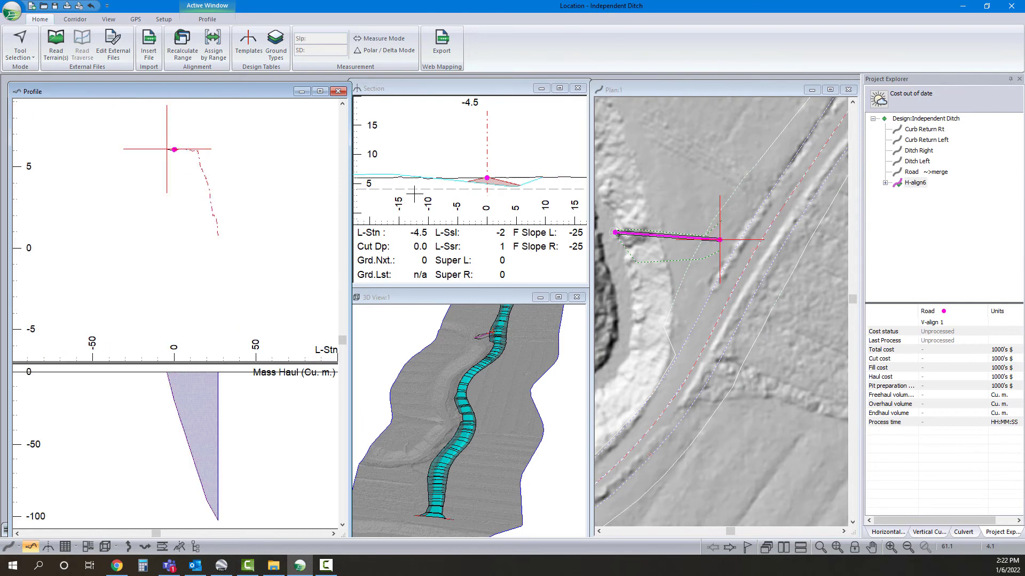
right_click(199, 161)
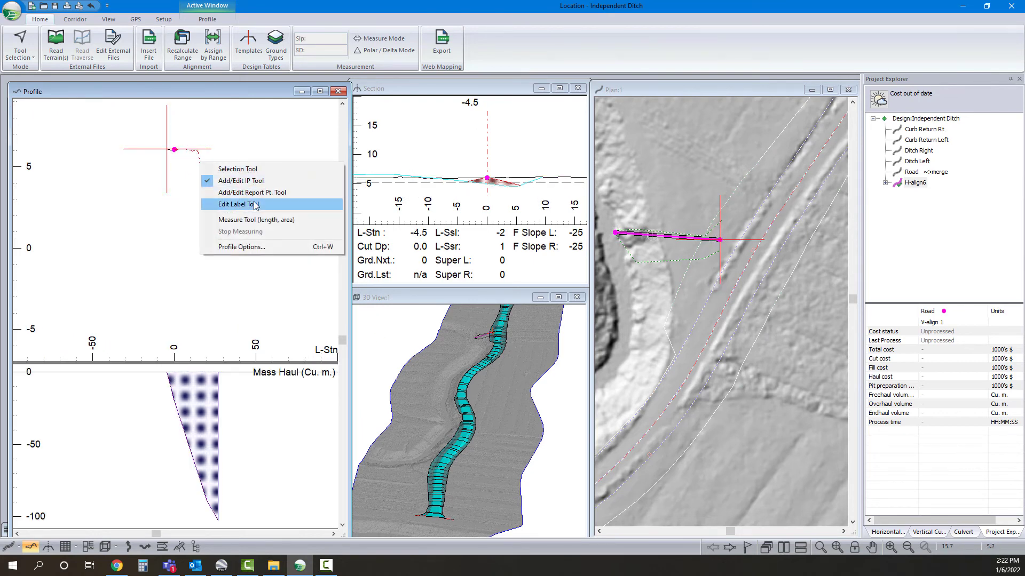
click(240, 247)
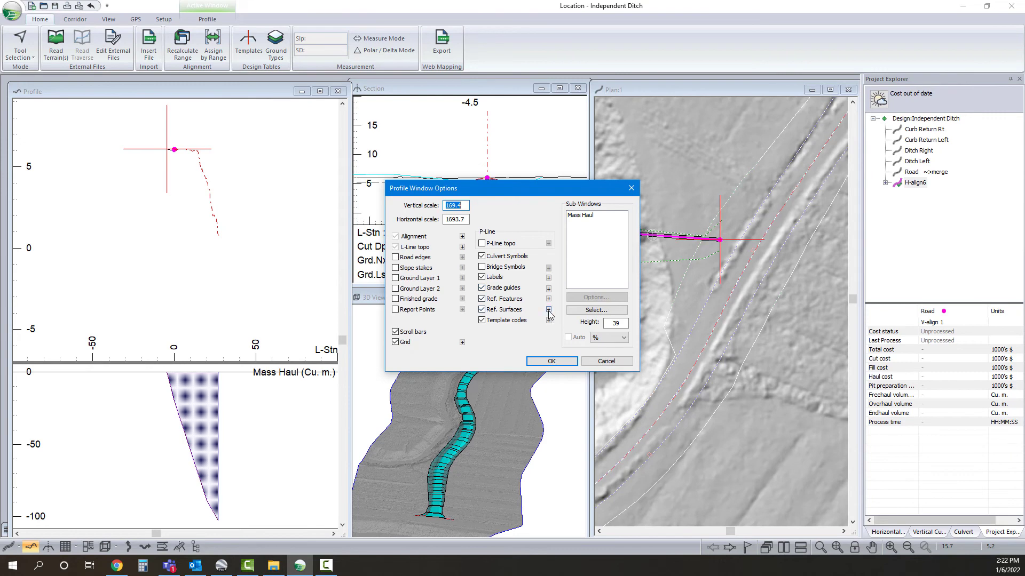
click(548, 310)
click(395, 305)
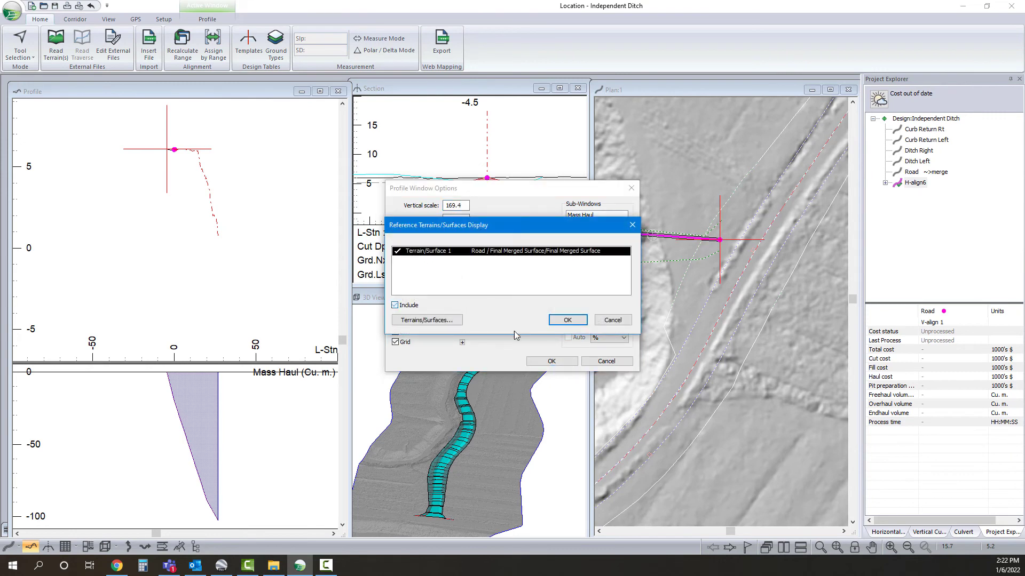
click(567, 320)
click(551, 362)
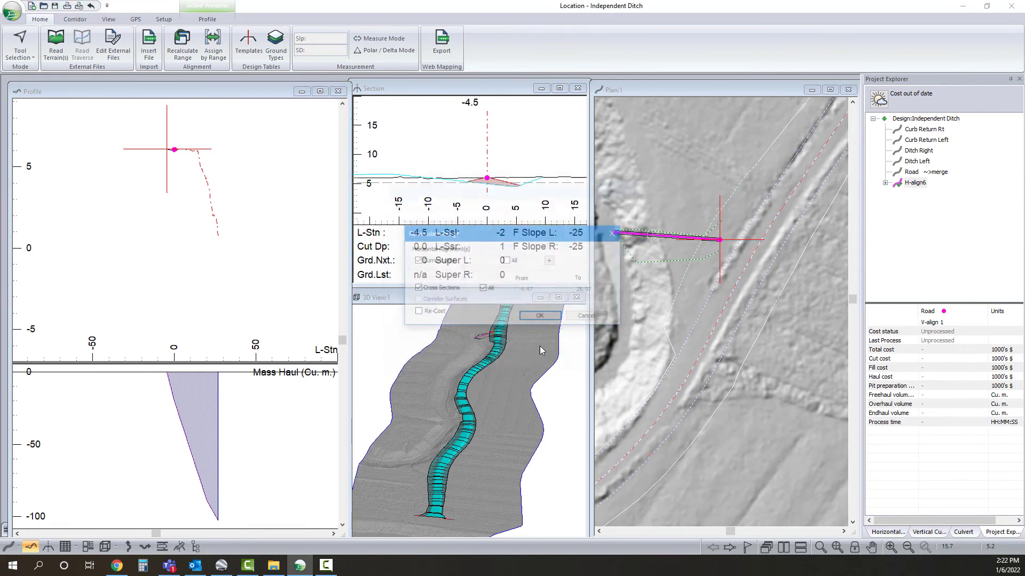
click(540, 317)
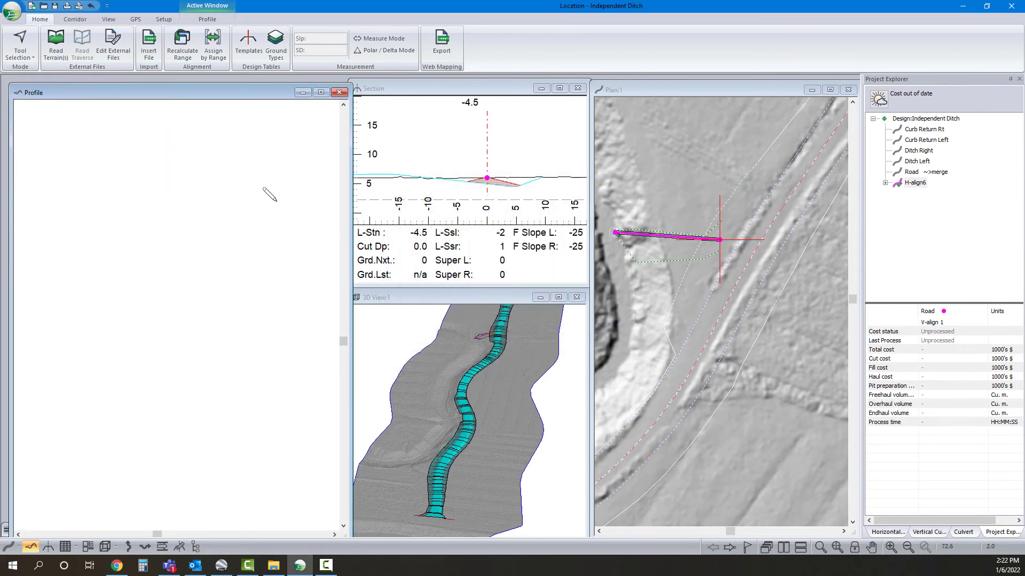
Step: Lay out the vertical alignment of H-align6 from the roadside ditch bottom near station -2.6 to the ground surface near station 21, at about -2.5% grade
click(170, 175)
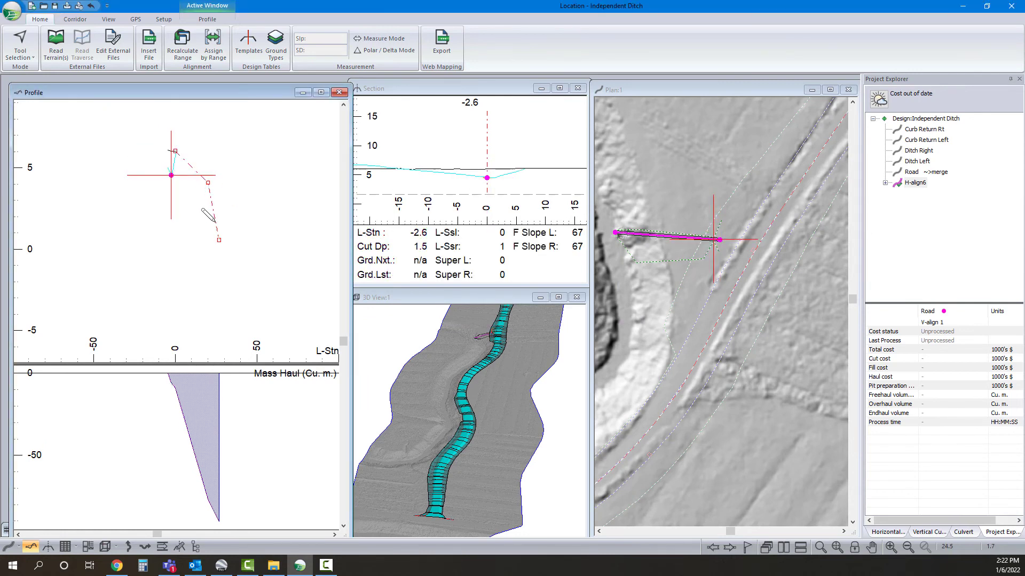
click(219, 243)
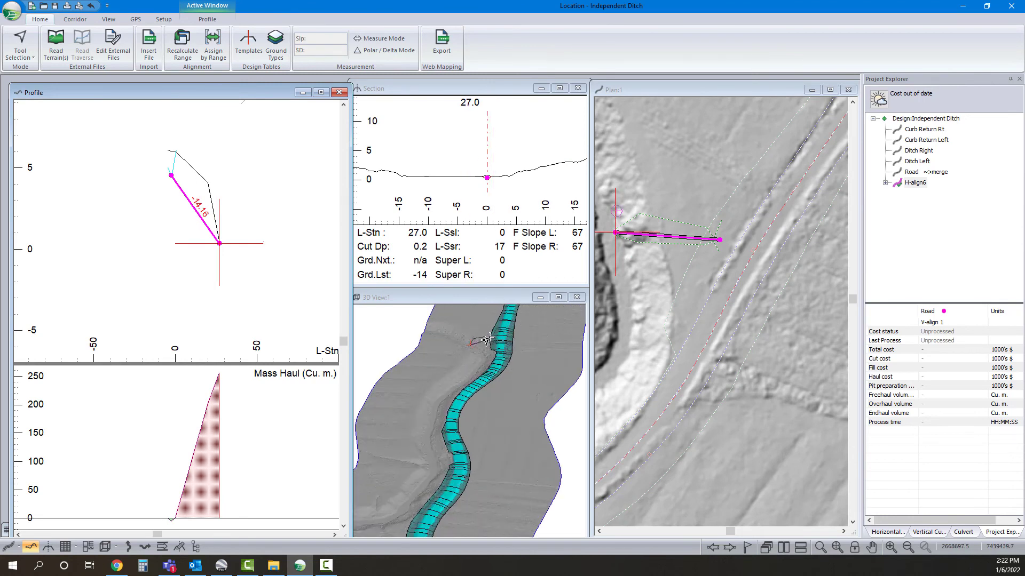
drag(219, 241, 209, 183)
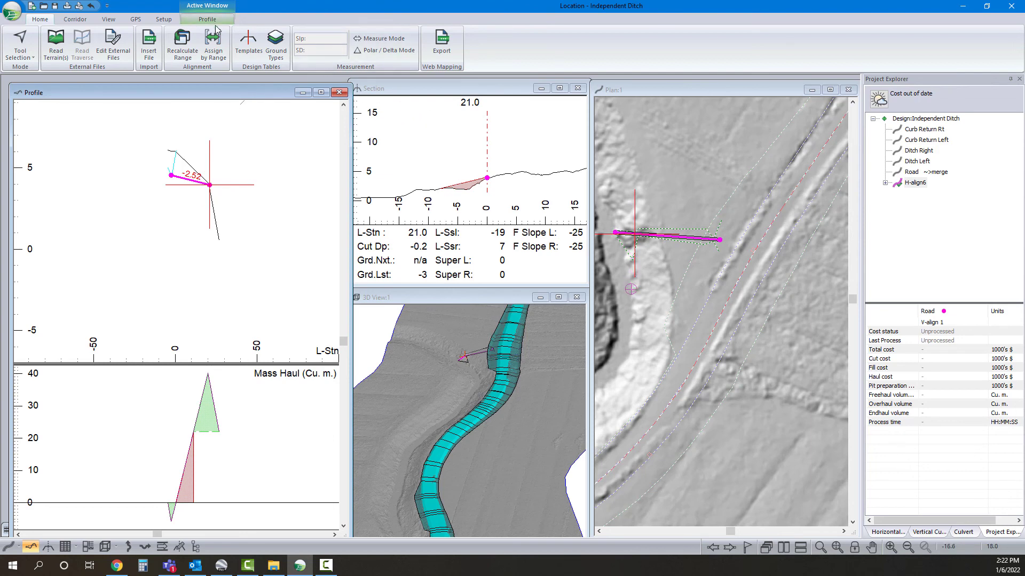
Step: Delete the range of H-align6 from station 20 to its end, covering all point types
click(633, 239)
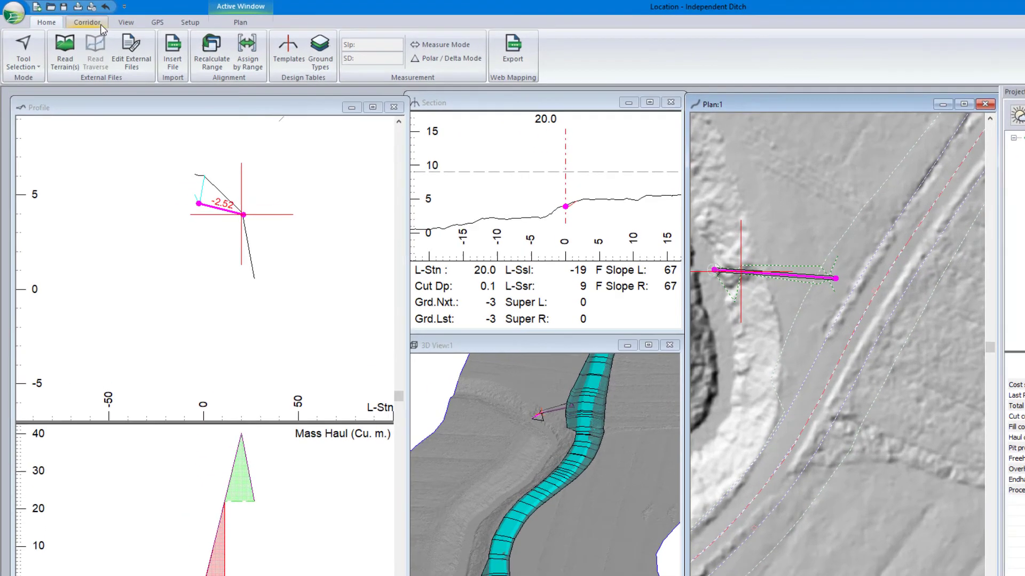
click(74, 19)
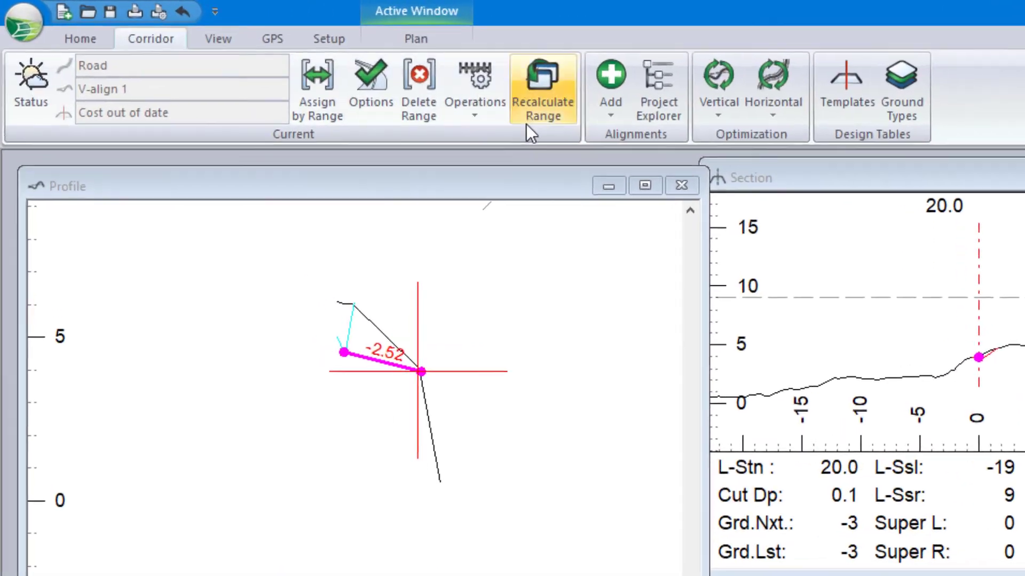
click(447, 99)
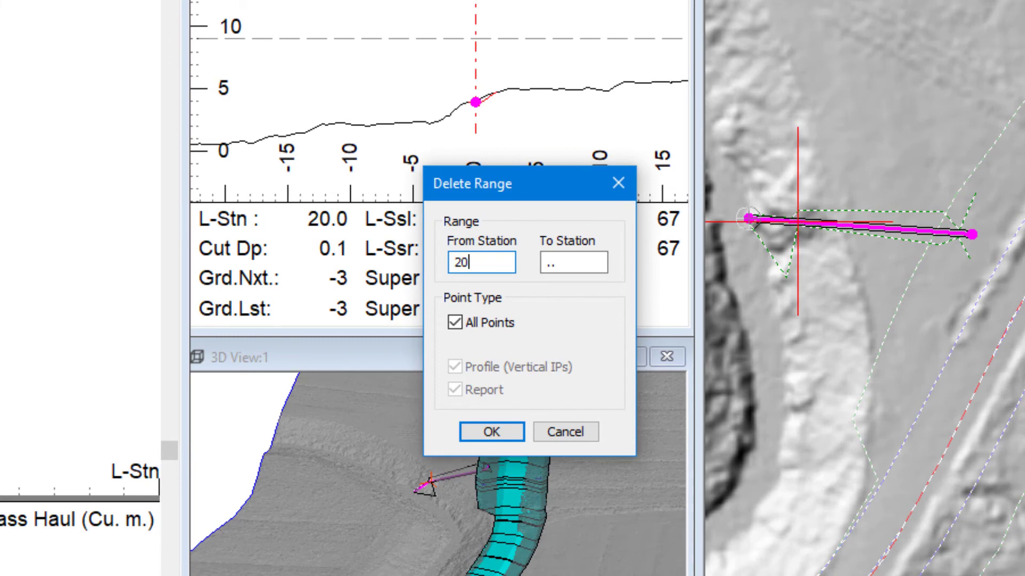
click(506, 435)
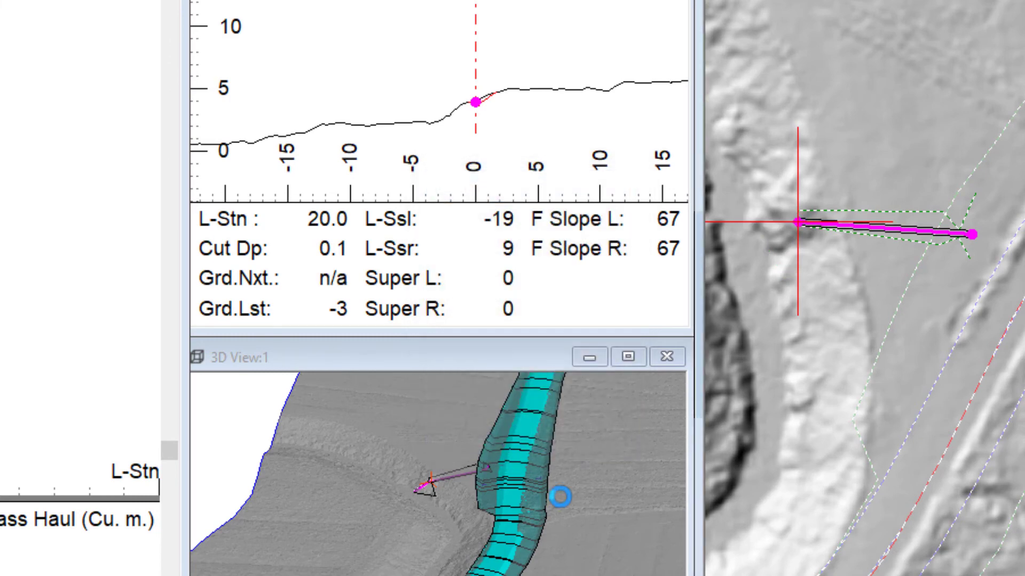
Step: Add the H-align6 / Final Merged Surface corridor surface to the reference surfaces of the 3D view
right_click(498, 474)
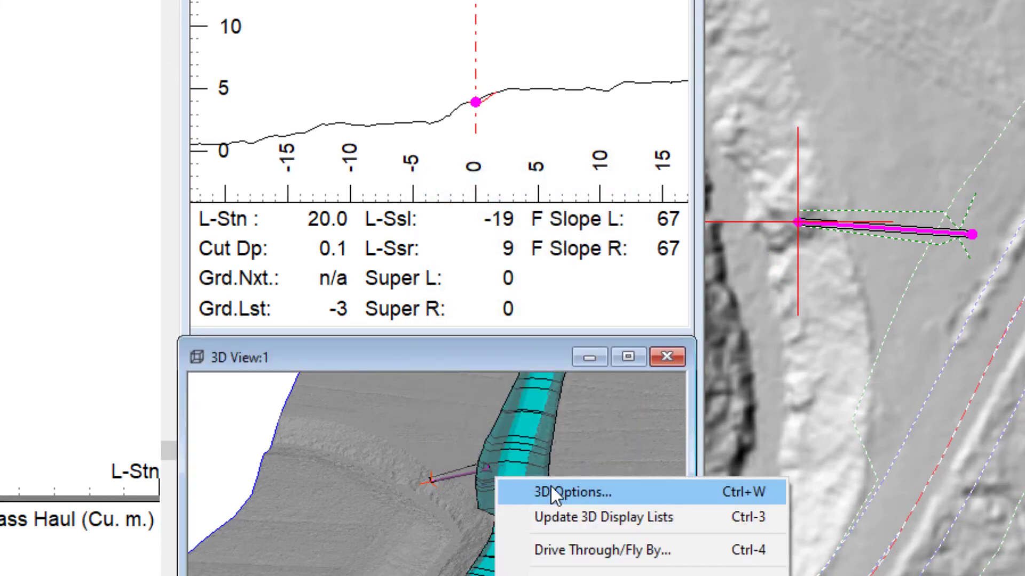
click(552, 486)
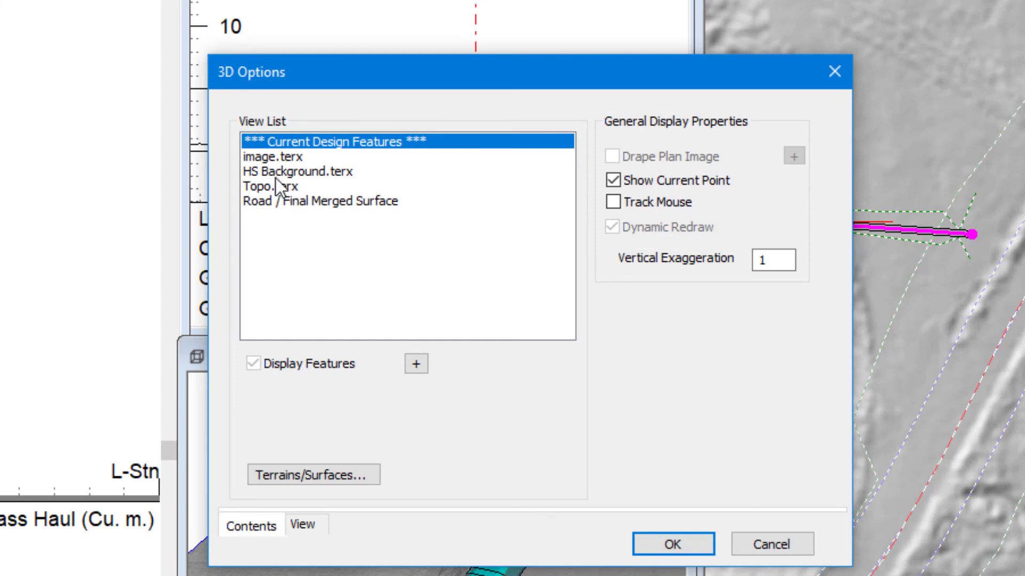
click(326, 475)
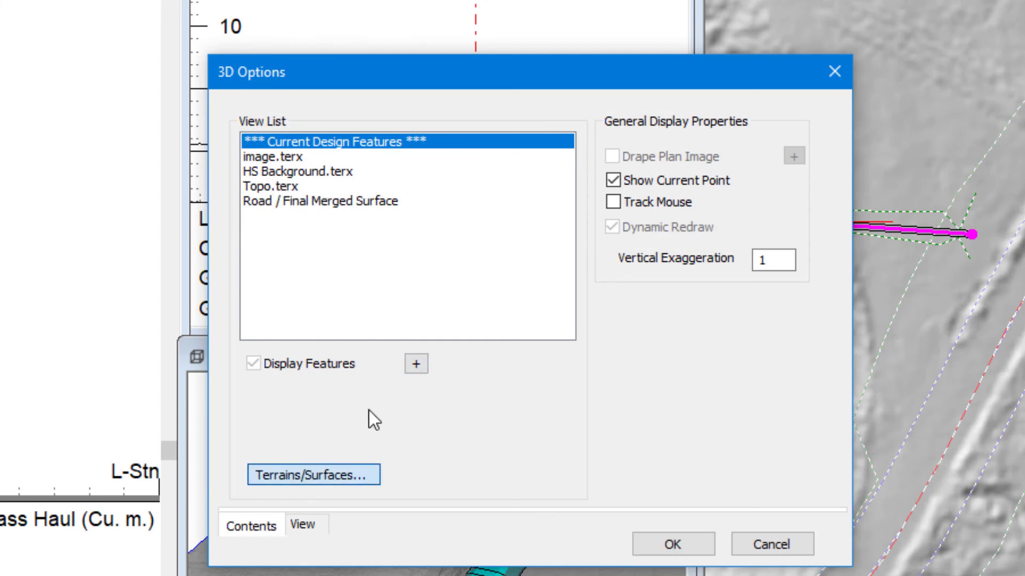
click(778, 140)
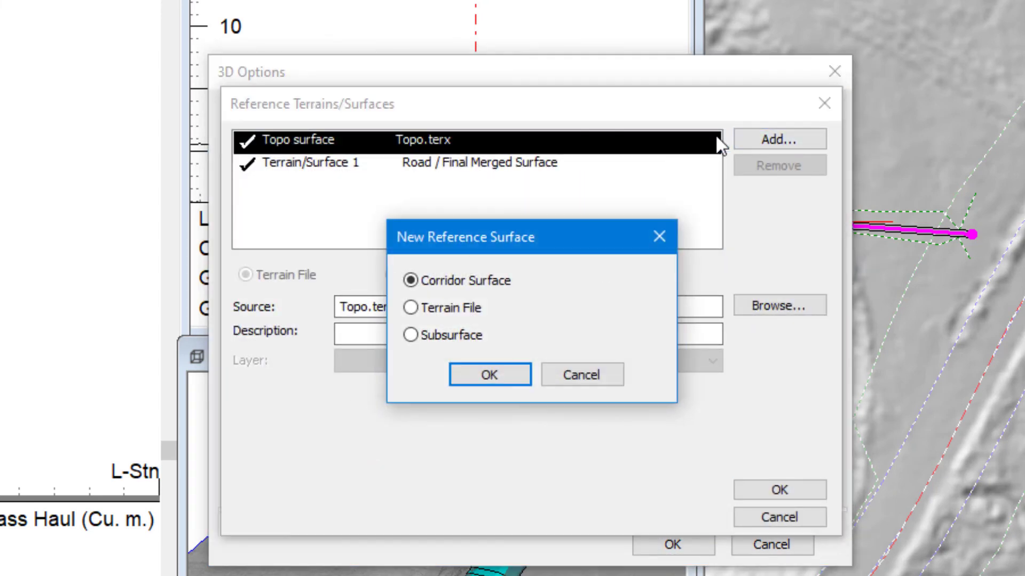
click(489, 376)
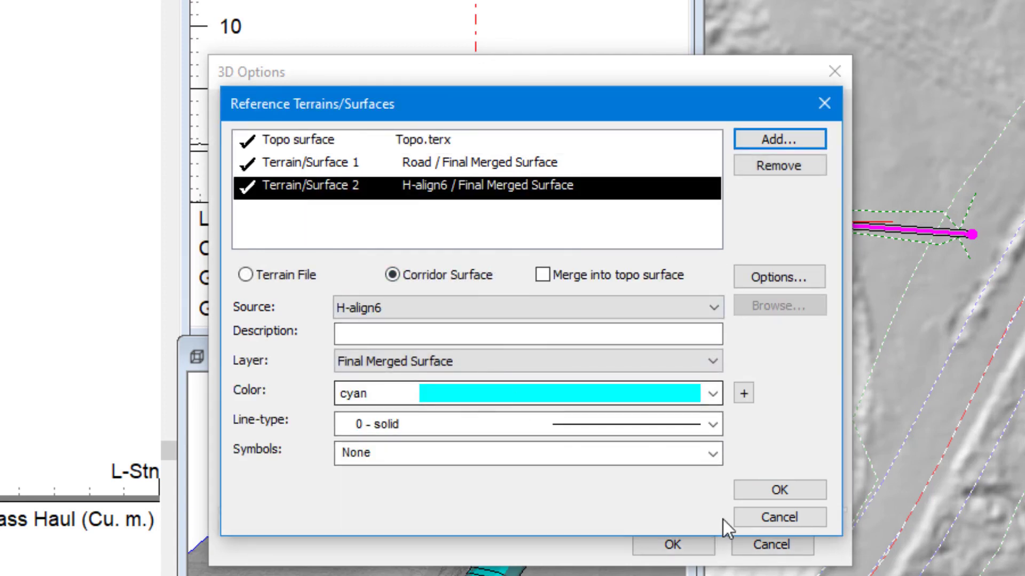
click(777, 487)
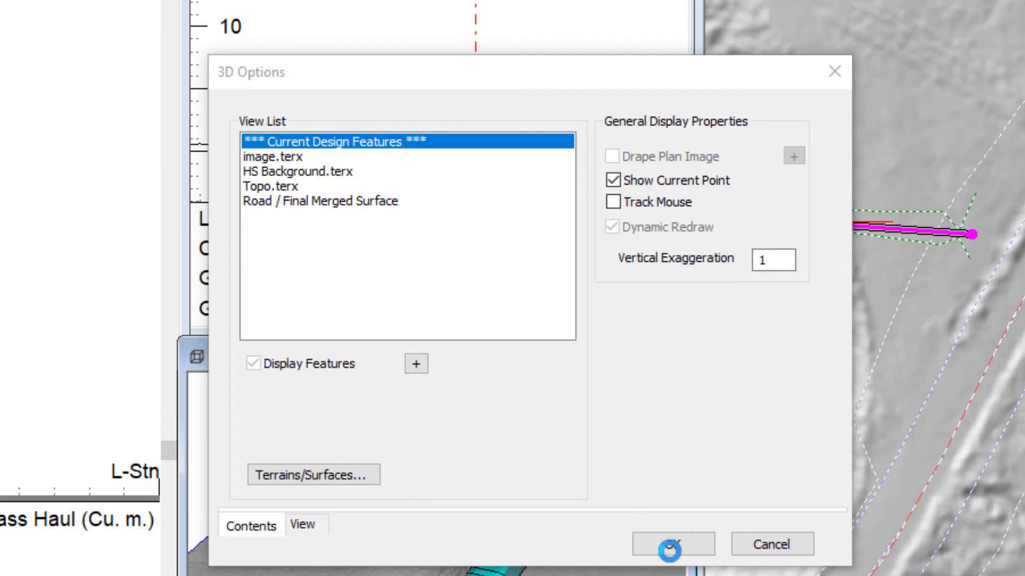
click(673, 546)
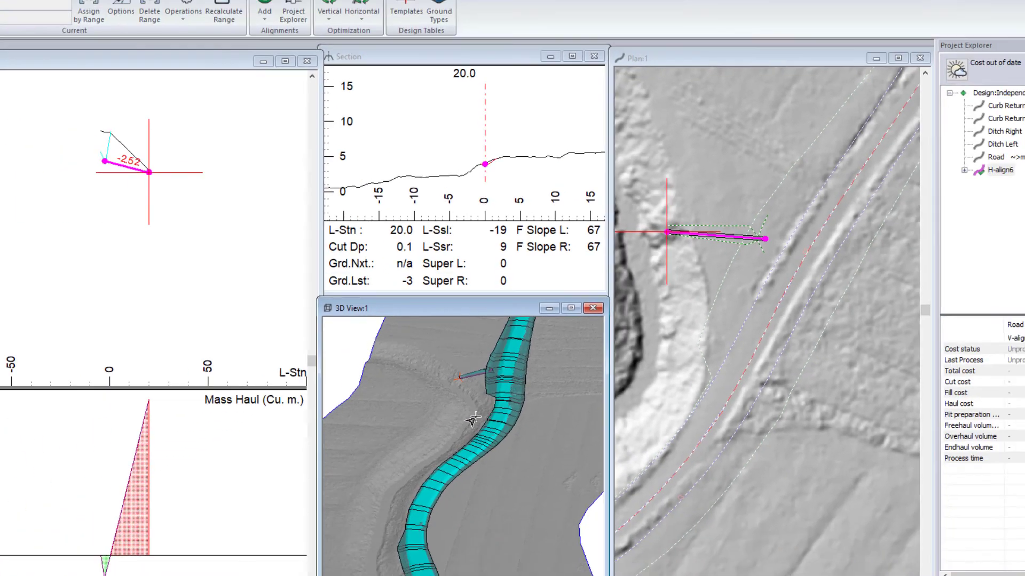
Step: Make Road the current alignment of the Independent Ditch design
drag(612, 509, 495, 531)
scroll(495, 379, down, 5)
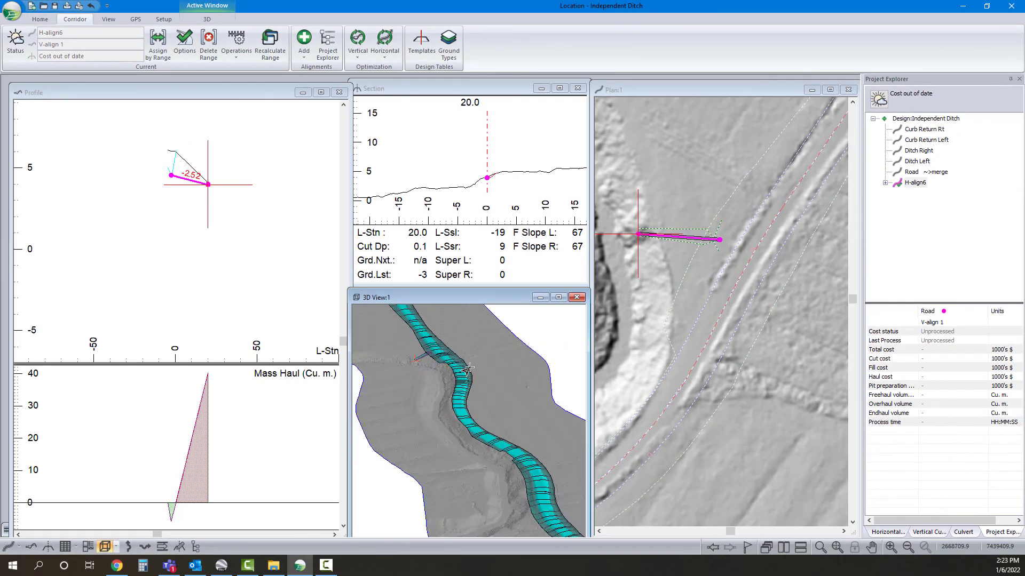
scroll(442, 374, up, 4)
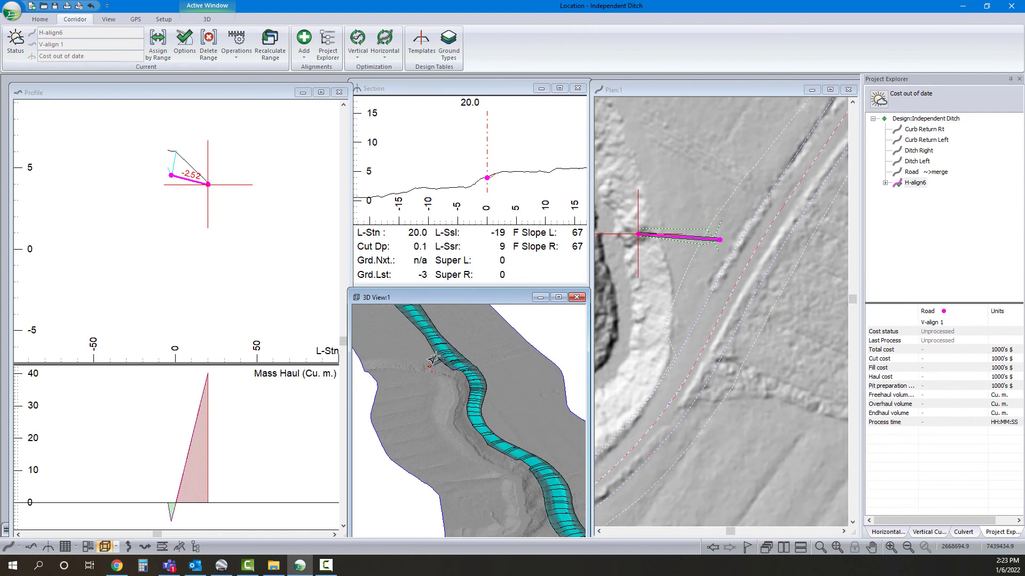
drag(506, 385, 440, 382)
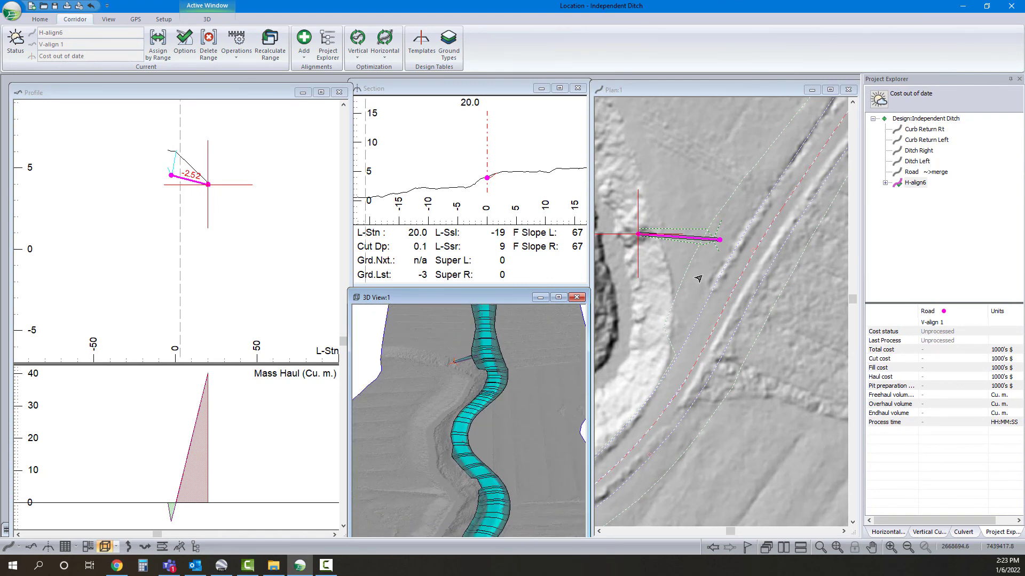
scroll(741, 281, down, 2)
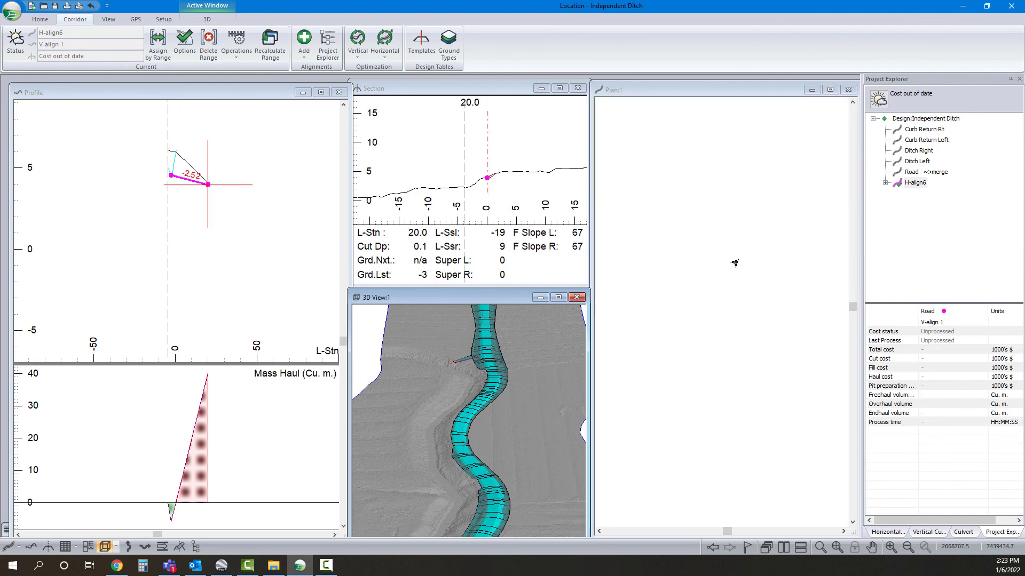
scroll(733, 270, down, 2)
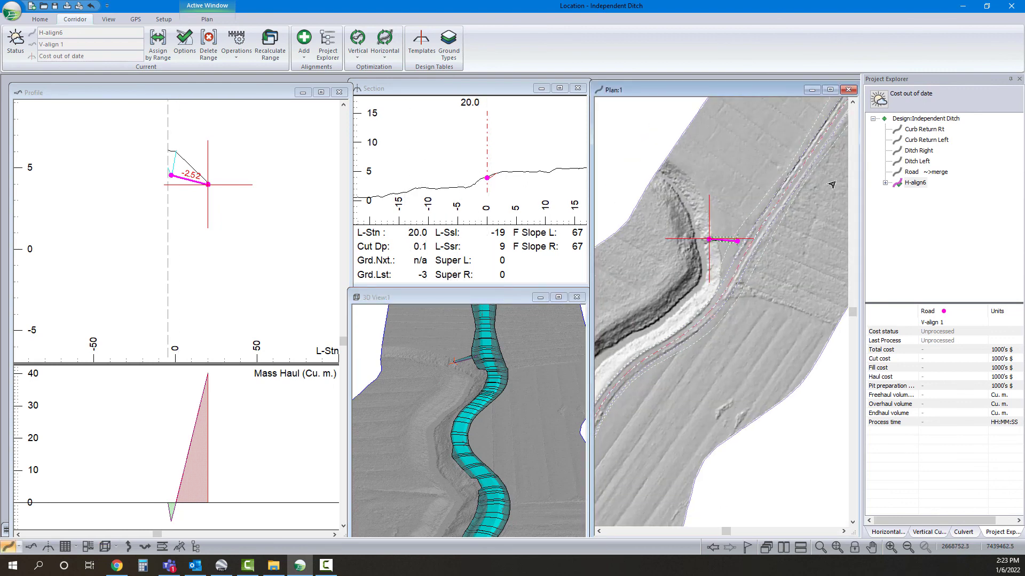
double_click(927, 172)
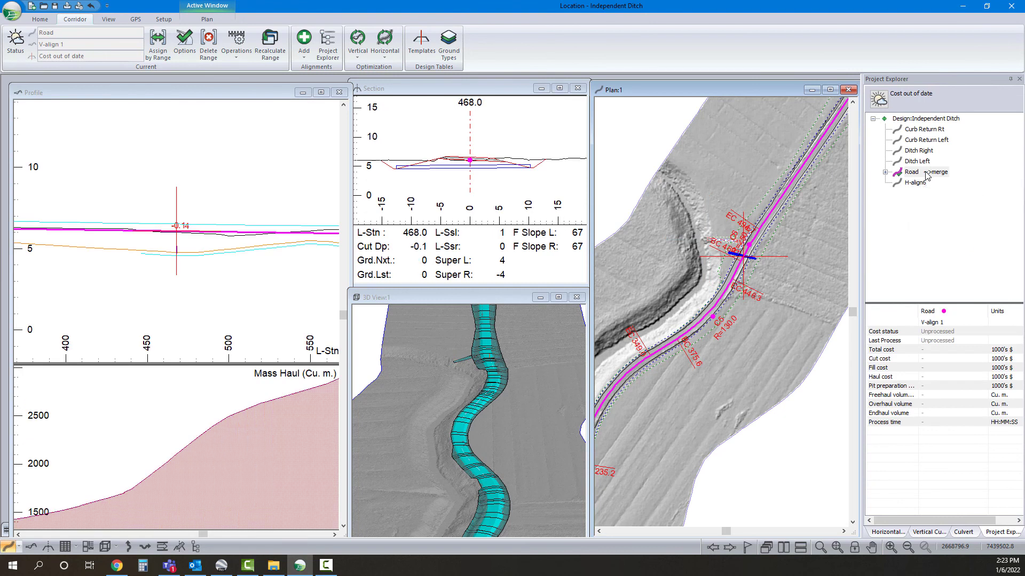